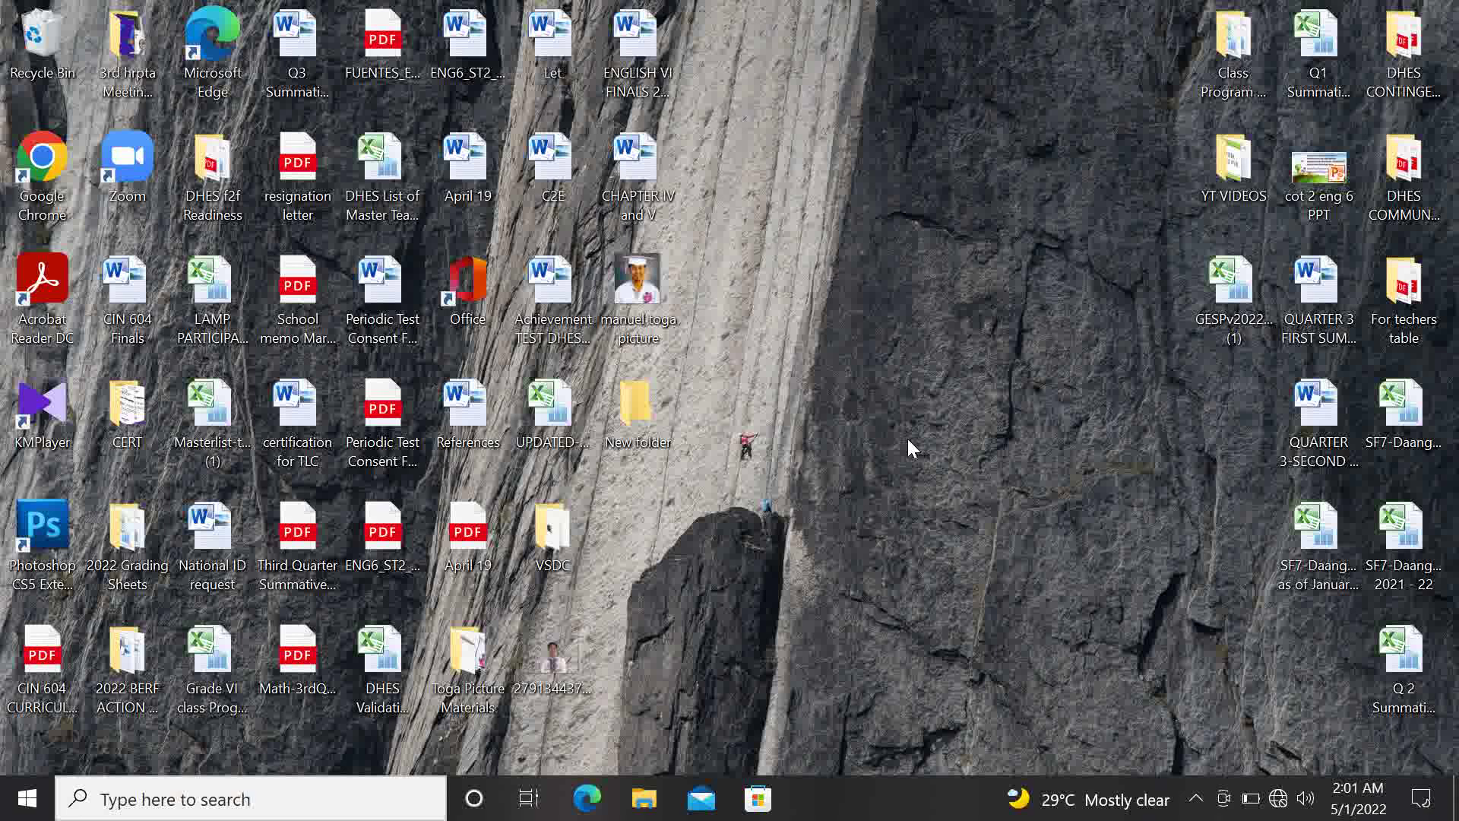
Launch Chrome on the chosen profile with the window maximized
{"action": "double_click", "coordinate": [65, 147]}
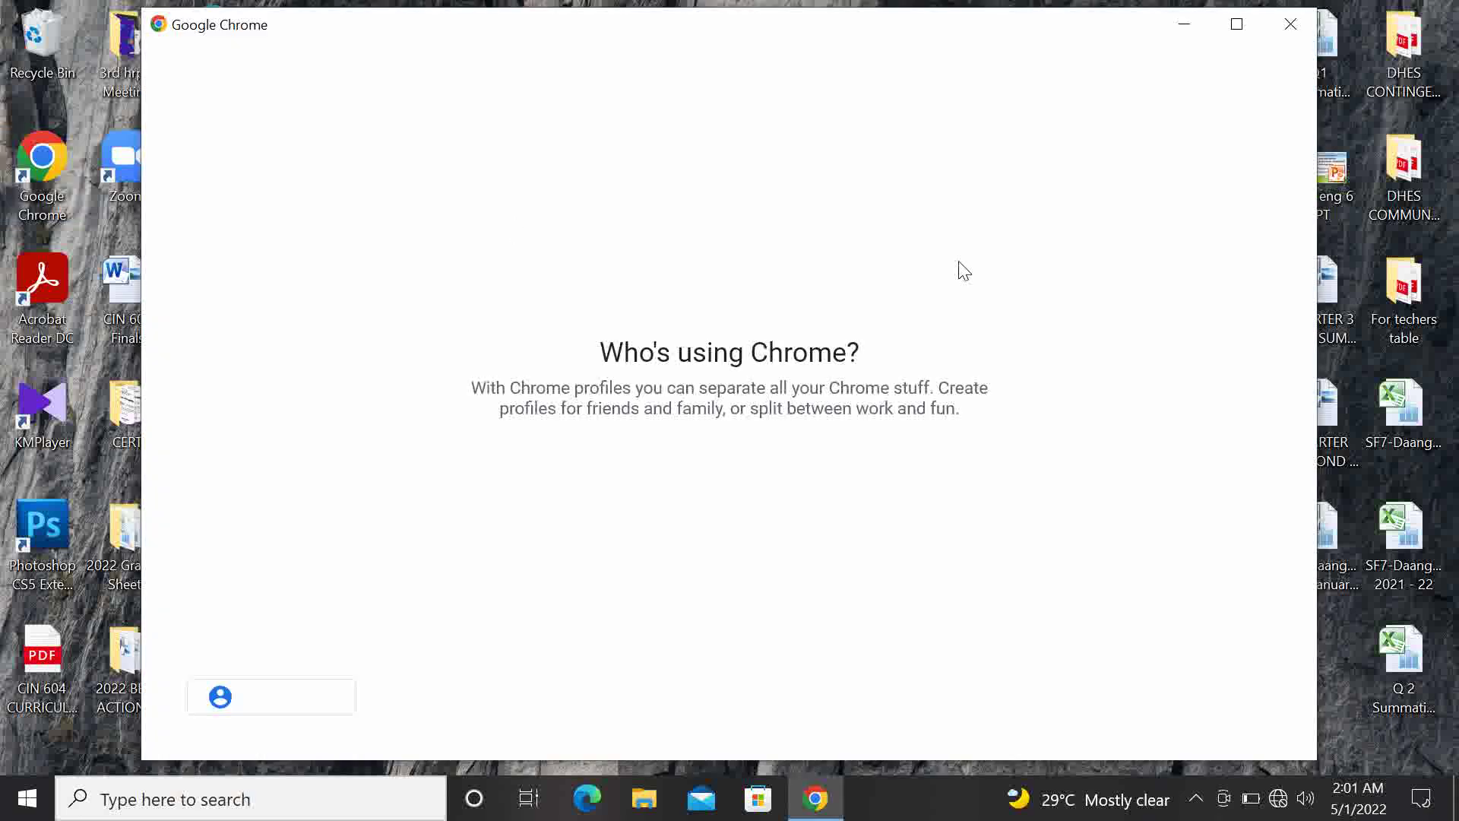
{"action": "left_click", "coordinate": [388, 566]}
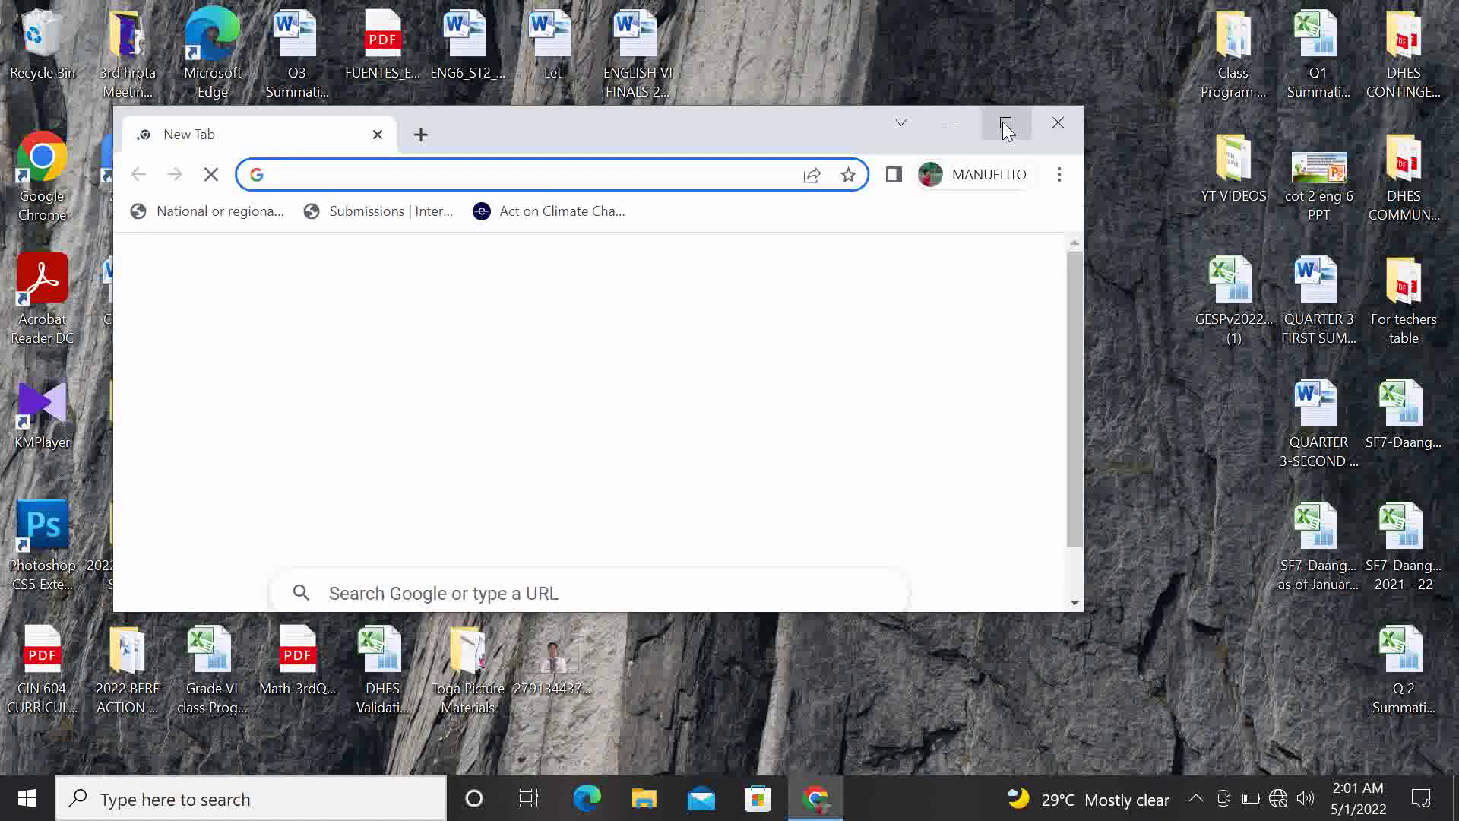
{"action": "left_click", "coordinate": [1002, 124]}
Search Google for 'google form', which returns the No internet page
{"action": "left_click", "coordinate": [599, 479]}
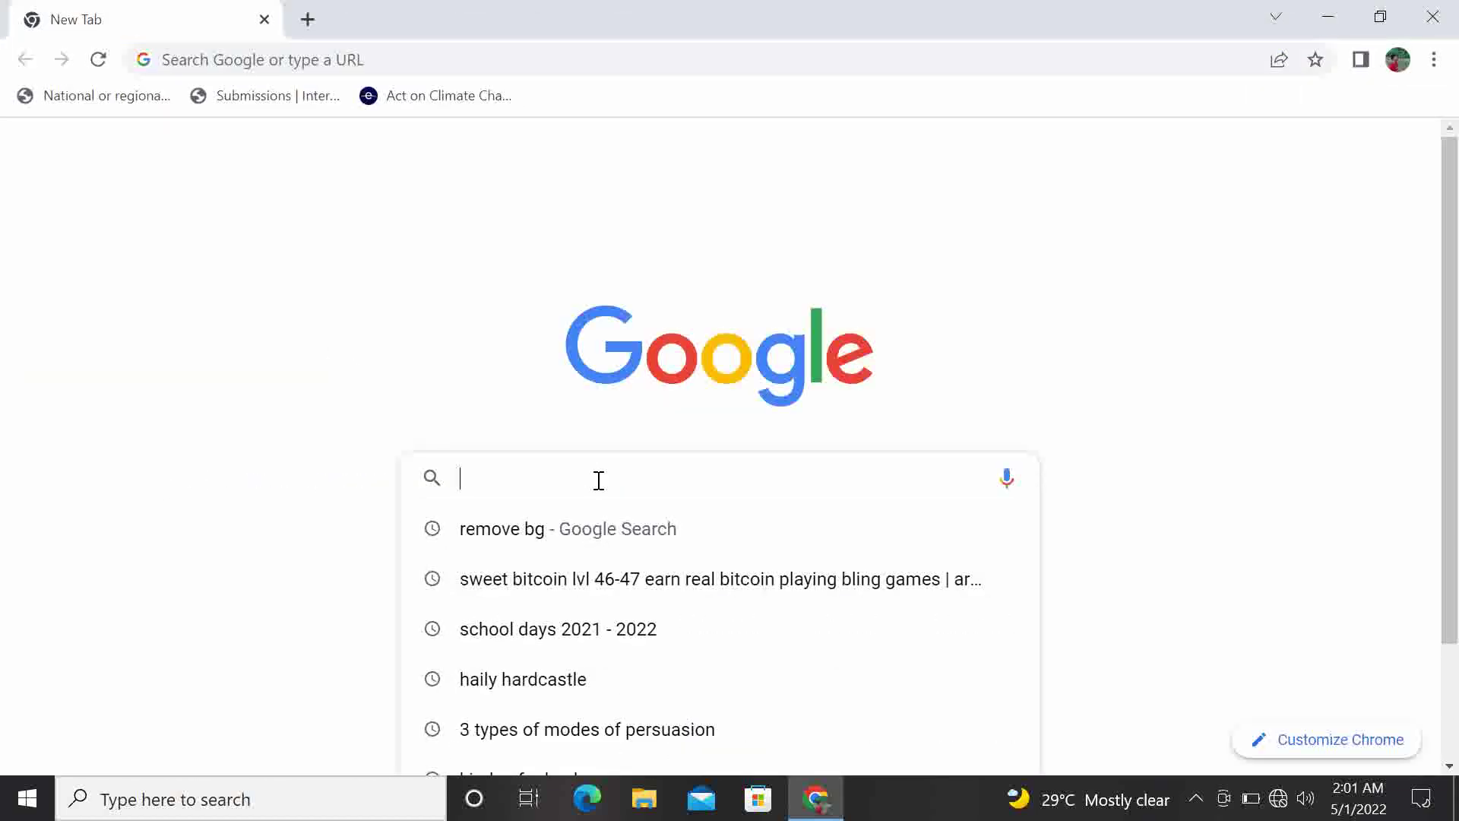
{"action": "type", "text": "goo"}
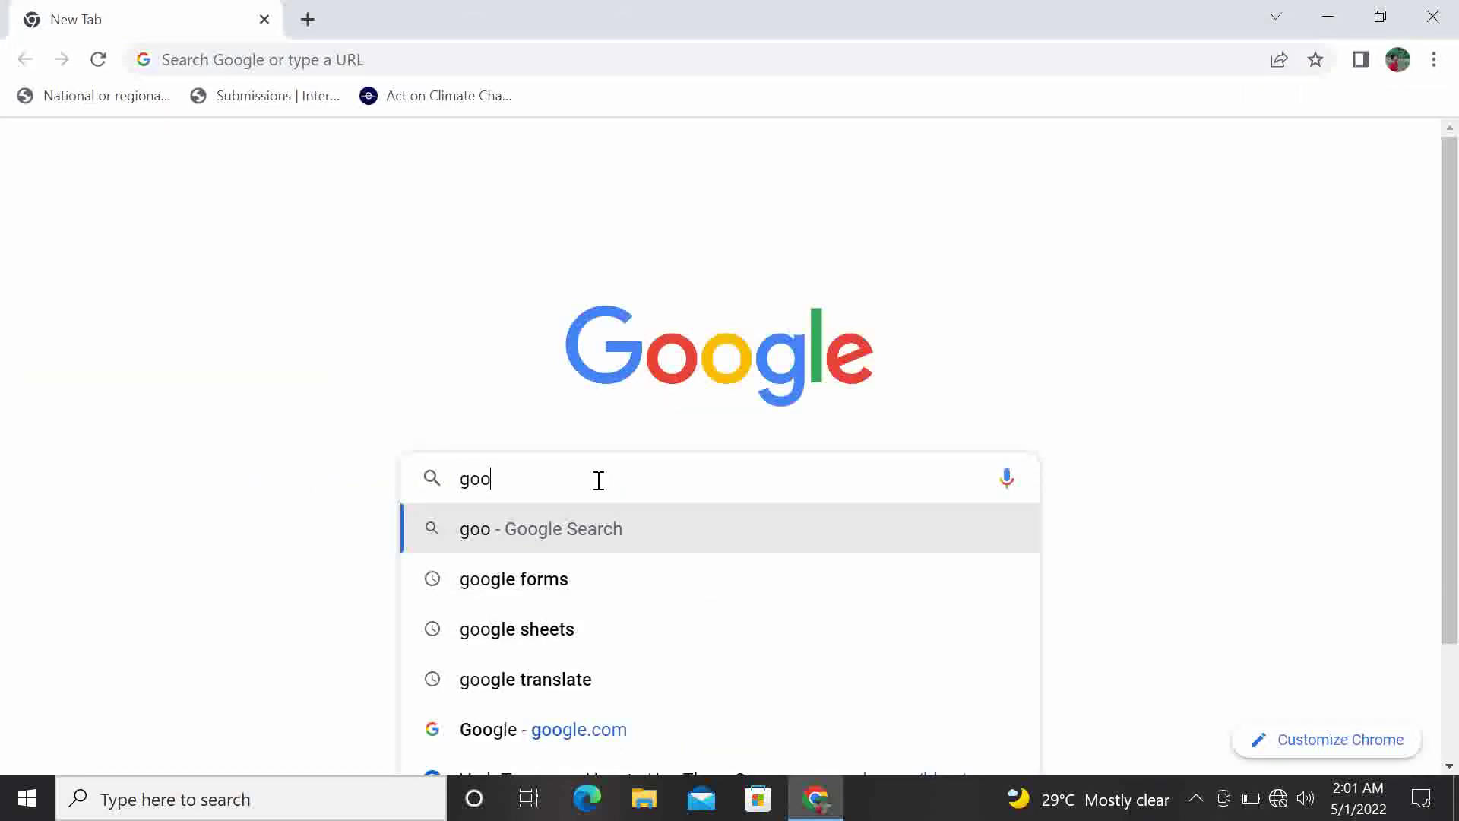
{"action": "type", "text": "gle "}
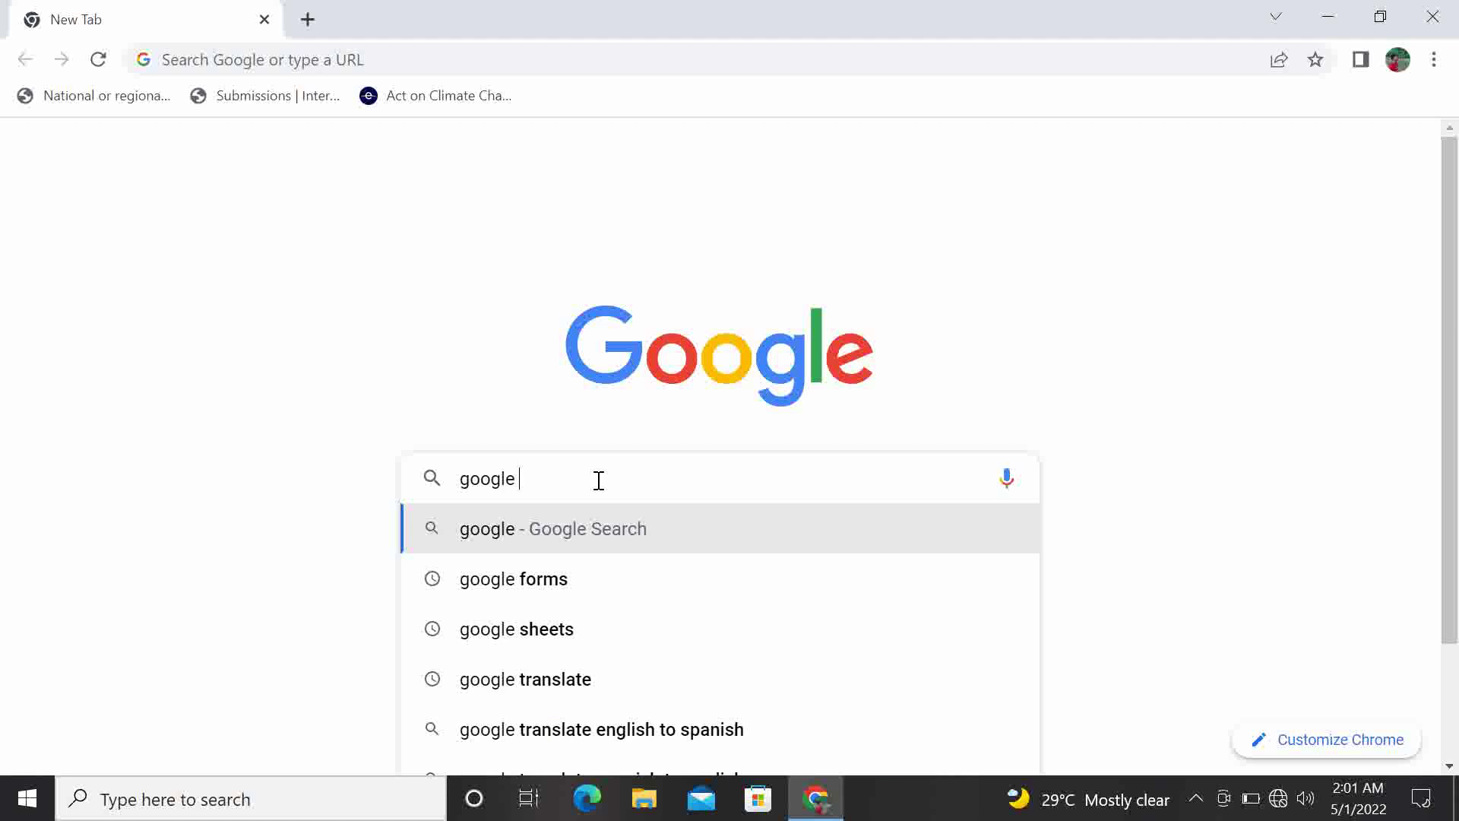
{"action": "type", "text": "form"}
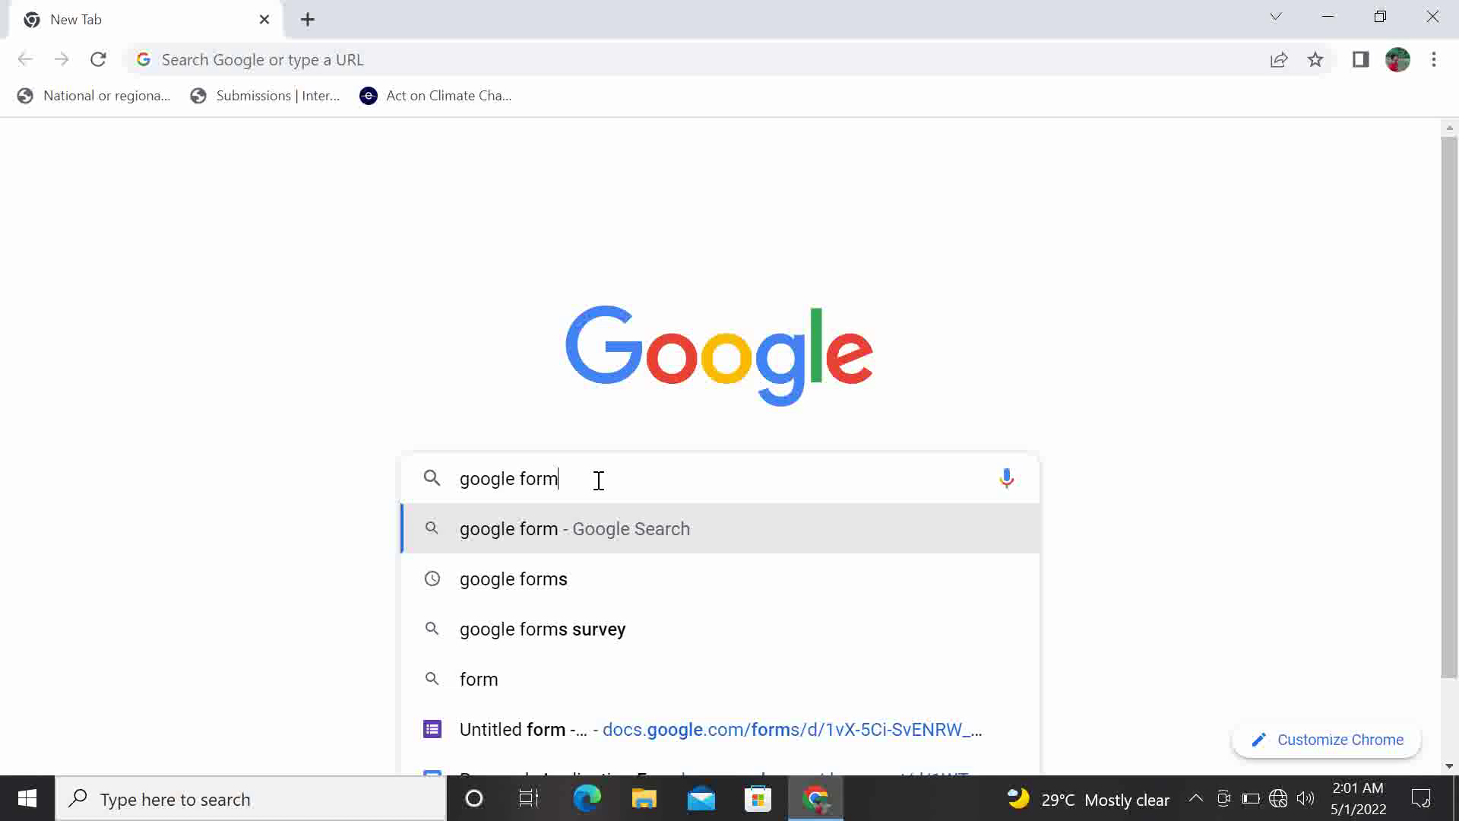
{"action": "key", "text": "Return"}
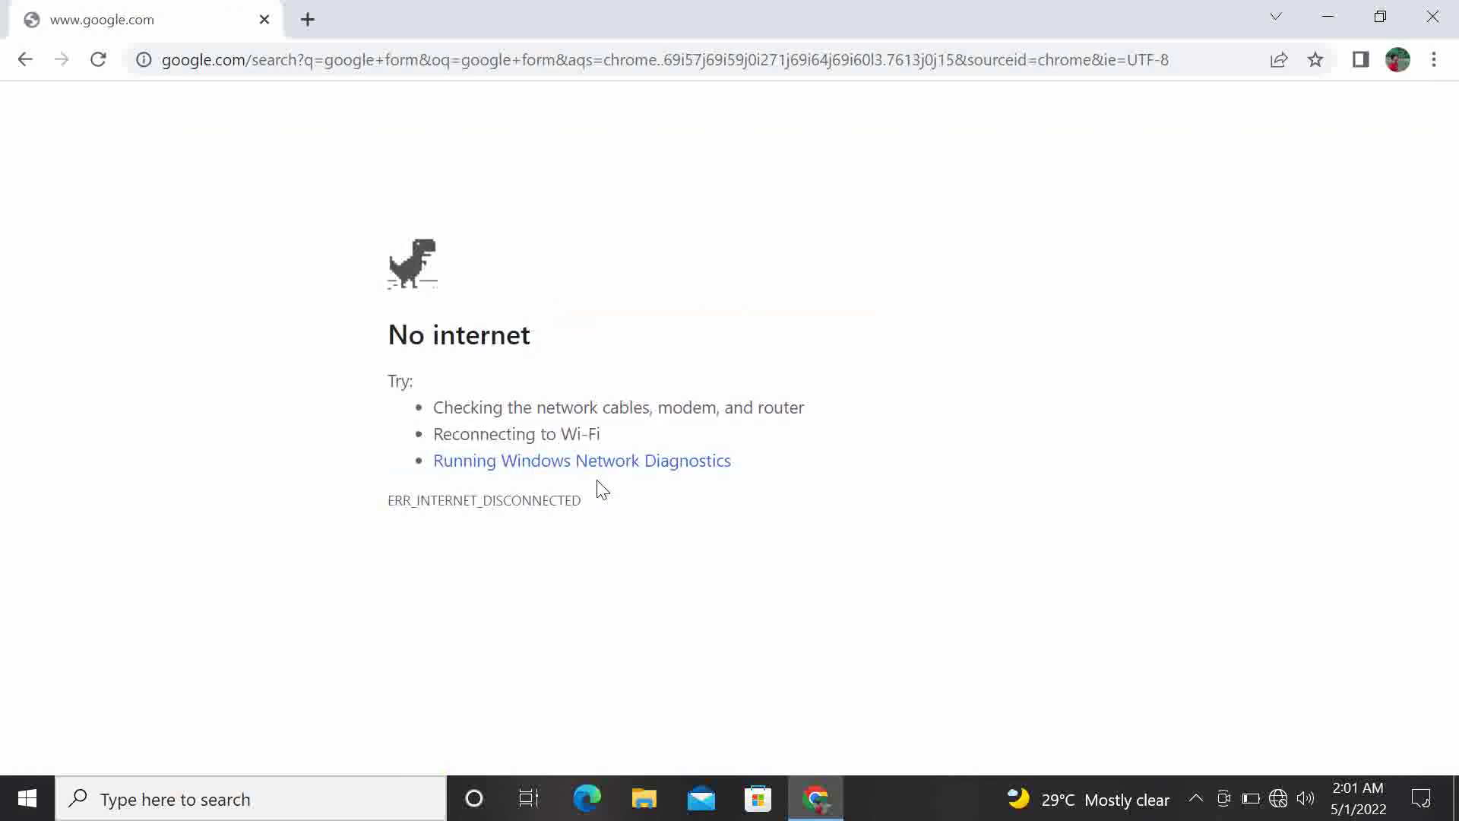
Connect to the GlobeAtHome Wi-Fi network and reload the 'google form' search results
{"action": "left_click", "coordinate": [1278, 799]}
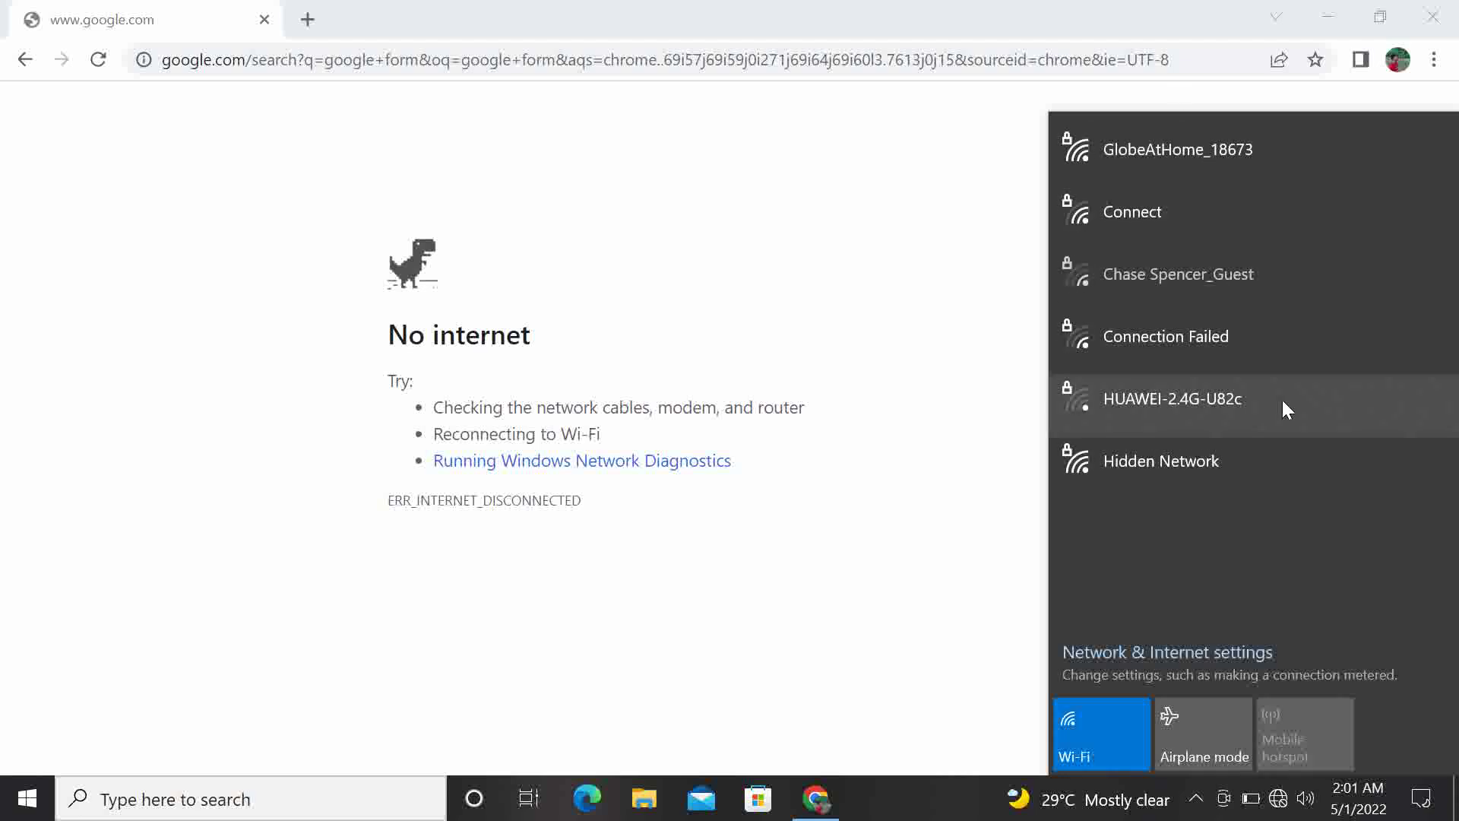
{"action": "left_click", "coordinate": [1239, 157]}
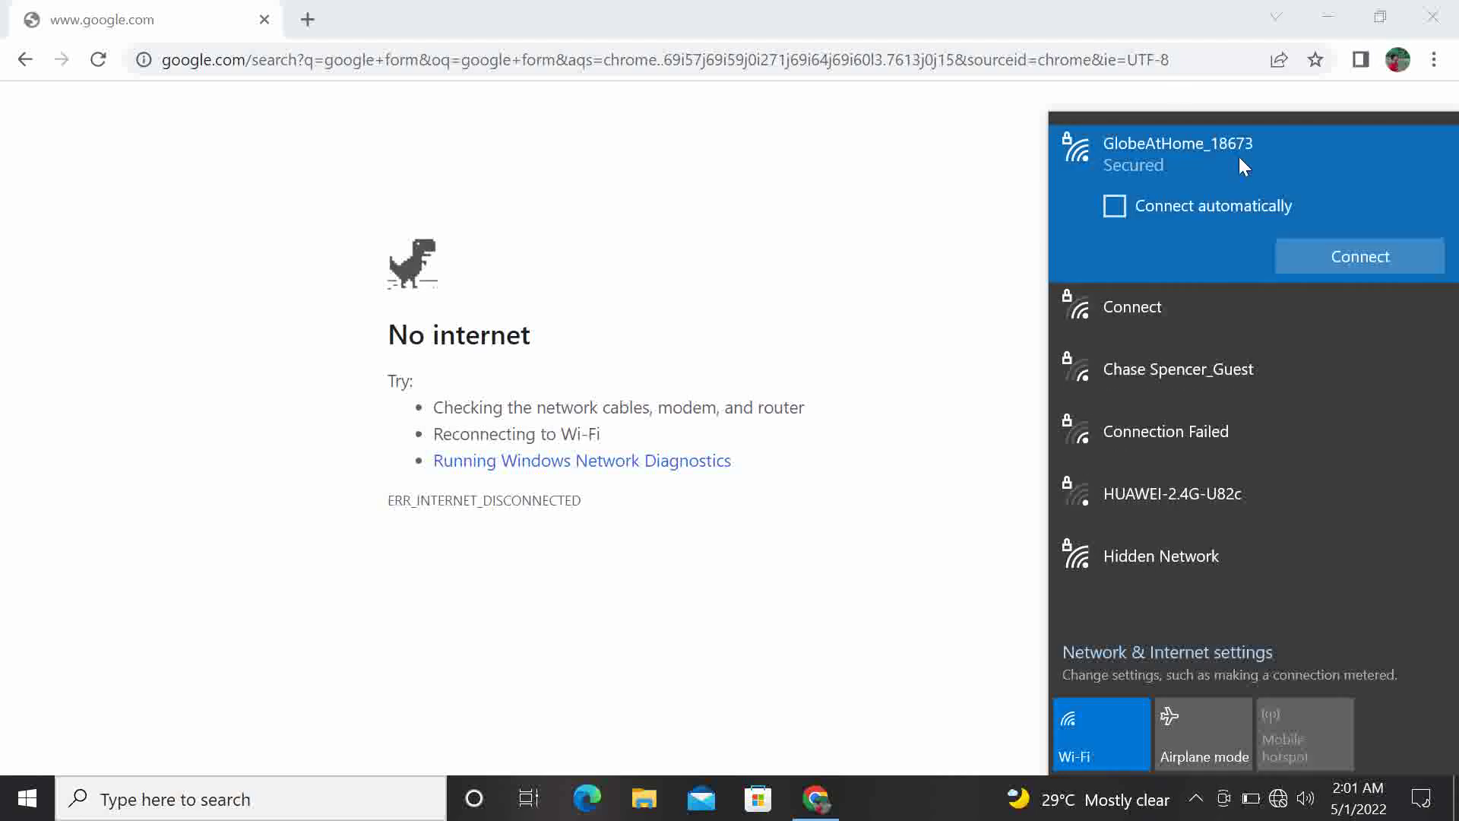
{"action": "left_click", "coordinate": [1327, 255]}
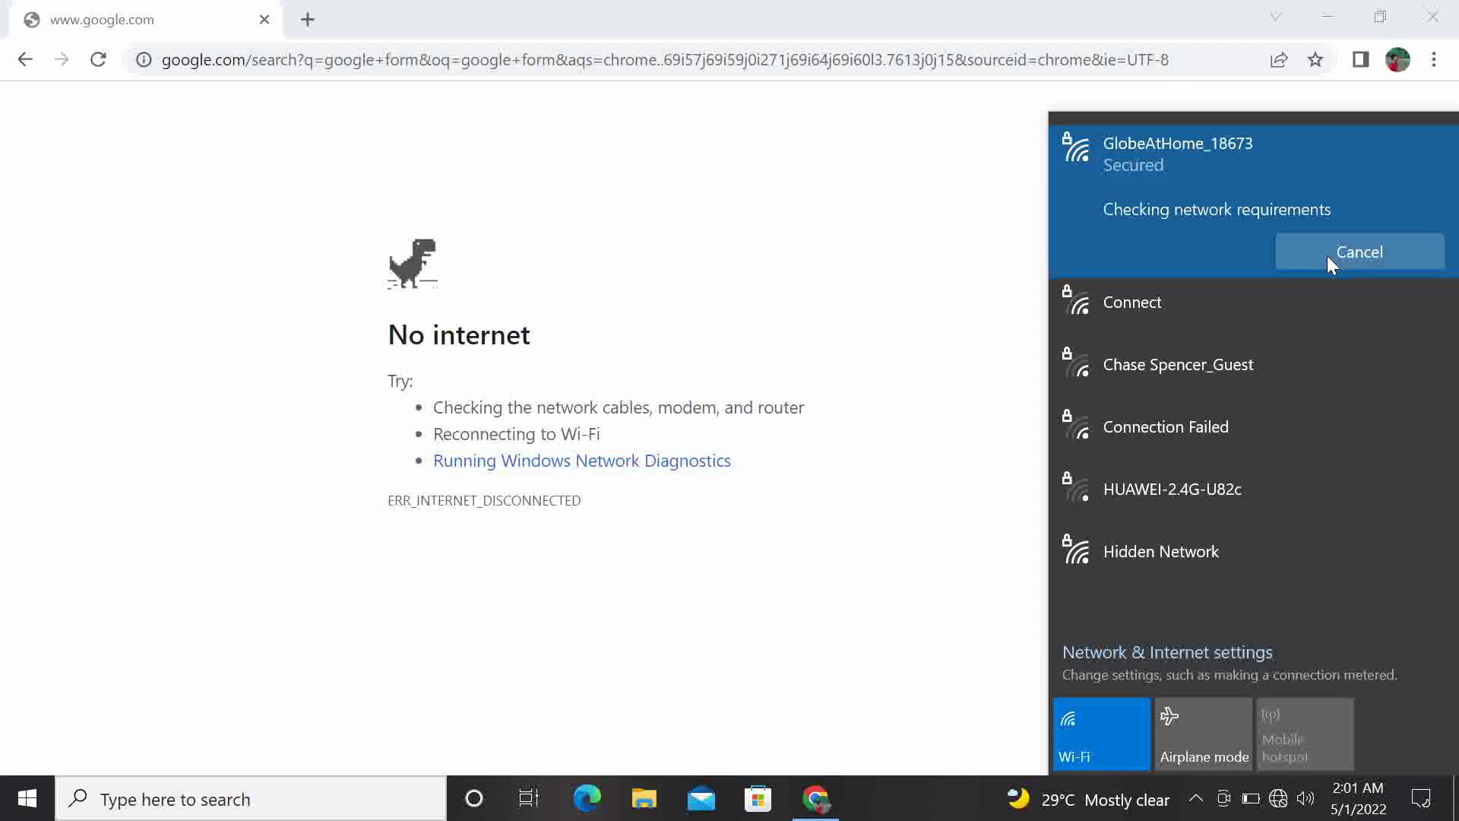
{"action": "left_click", "coordinate": [688, 217]}
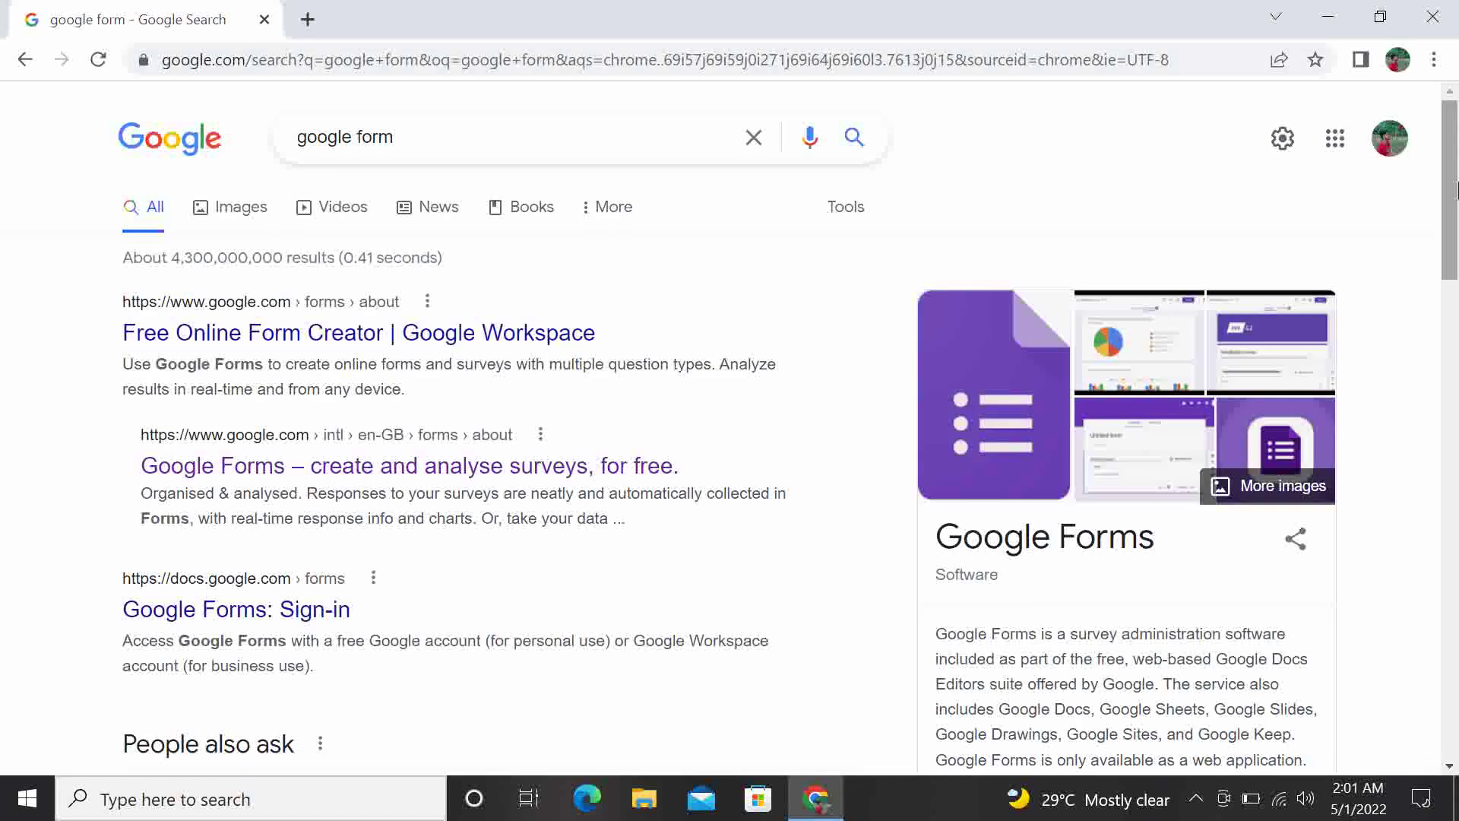
Open the 'Google Forms – create and analyse surveys, for free' result
{"action": "left_click_drag", "start_coordinate": [1457, 186], "coordinate": [1457, 199]}
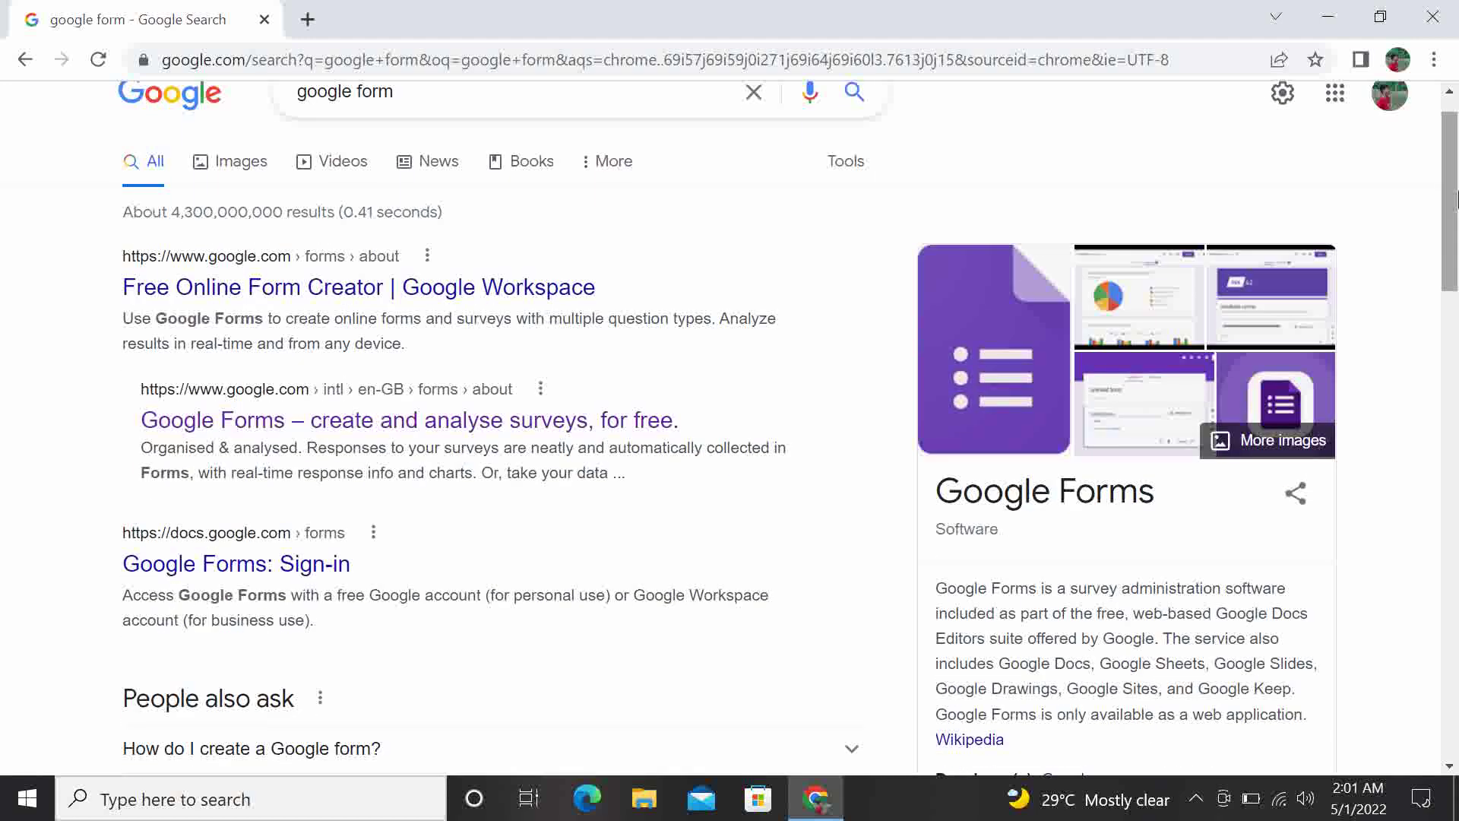
{"action": "left_click_drag", "start_coordinate": [1457, 199], "coordinate": [1423, 171]}
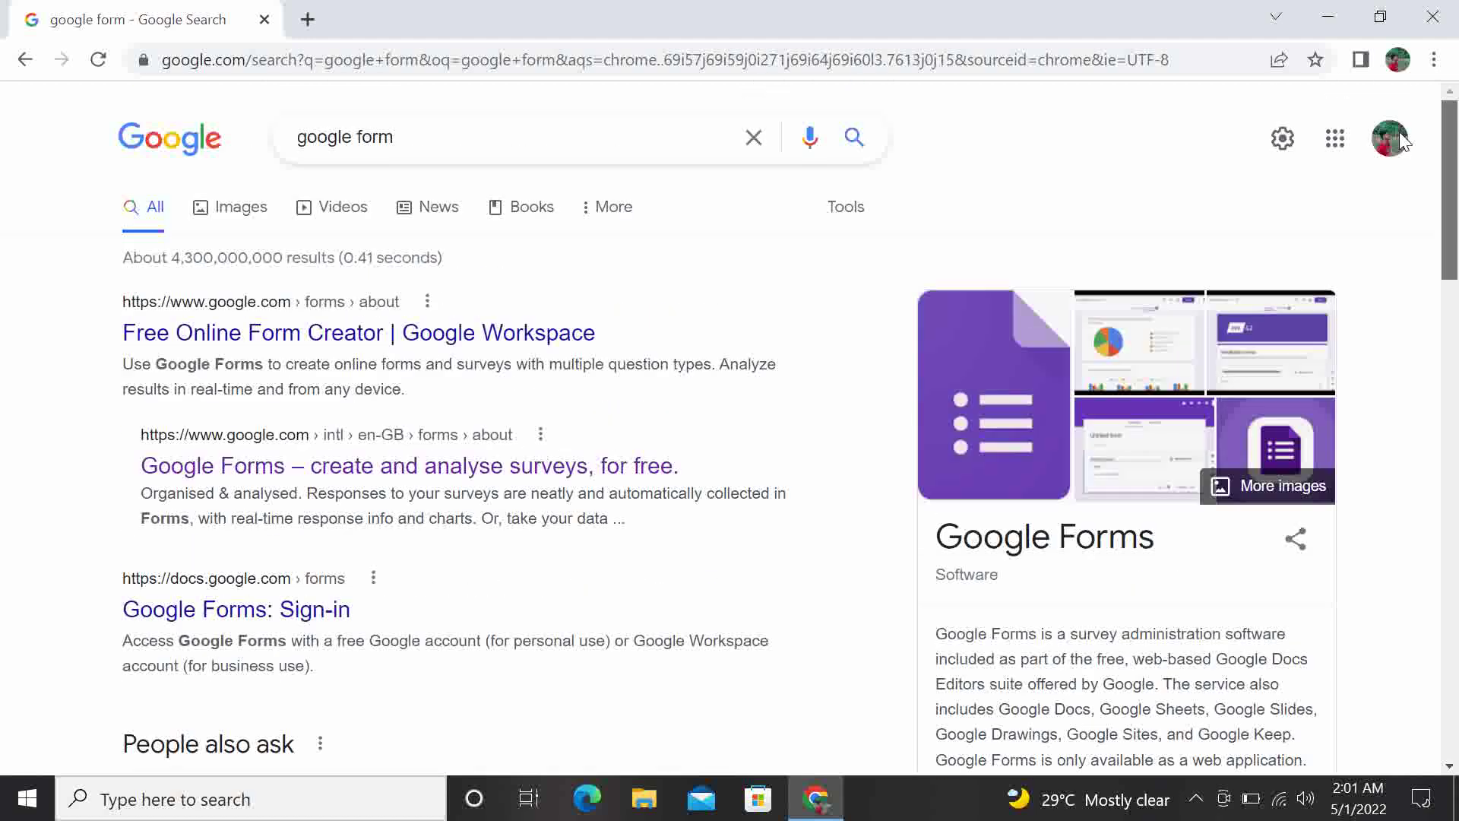
{"action": "left_click", "coordinate": [354, 479]}
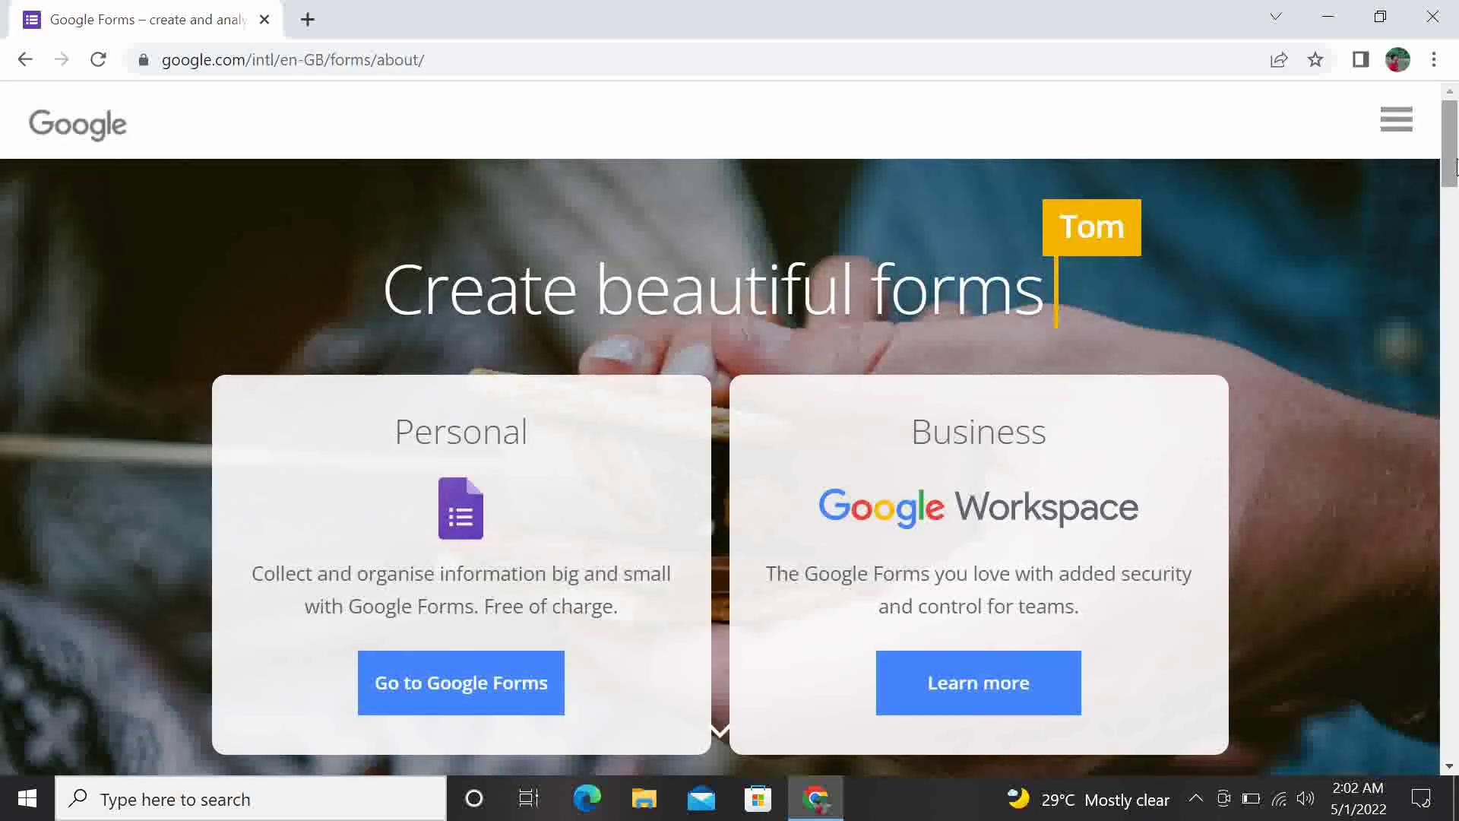
{"action": "left_click_drag", "start_coordinate": [1453, 166], "coordinate": [1454, 167]}
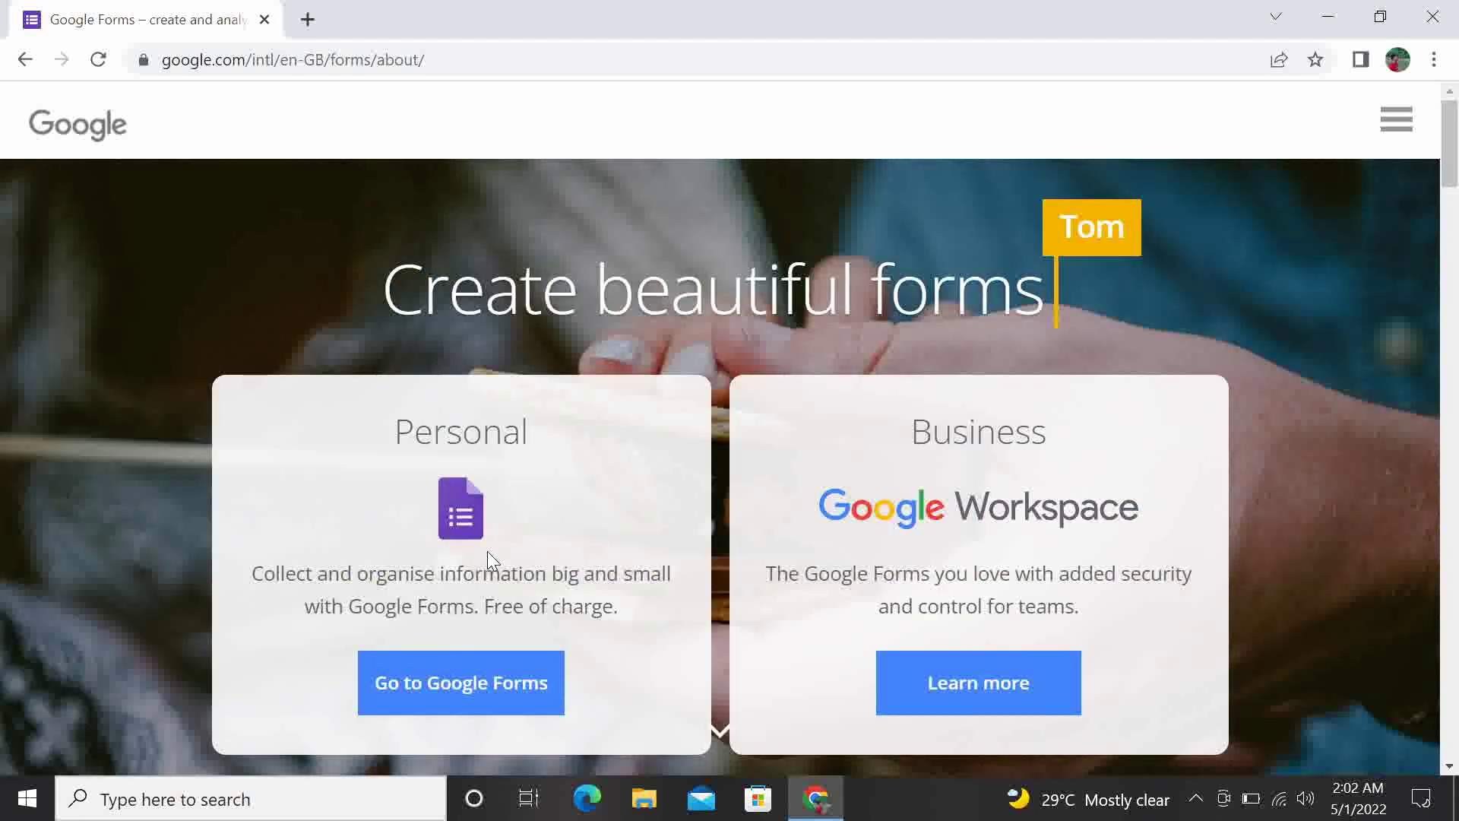
Go to Google Forms and create a new Blank form
{"action": "left_click", "coordinate": [497, 707]}
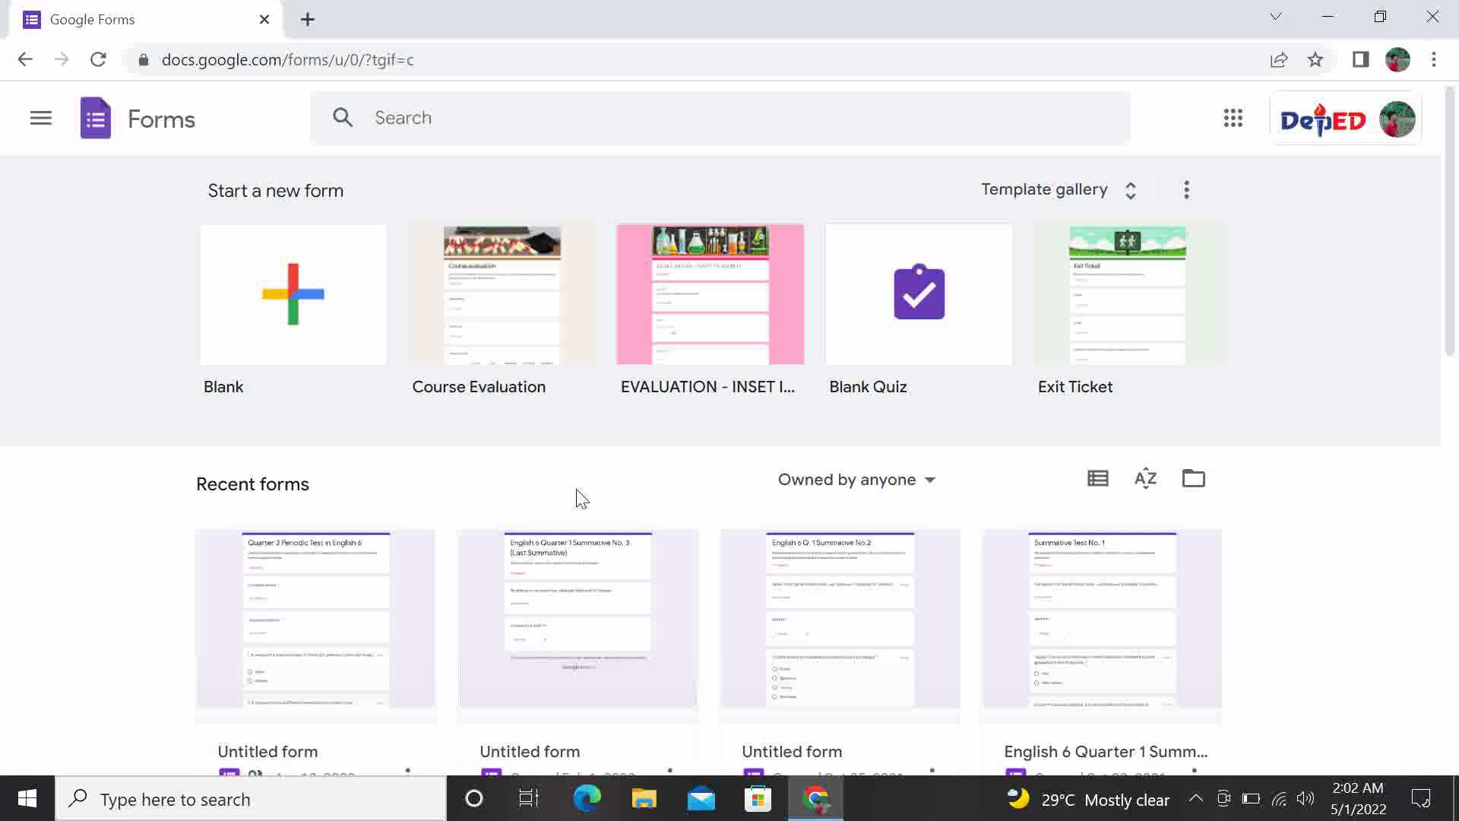
{"action": "left_click", "coordinate": [325, 292]}
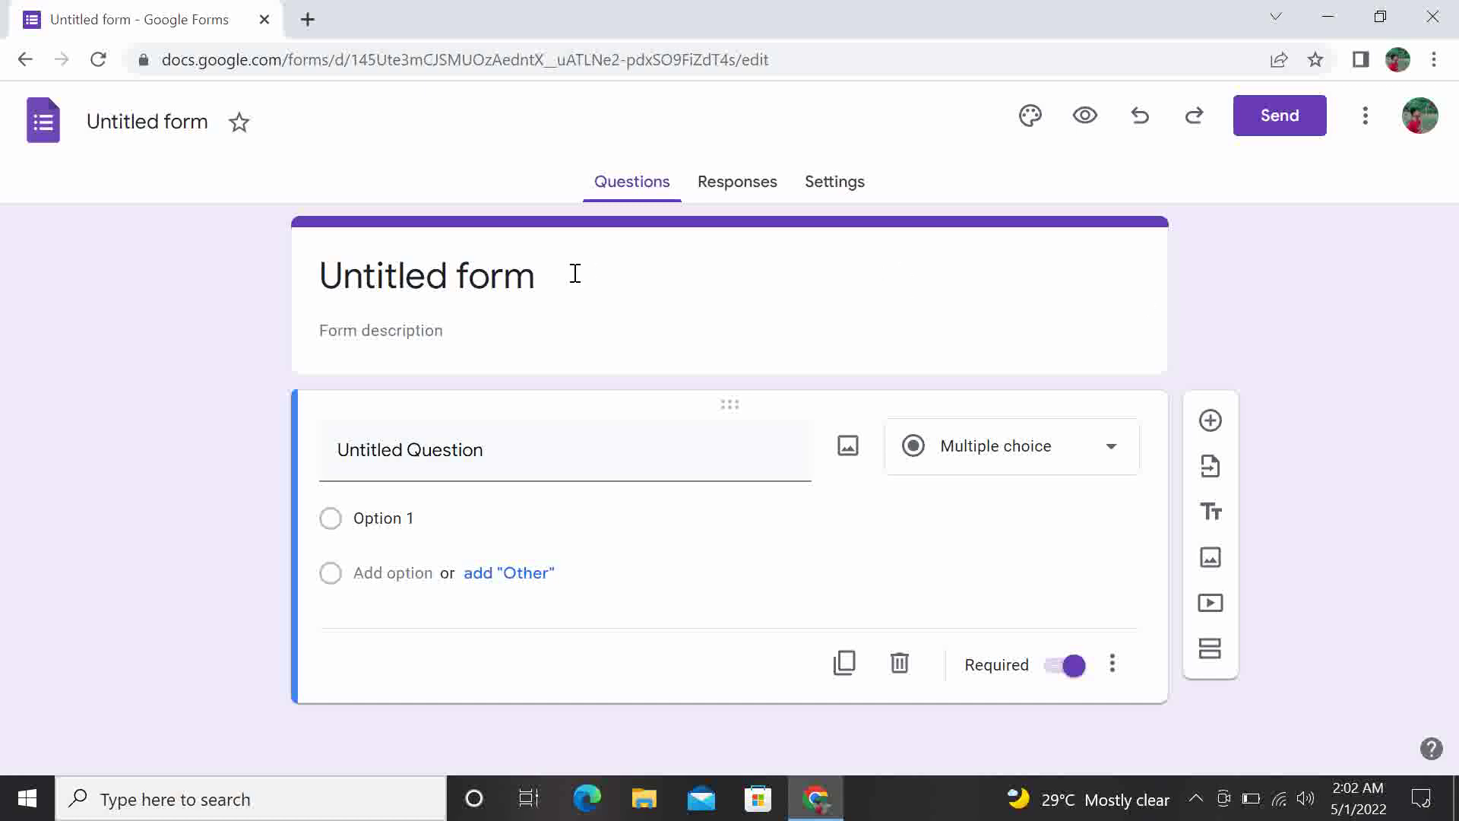
Replace 'Untitled form' with the title 'Student Profile'
{"action": "left_click", "coordinate": [551, 273]}
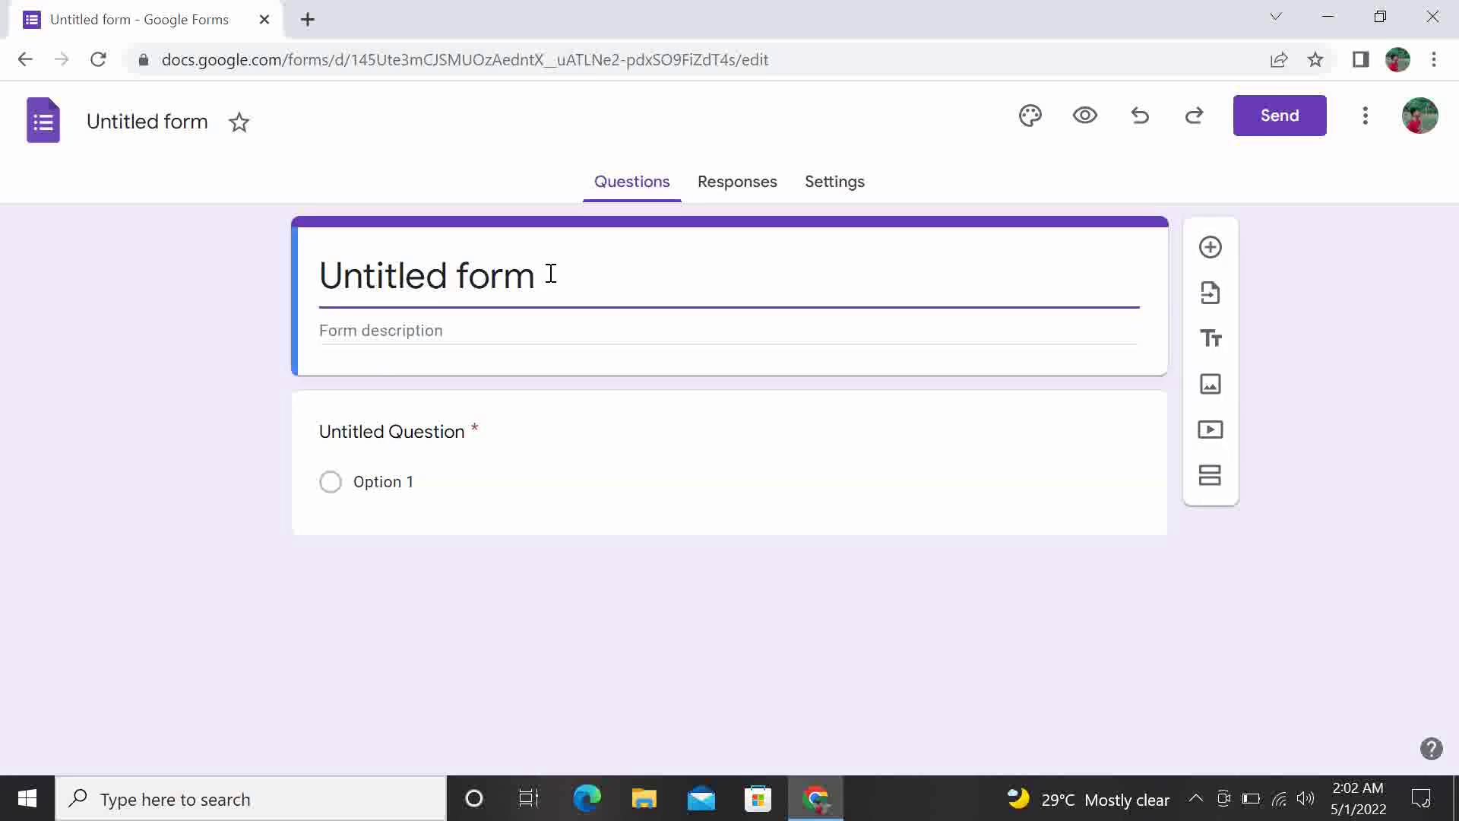
{"action": "key", "text": "BackSpace"}
{"action": "key", "text": "BackSpace"}
{"action": "key", "text": "BackSpace"}
{"action": "key", "text": "BackSpace"}
{"action": "key", "text": "BackSpace"}
{"action": "key", "text": "BackSpace"}
{"action": "key", "text": "BackSpace"}
{"action": "key", "text": "BackSpace"}
{"action": "key", "text": "BackSpace"}
{"action": "key", "text": "BackSpace"}
{"action": "key", "text": "BackSpace"}
{"action": "key", "text": "BackSpace"}
{"action": "key", "text": "BackSpace"}
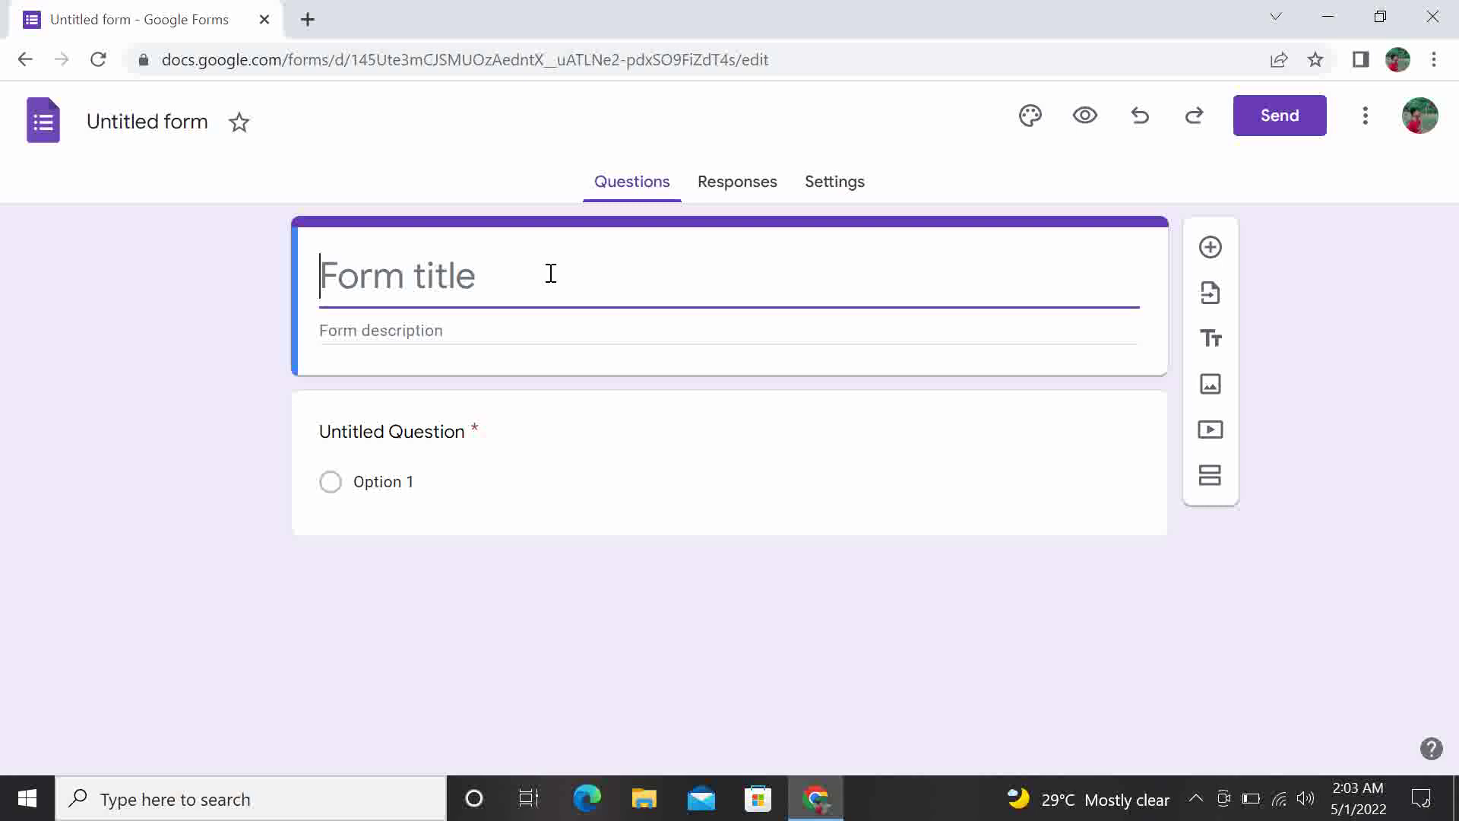
{"action": "type", "text": "Student"}
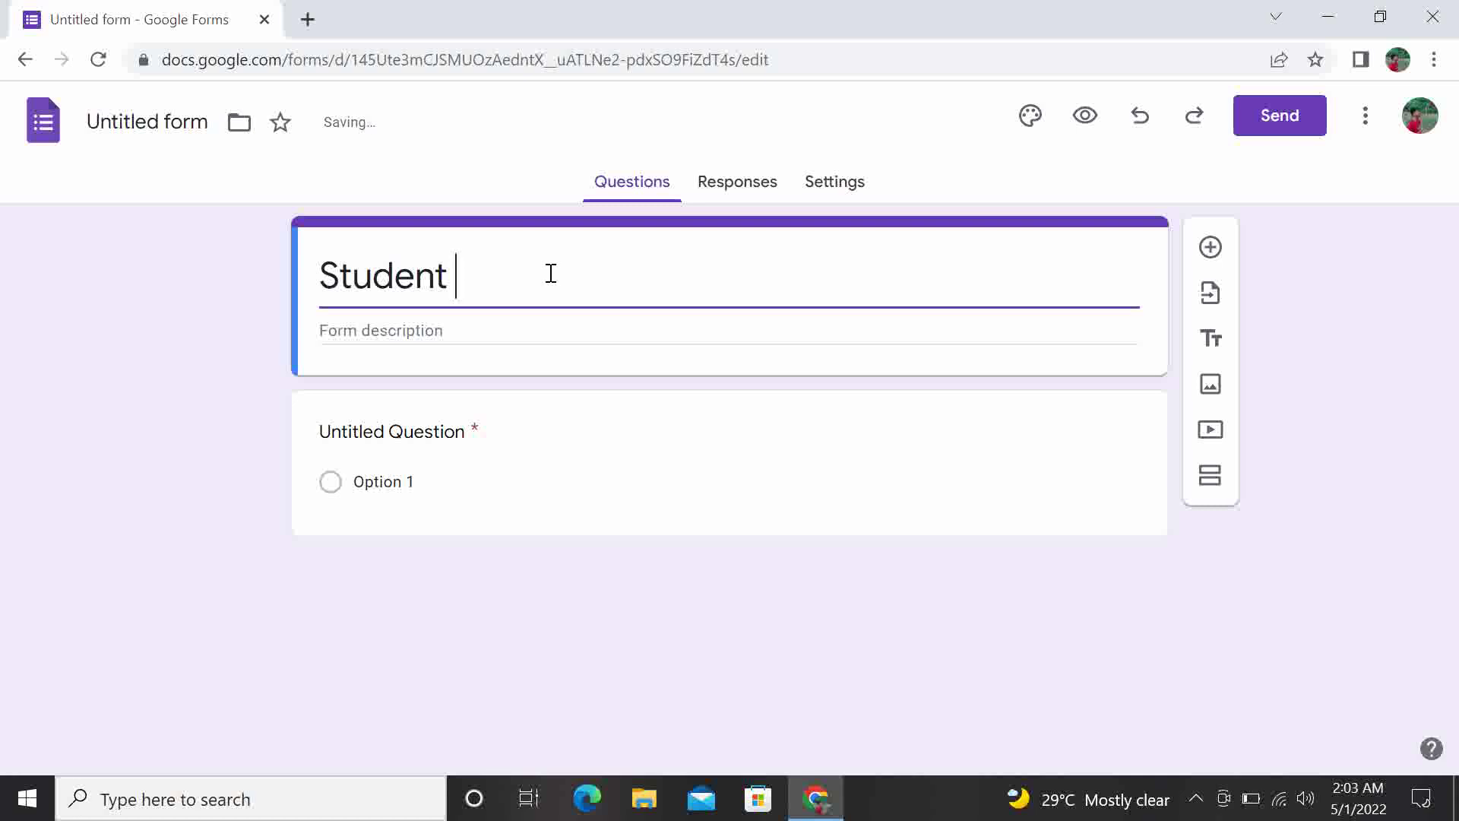
{"action": "type", "text": " P"}
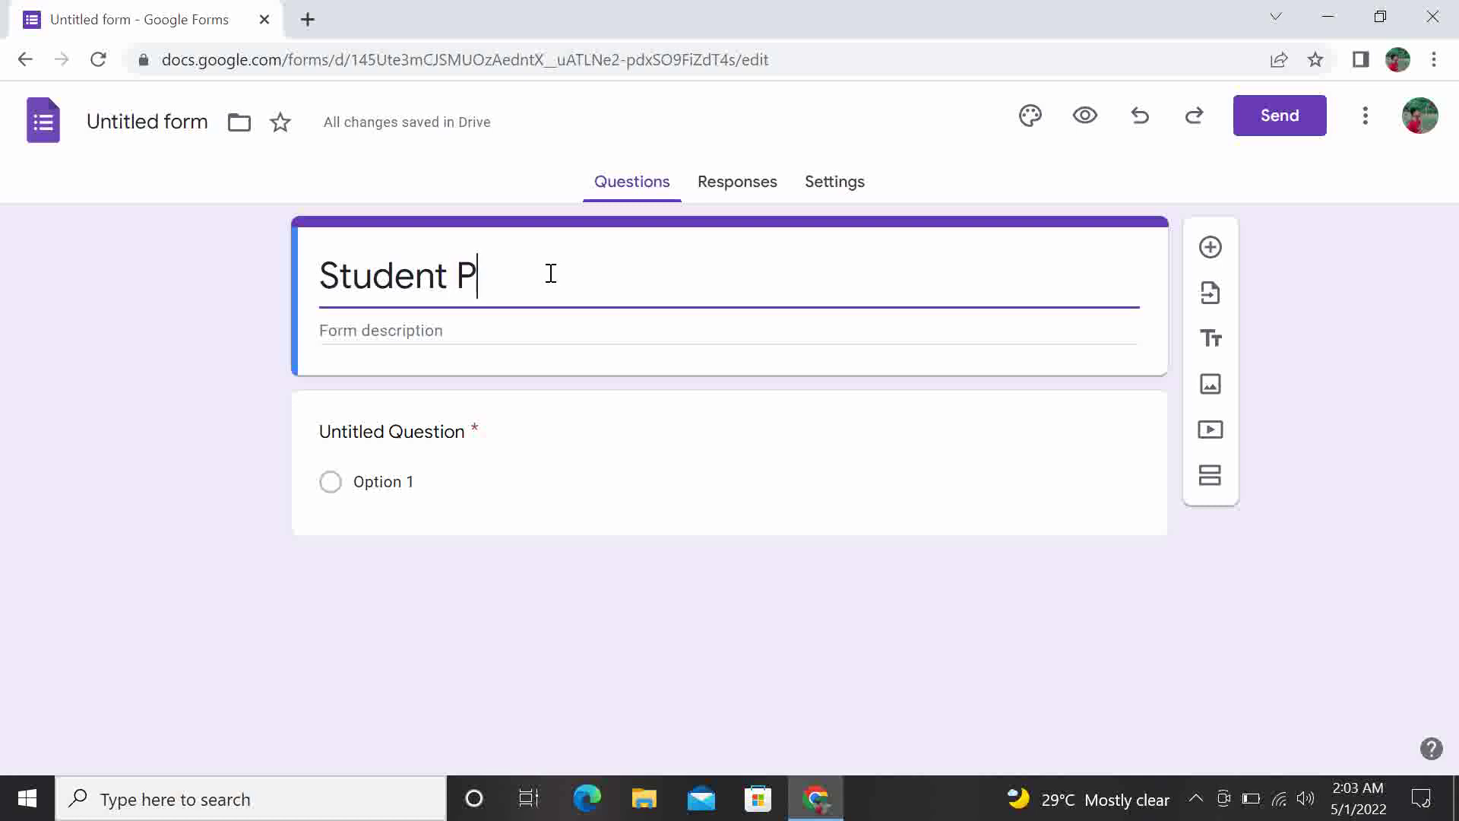
{"action": "type", "text": "rofile"}
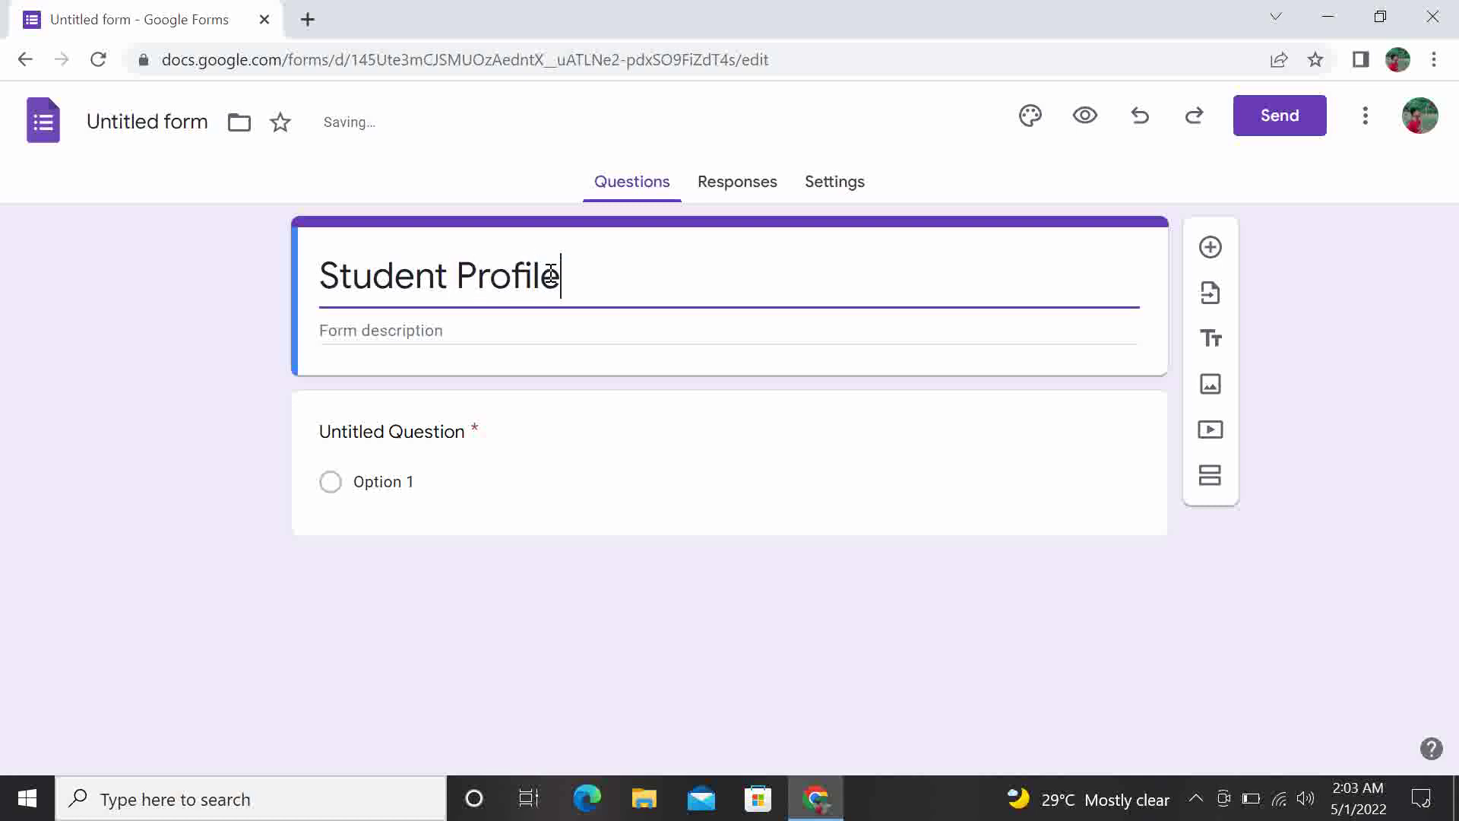
{"action": "left_click", "coordinate": [541, 318]}
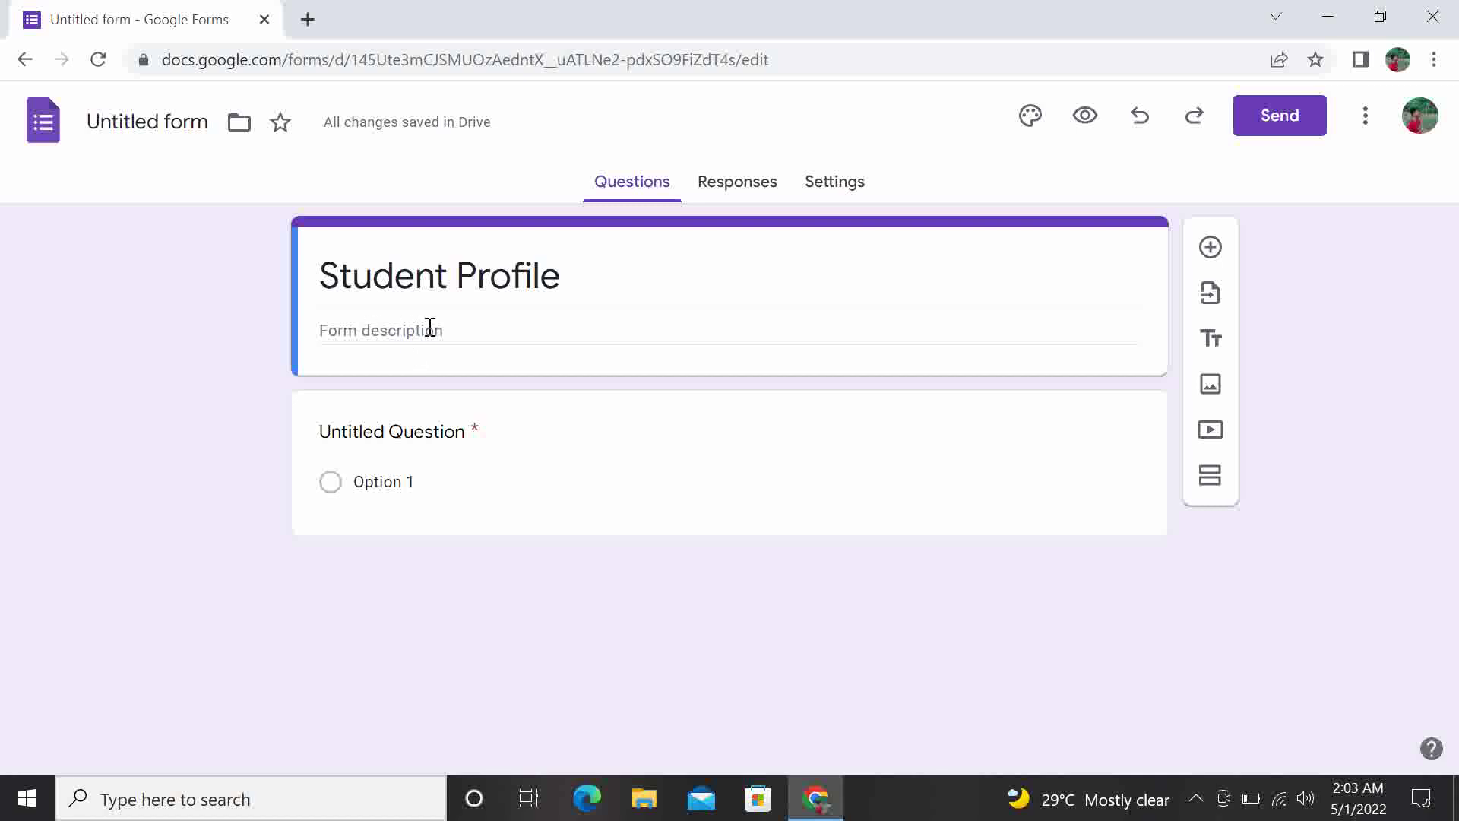
Write the description 'This form is intended for incoming pupils for school year 2022 - 2023.'
{"action": "left_click", "coordinate": [461, 334]}
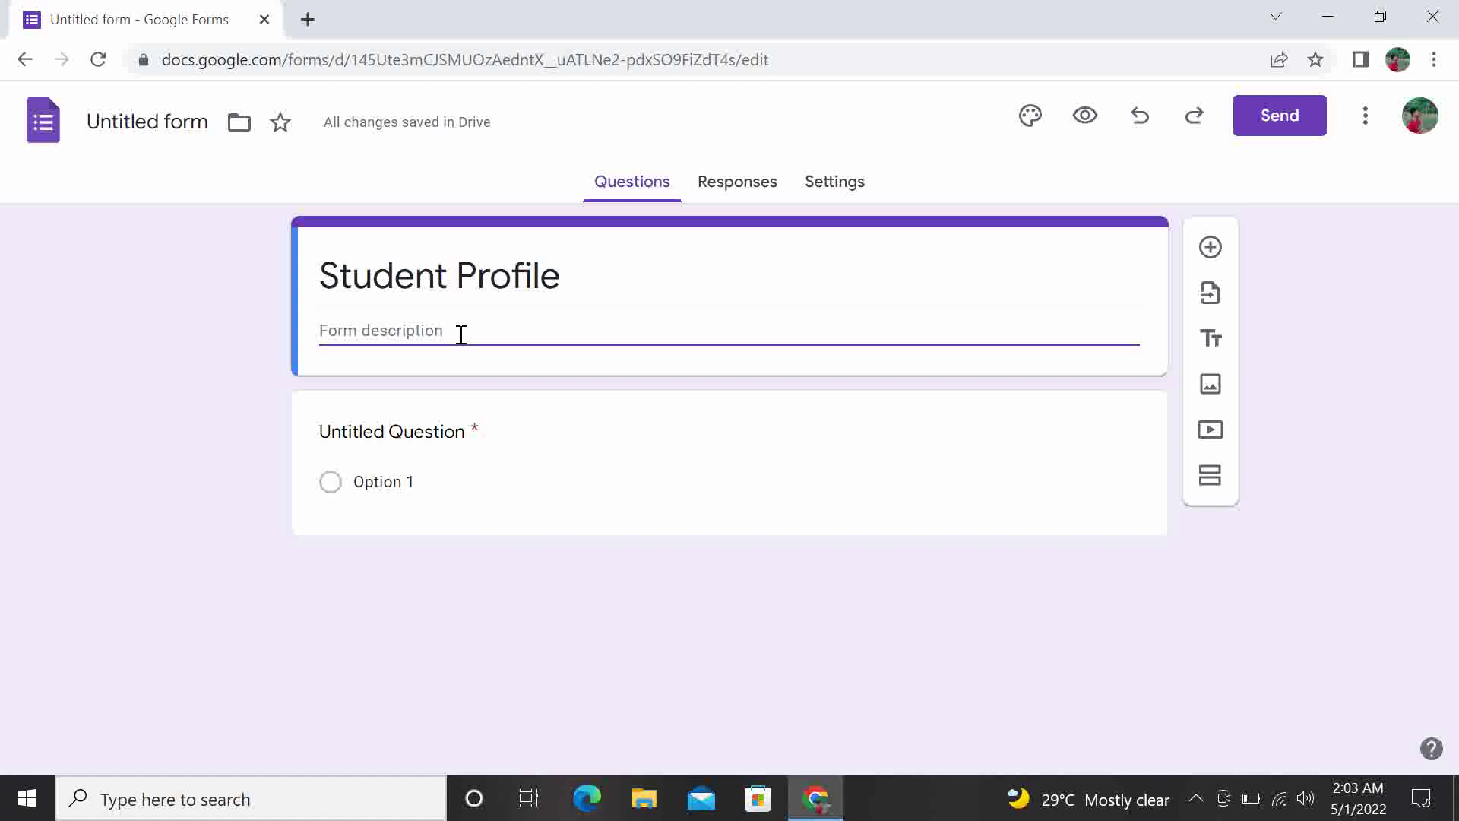
{"action": "type", "text": "this"}
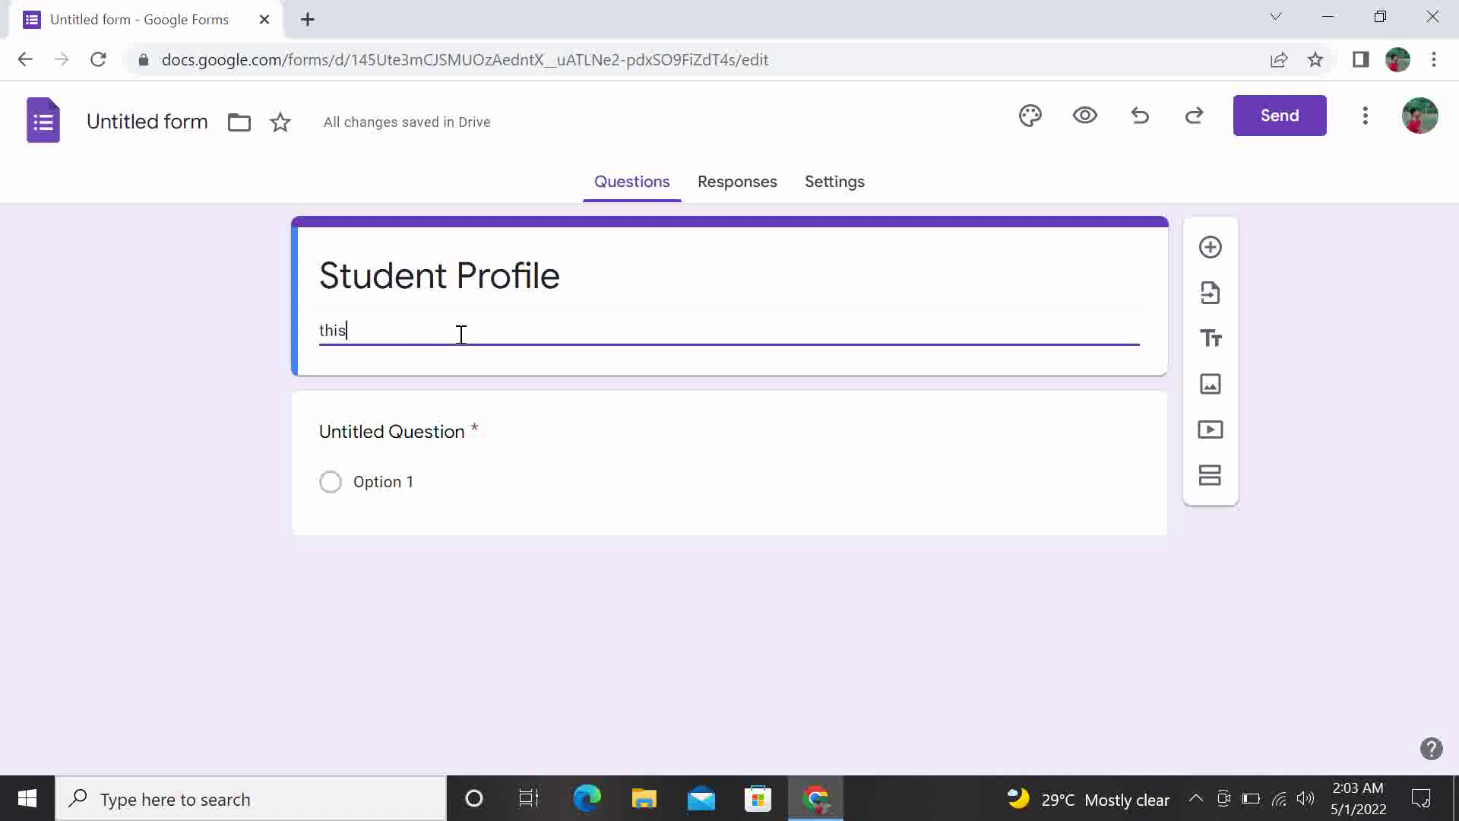
{"action": "left_click", "coordinate": [326, 329]}
{"action": "key", "text": "BackSpace"}
{"action": "type", "text": "Th"}
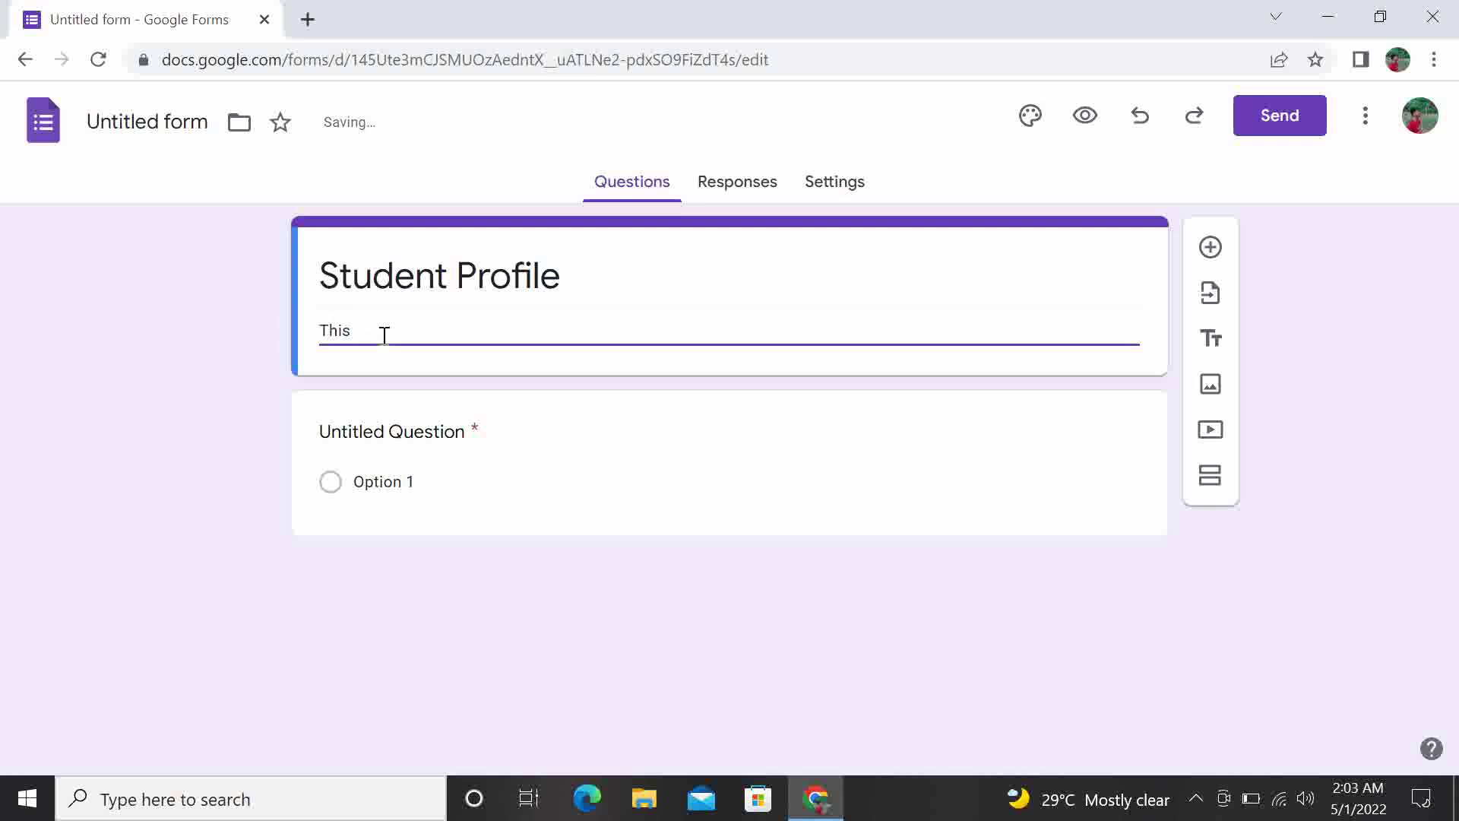
{"action": "type", "text": "is form is intended for incoming pupils for school ye"}
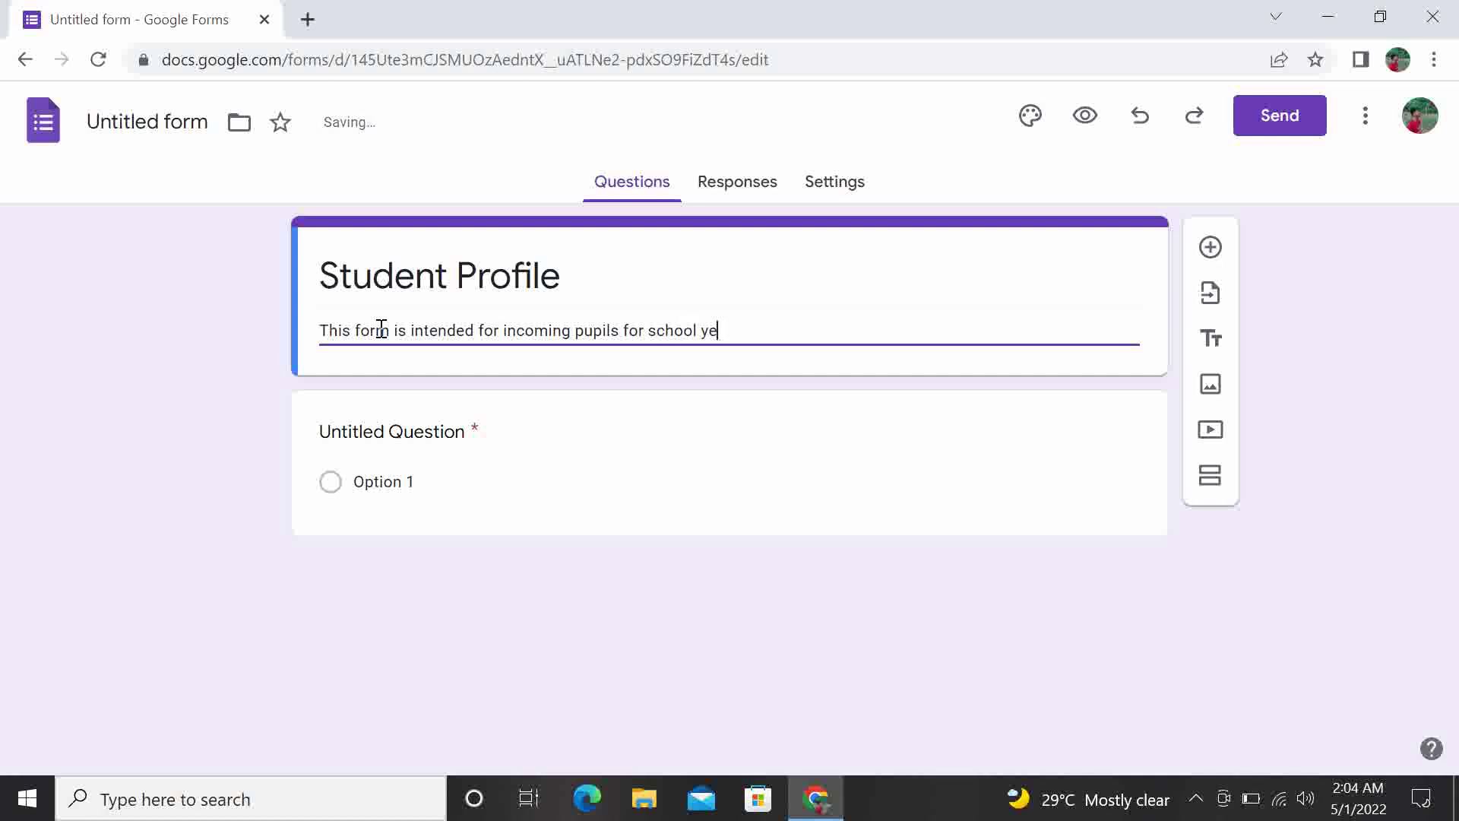
{"action": "type", "text": "ar 2022 - 2023."}
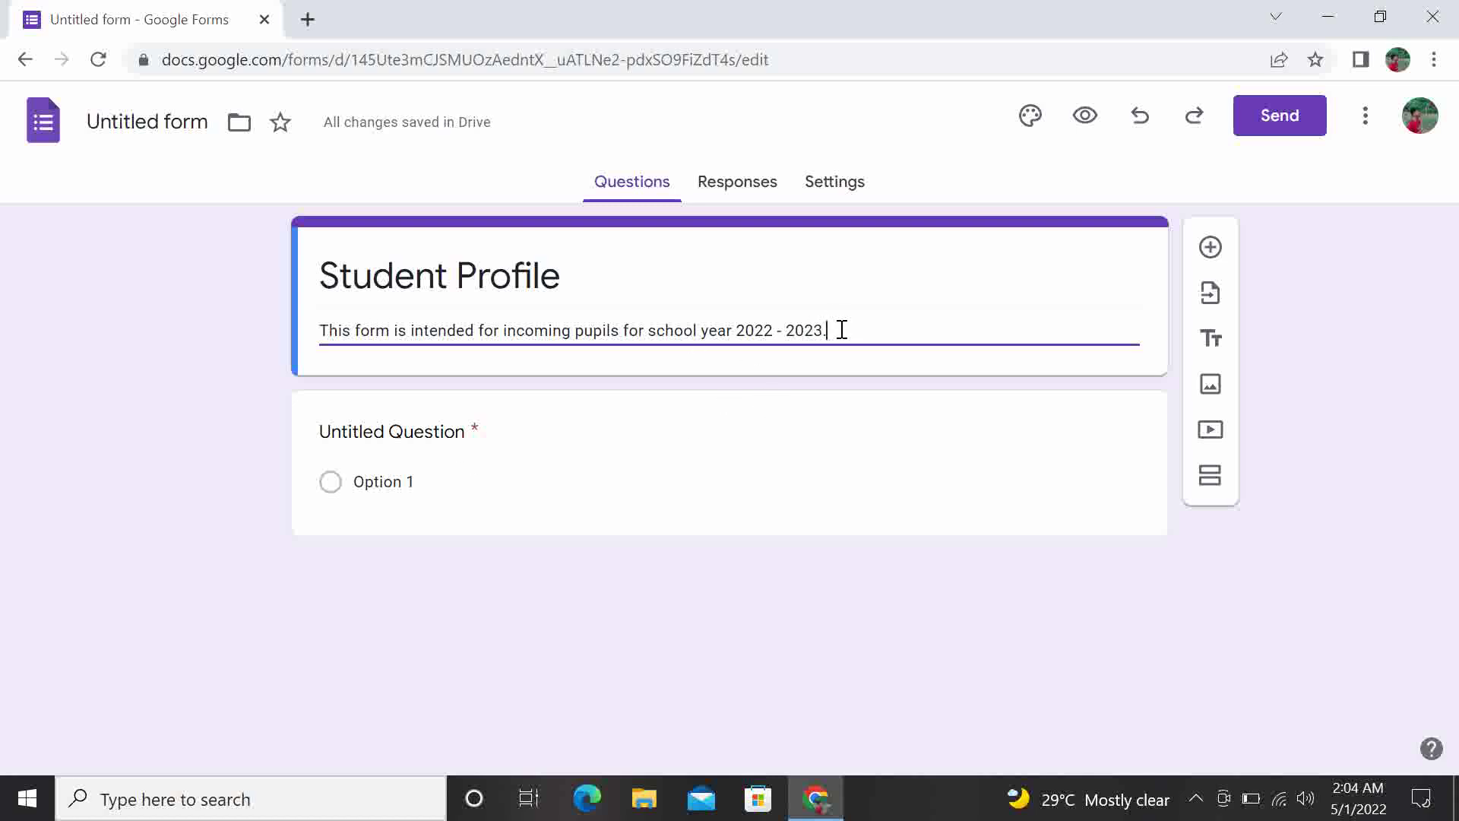
Add a second description line 'Direction: Fill in all the required questions on this form.'
{"action": "key", "text": "Return"}
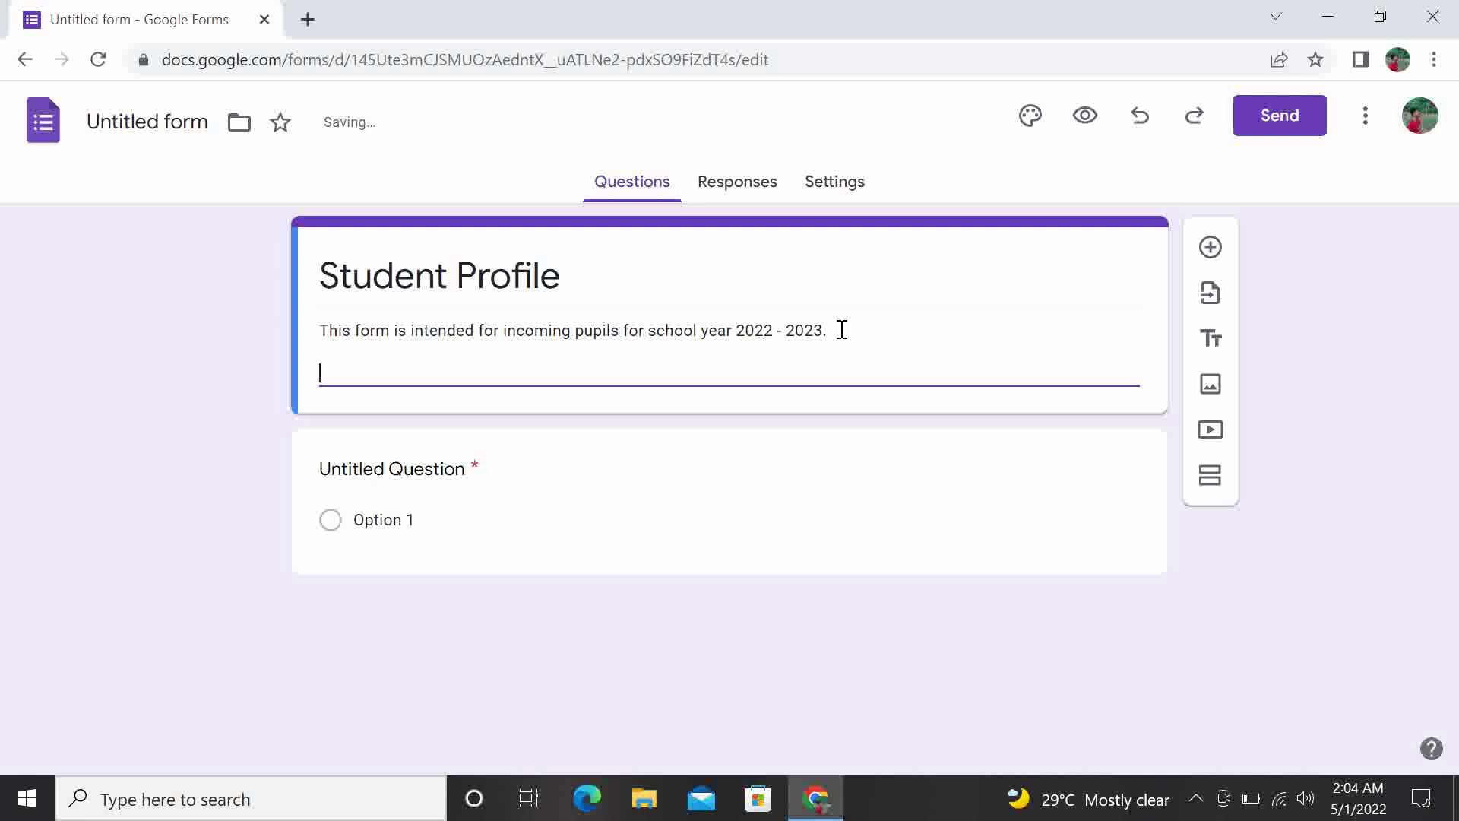
{"action": "type", "text": "direction"}
{"action": "key", "text": "BackSpace"}
{"action": "key", "text": "BackSpace"}
{"action": "key", "text": "BackSpace"}
{"action": "key", "text": "BackSpace"}
{"action": "key", "text": "BackSpace"}
{"action": "key", "text": "BackSpace"}
{"action": "key", "text": "BackSpace"}
{"action": "key", "text": "BackSpace"}
{"action": "key", "text": "BackSpace"}
{"action": "type", "text": "Direction"}
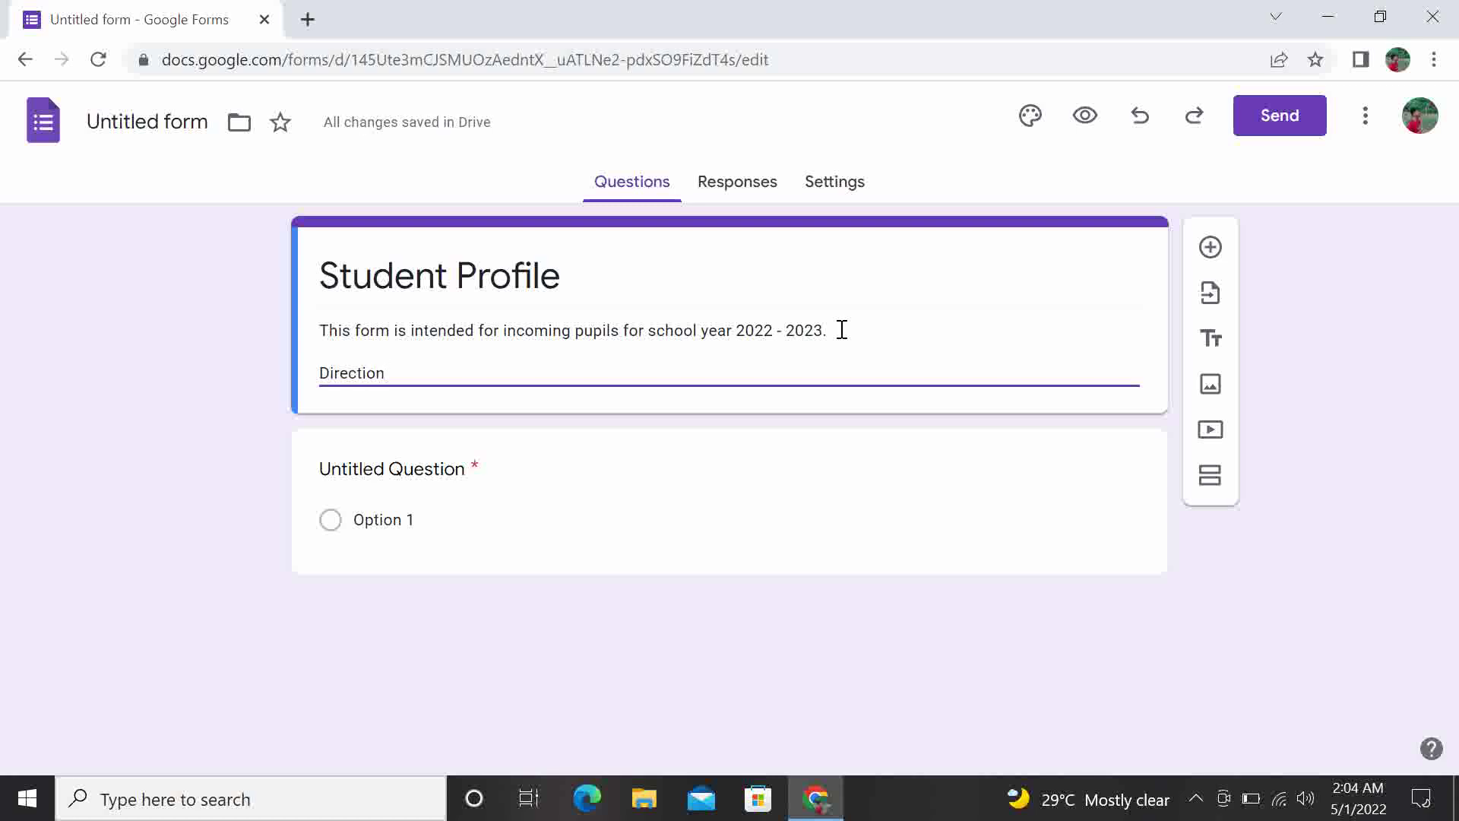
{"action": "type", "text": ": Fill"}
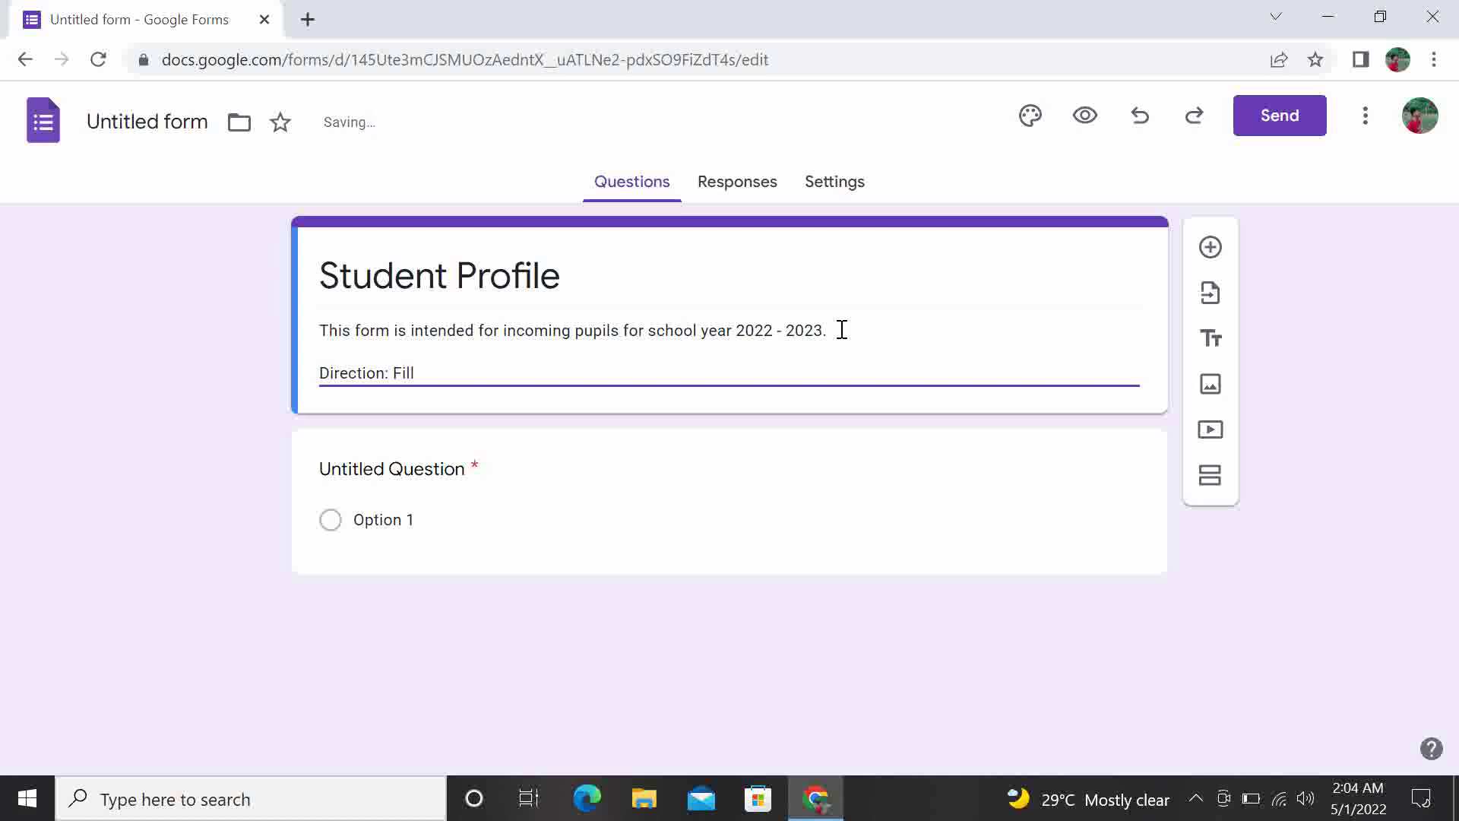
{"action": "type", "text": " in all the required questions"}
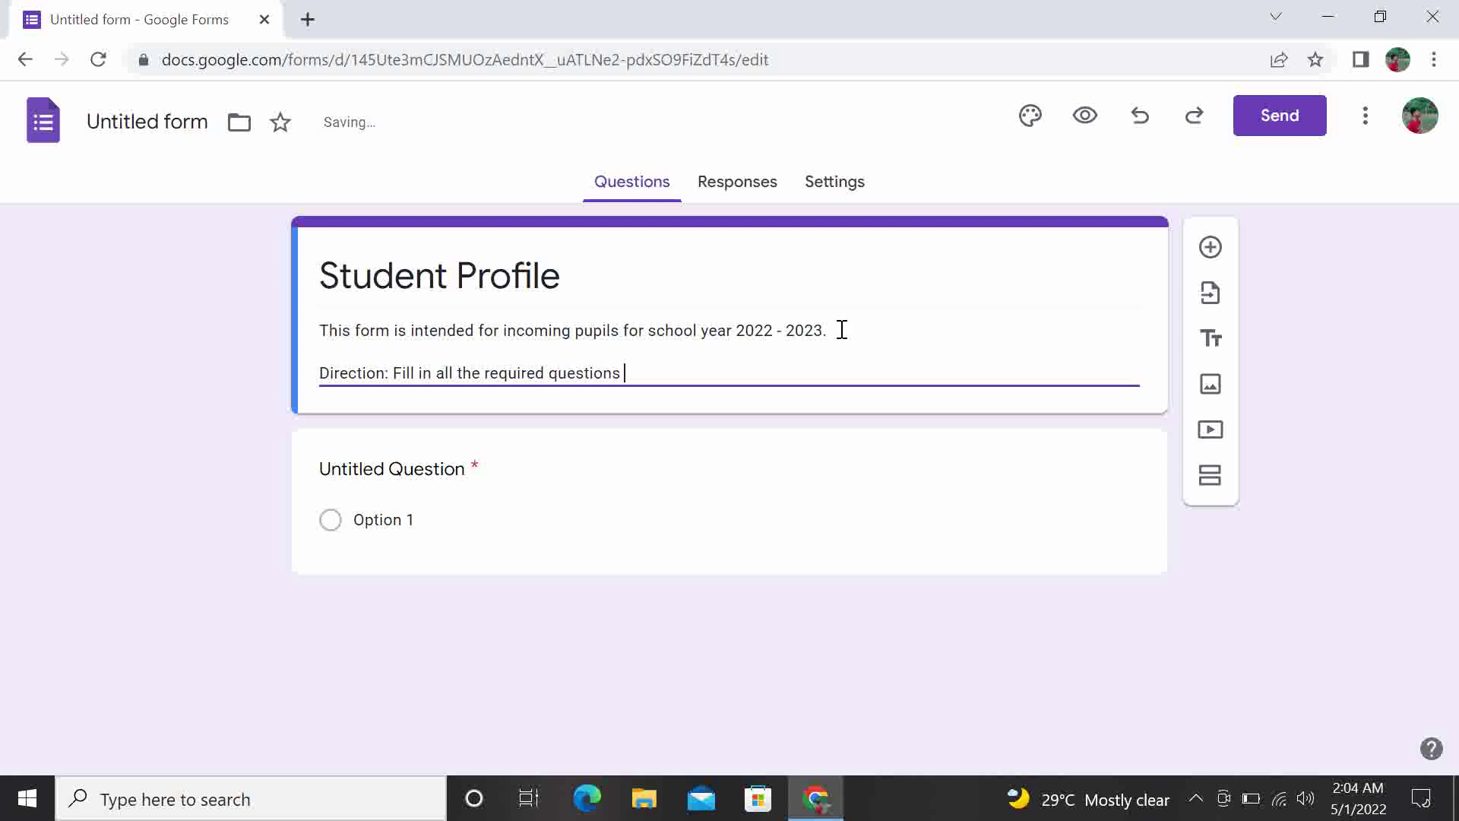
{"action": "type", "text": " on this "}
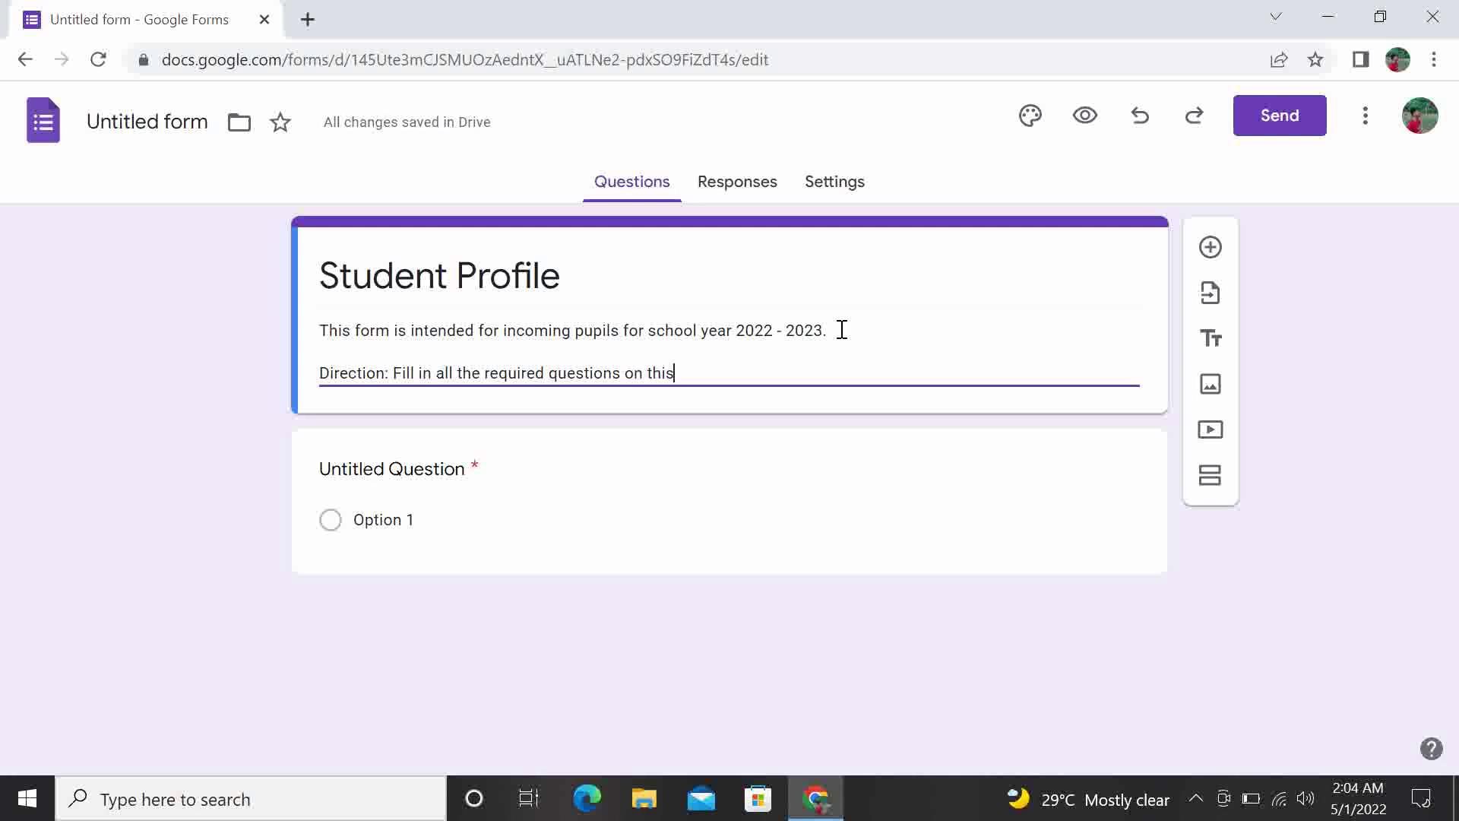
{"action": "type", "text": "form."}
Title the first question 'Pupil's Name' followed by an example full name in brackets
{"action": "left_click", "coordinate": [447, 468]}
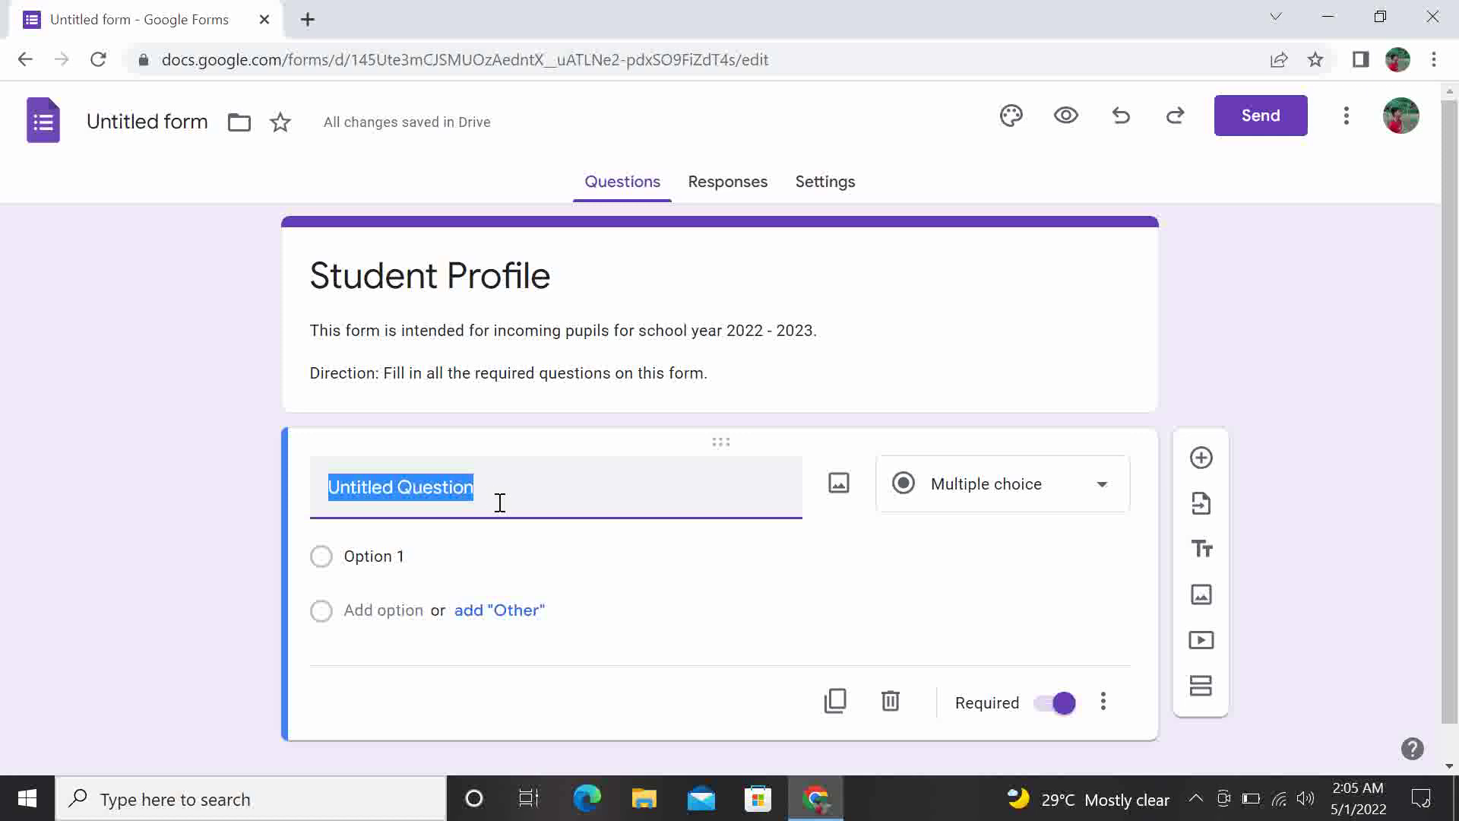
{"action": "key", "text": "BackSpace"}
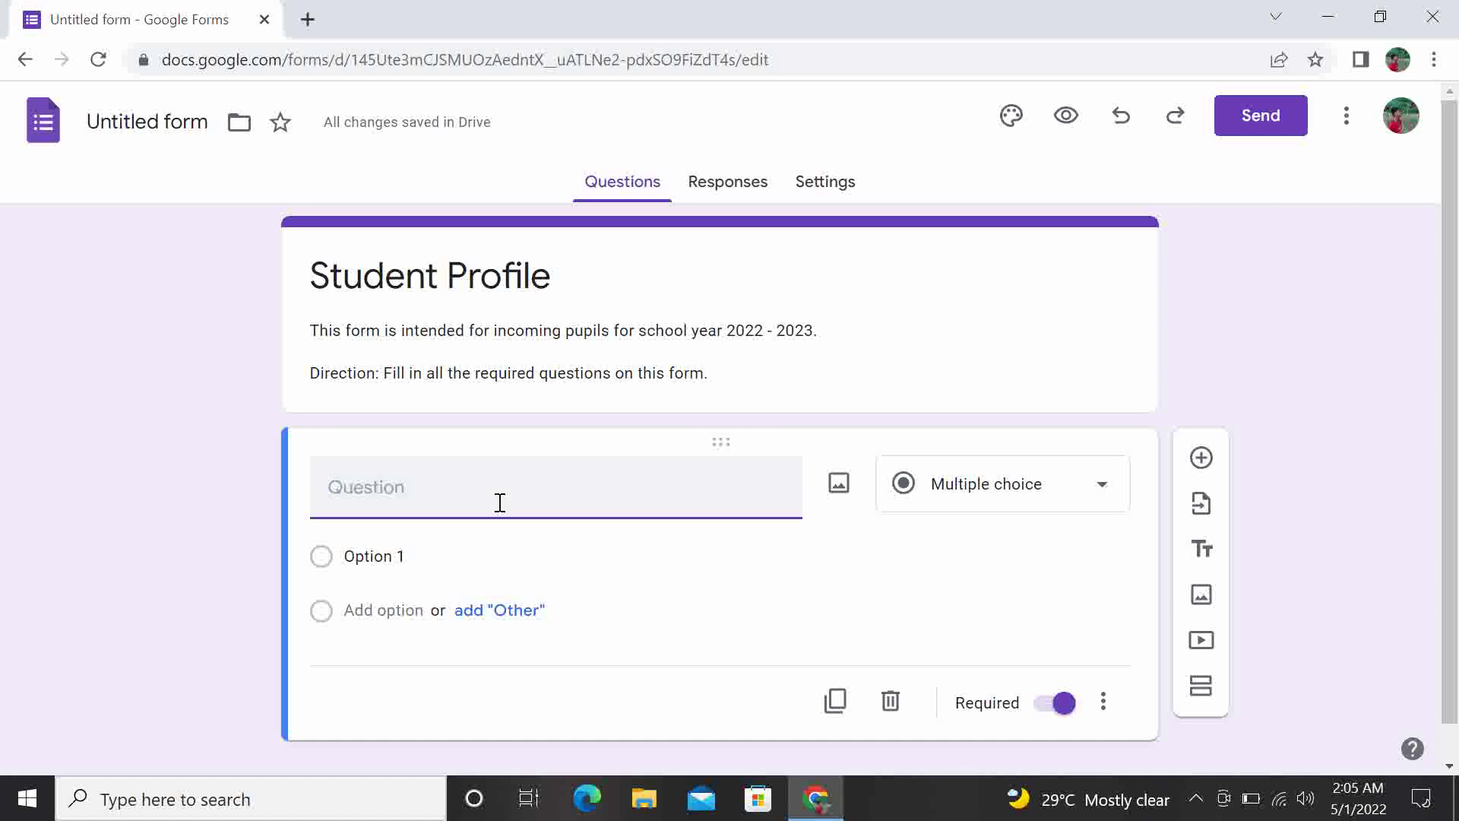
{"action": "type", "text": "Pupil's Name"}
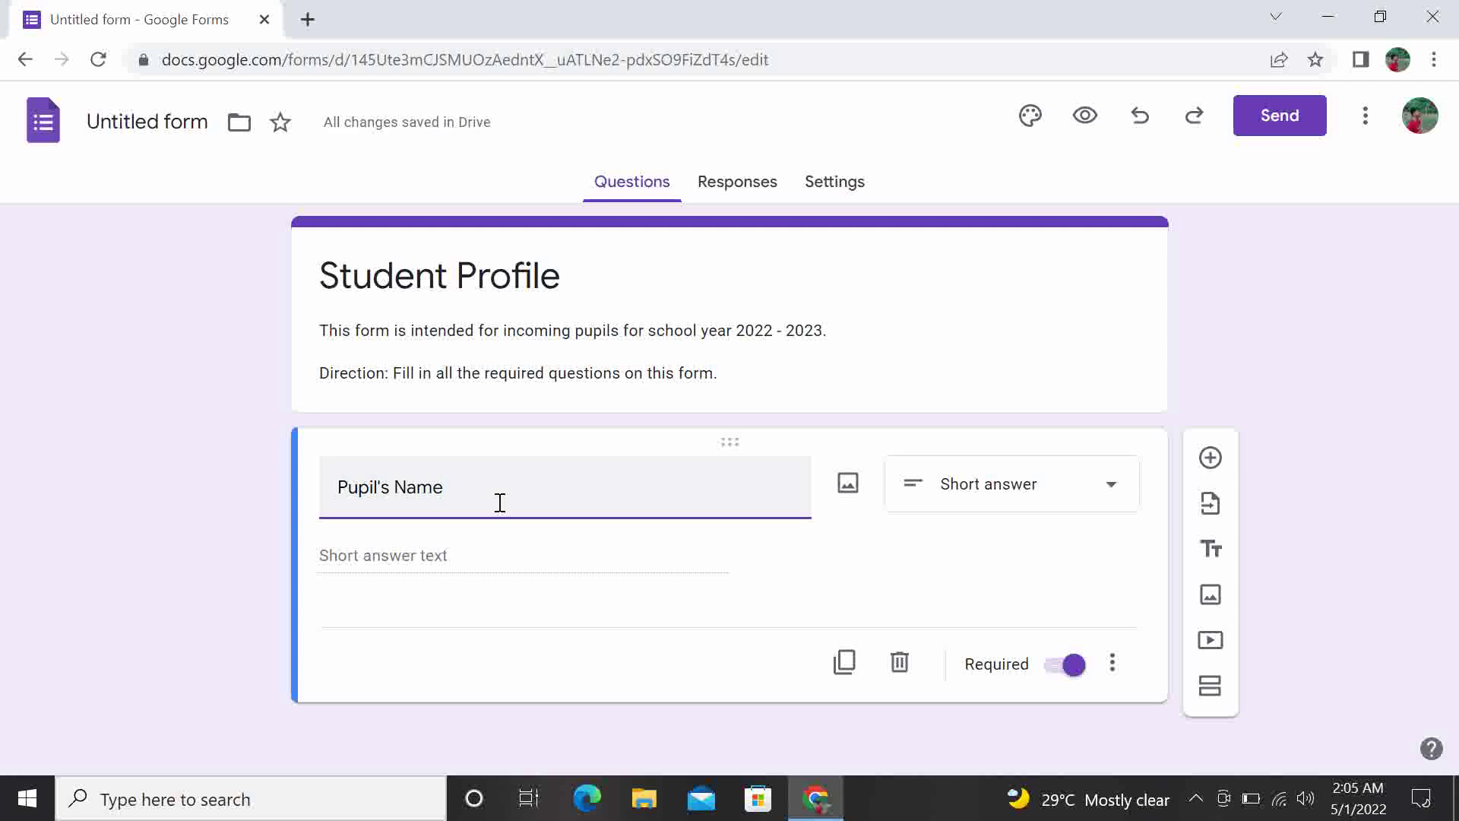
{"action": "type", "text": " ("}
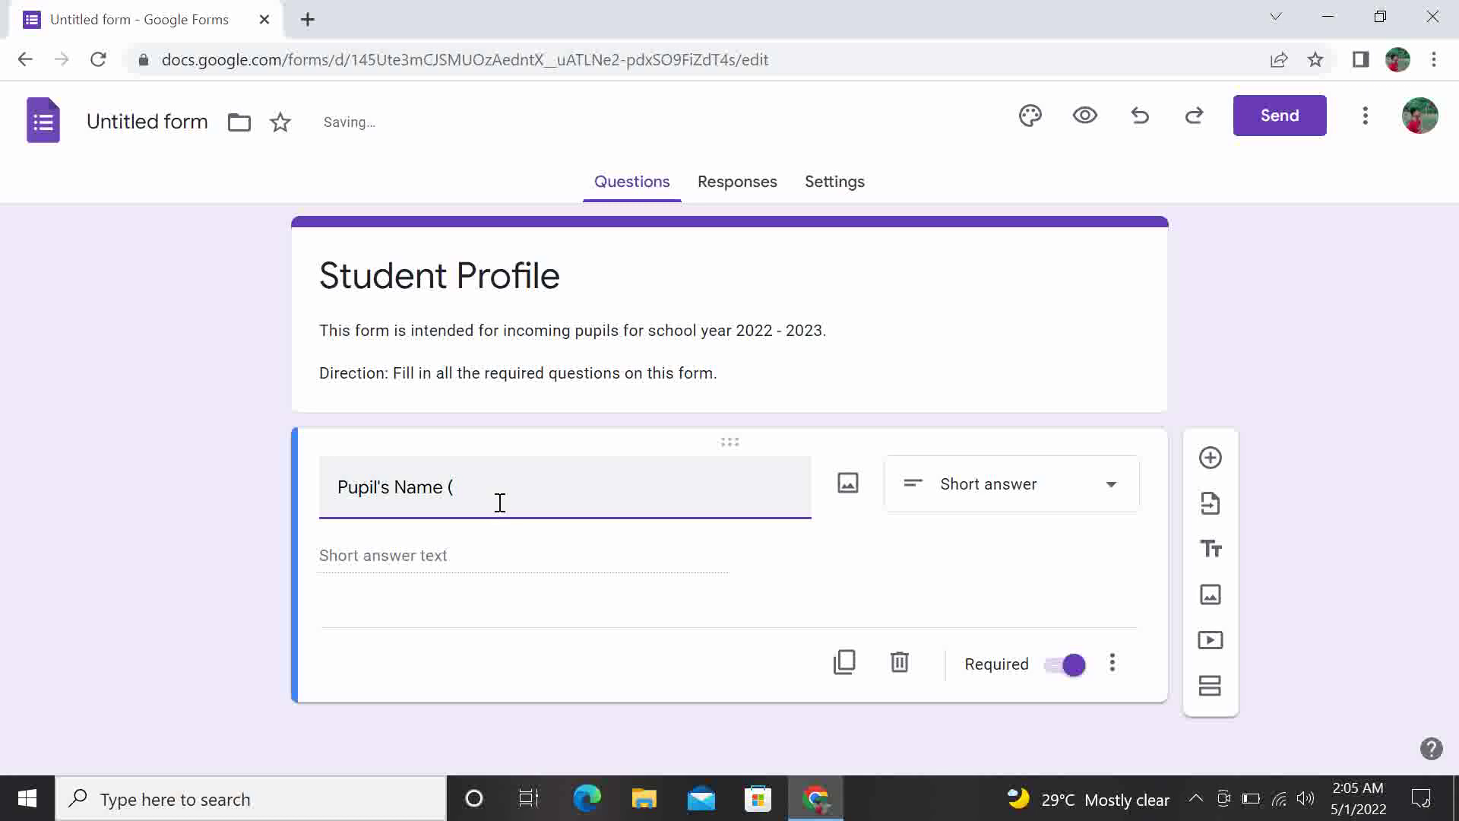
{"action": "type", "text": " Ja"}
{"action": "key", "text": "BackSpace"}
{"action": "type", "text": "uan "}
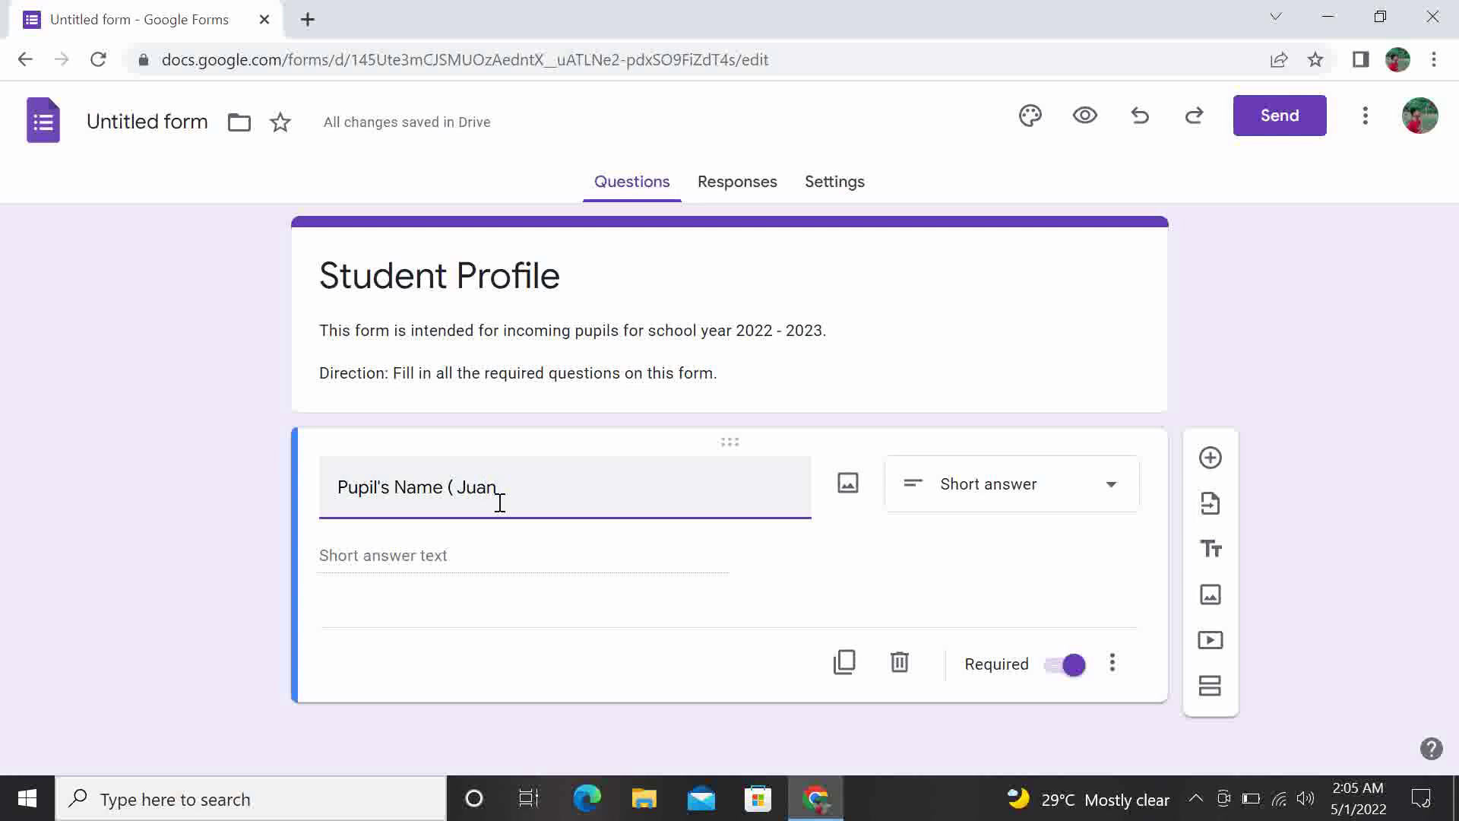
{"action": "type", "text": "B. "}
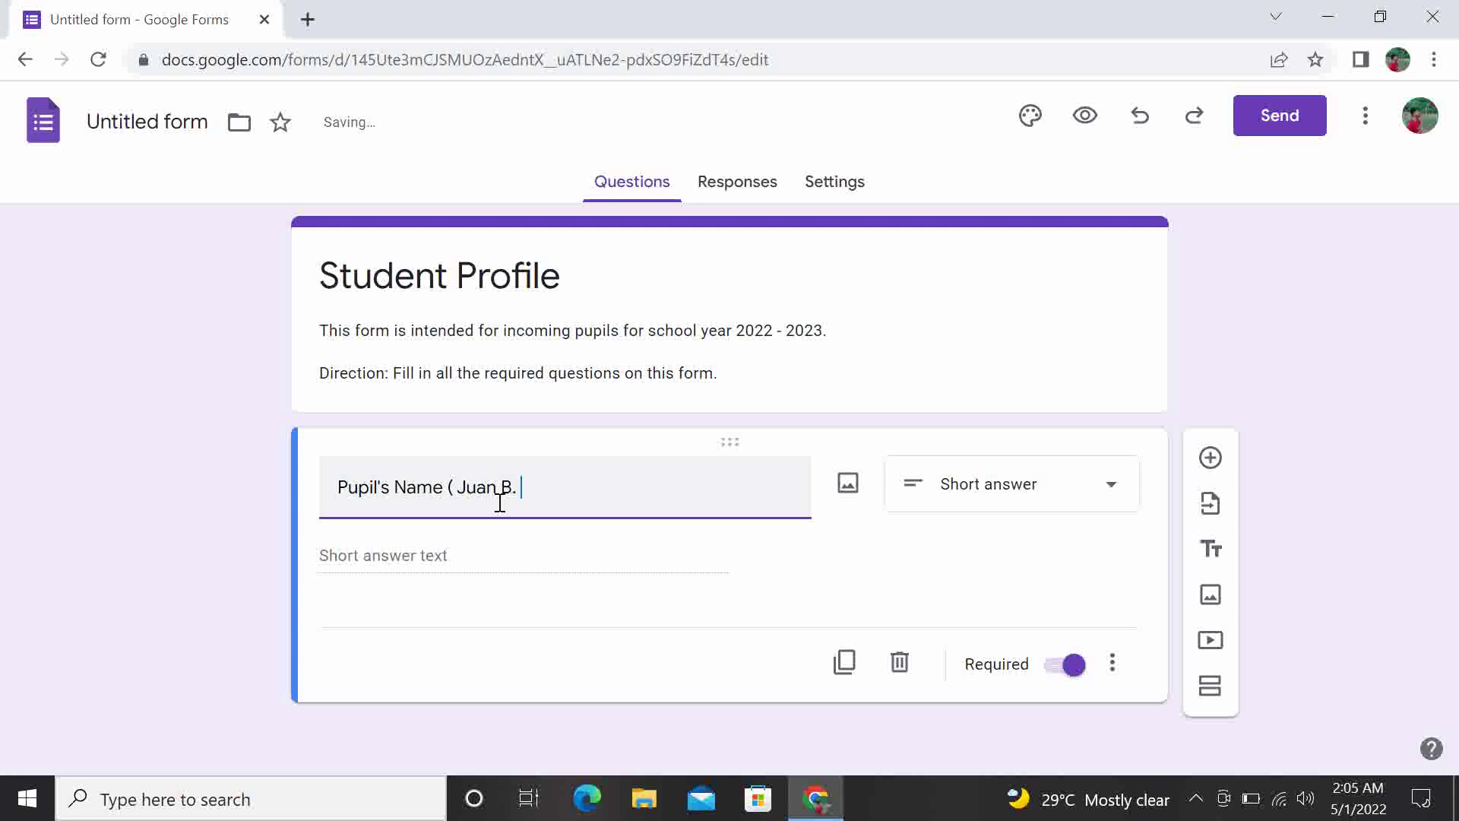
{"action": "type", "text": "Dela Cruz)"}
{"action": "left_click", "coordinate": [603, 486]}
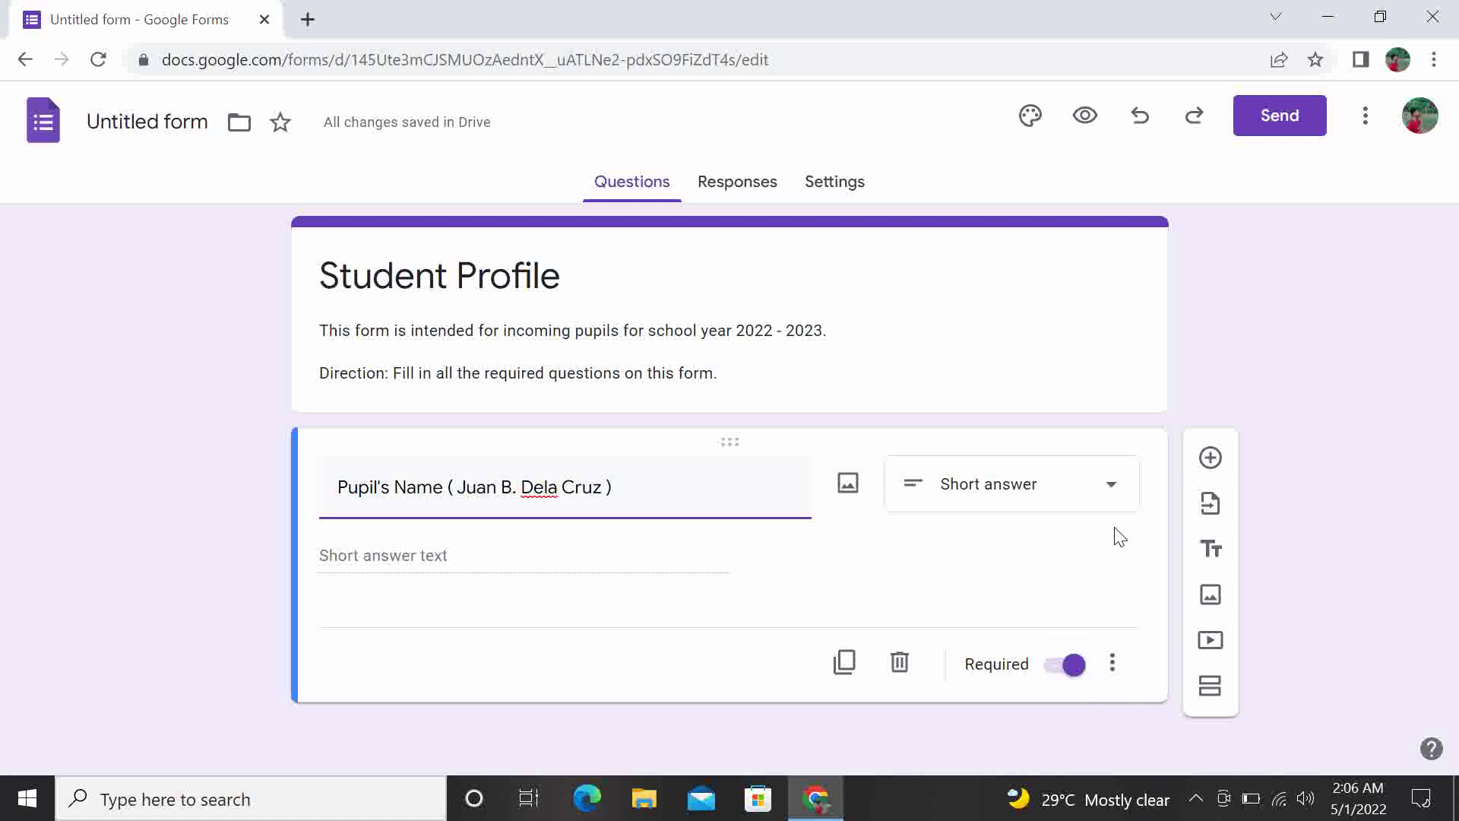
{"action": "left_click", "coordinate": [1110, 495]}
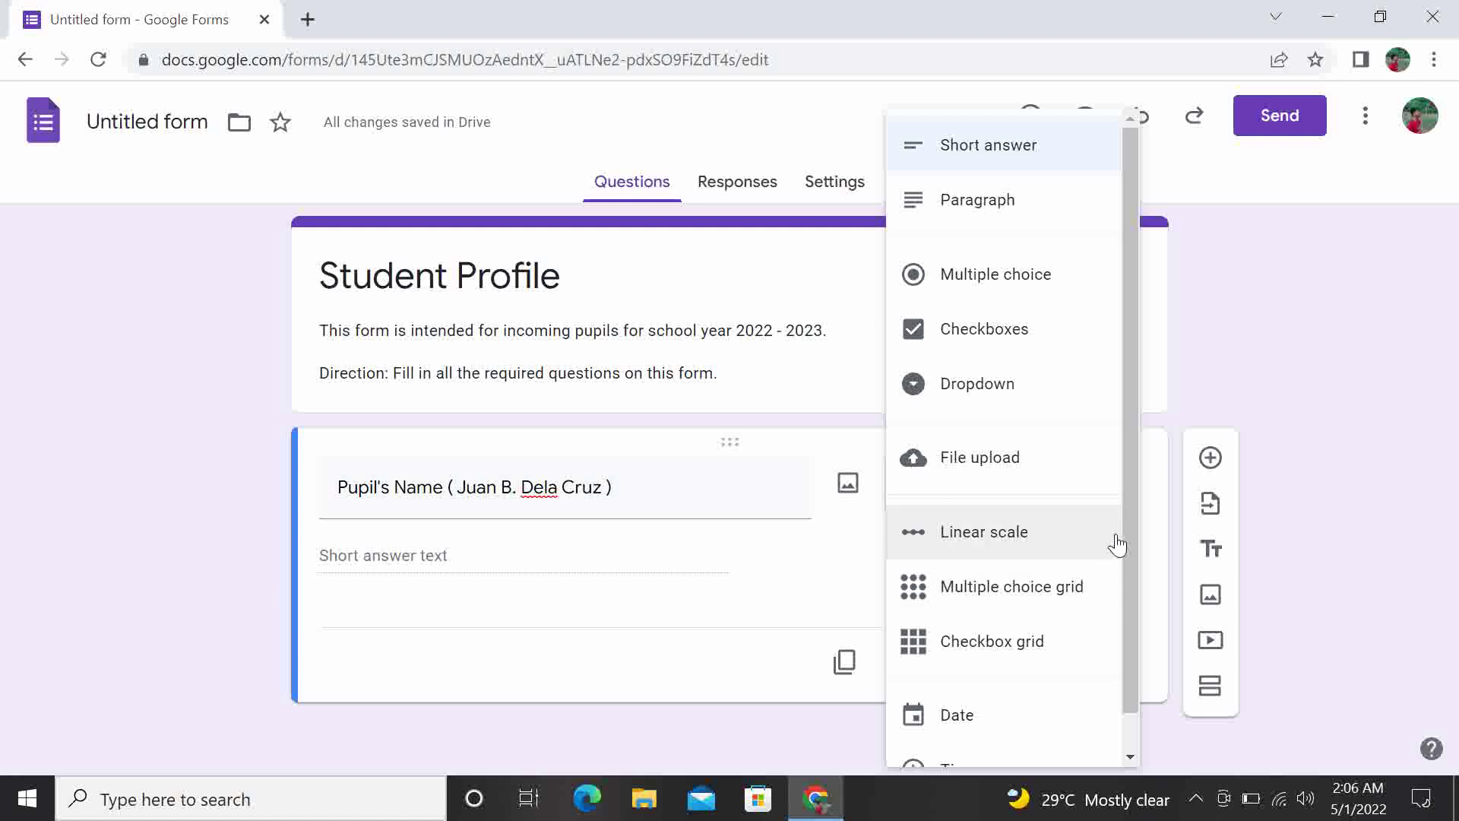
{"action": "left_click_drag", "start_coordinate": [1126, 540], "coordinate": [1128, 592]}
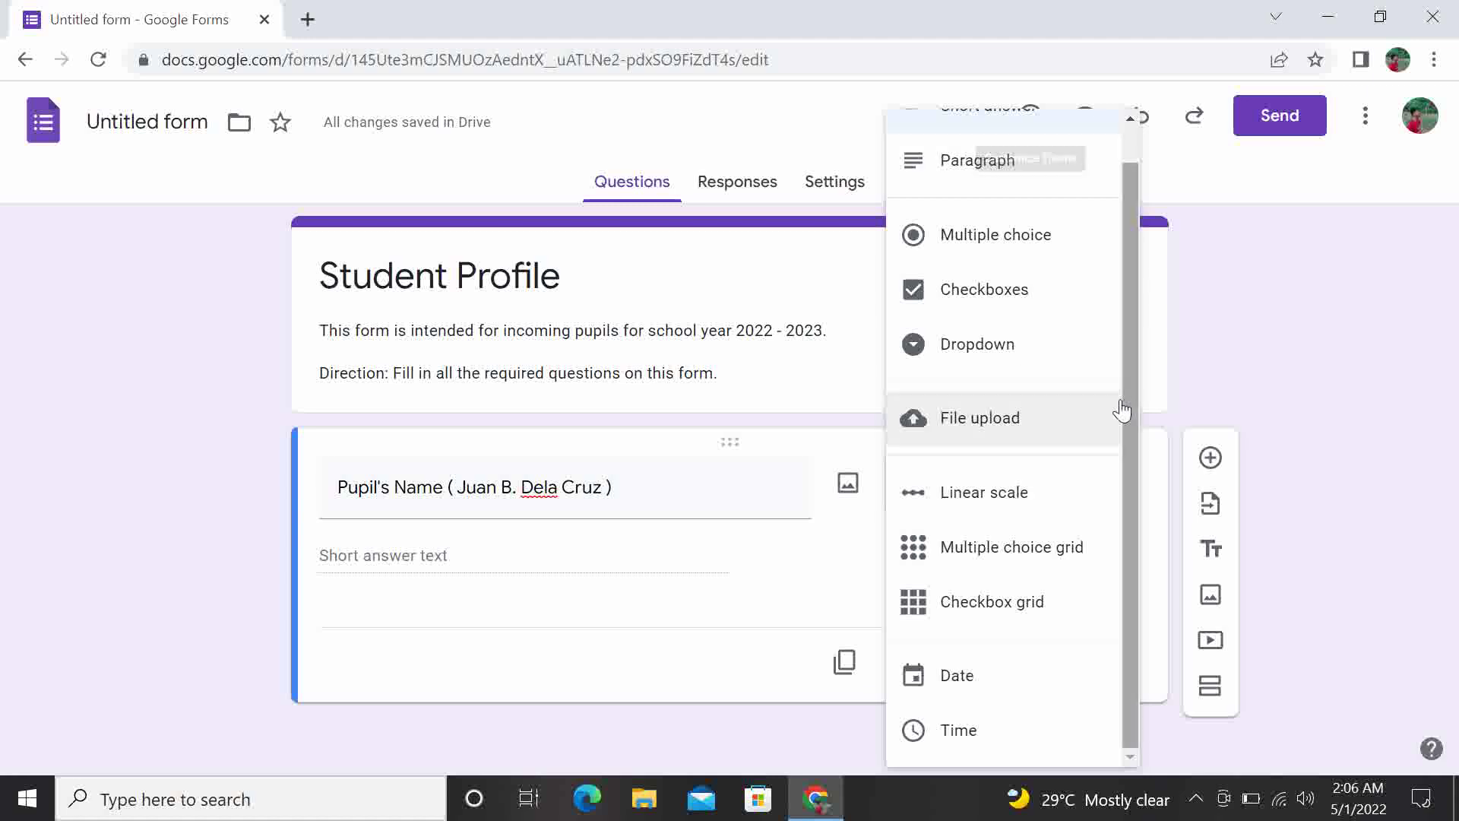
{"action": "left_click_drag", "start_coordinate": [1131, 395], "coordinate": [1137, 324]}
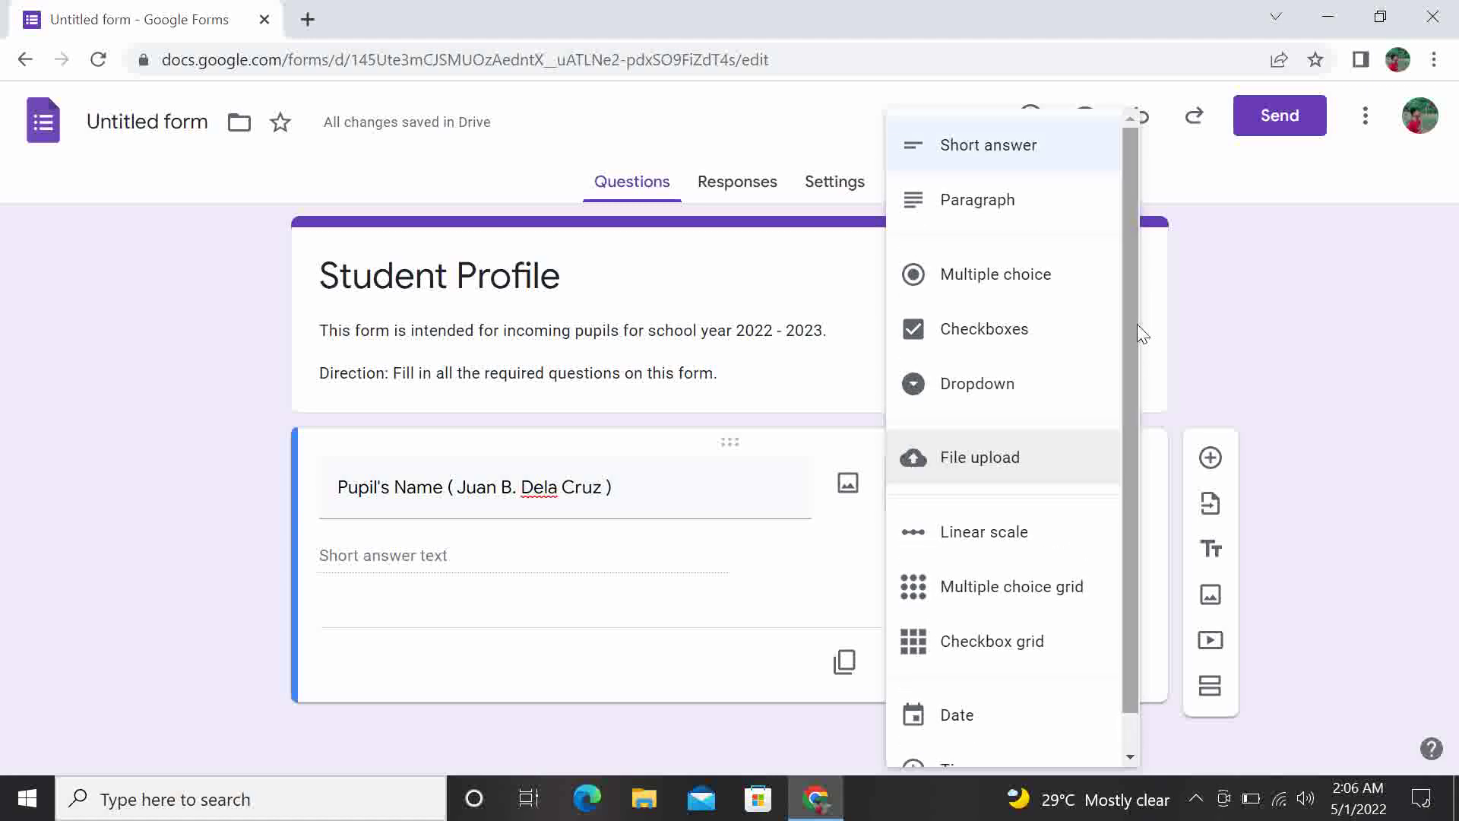
{"action": "left_click", "coordinate": [1275, 275]}
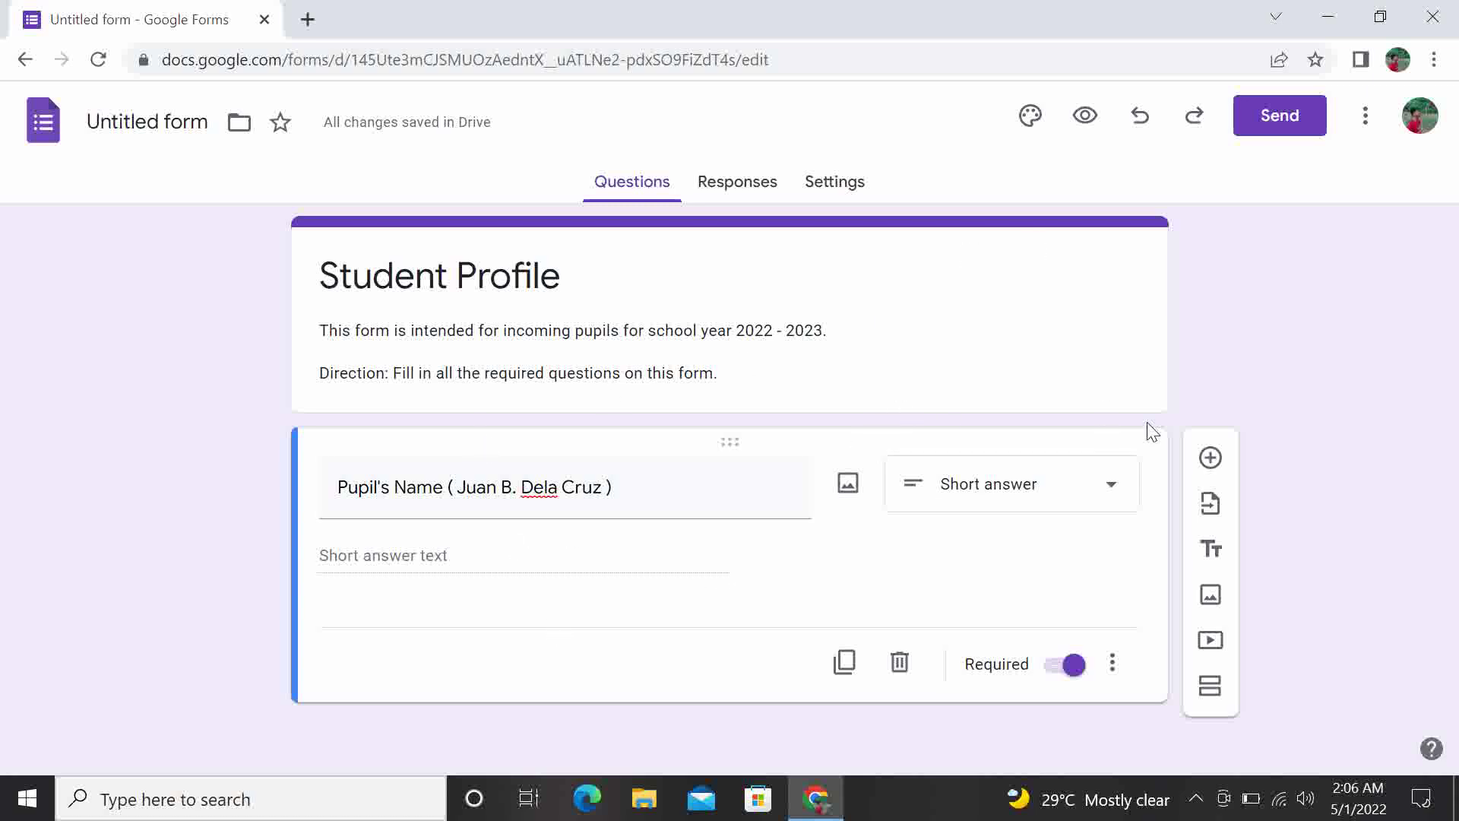
Add a new question titled 'Birth Date', which Forms sets to a Date answer
{"action": "left_click", "coordinate": [1209, 467]}
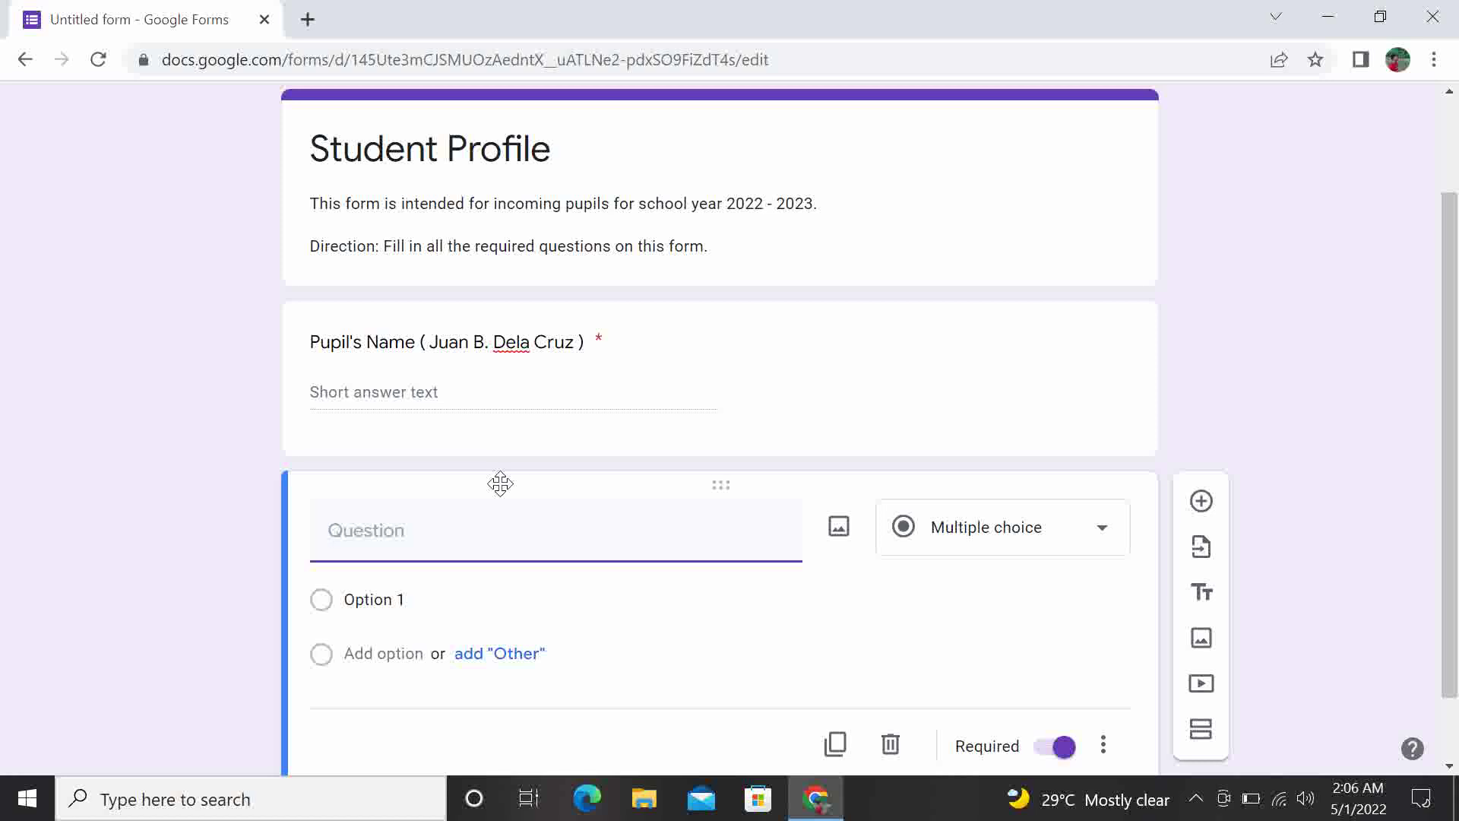
{"action": "type", "text": "Birth Dat"}
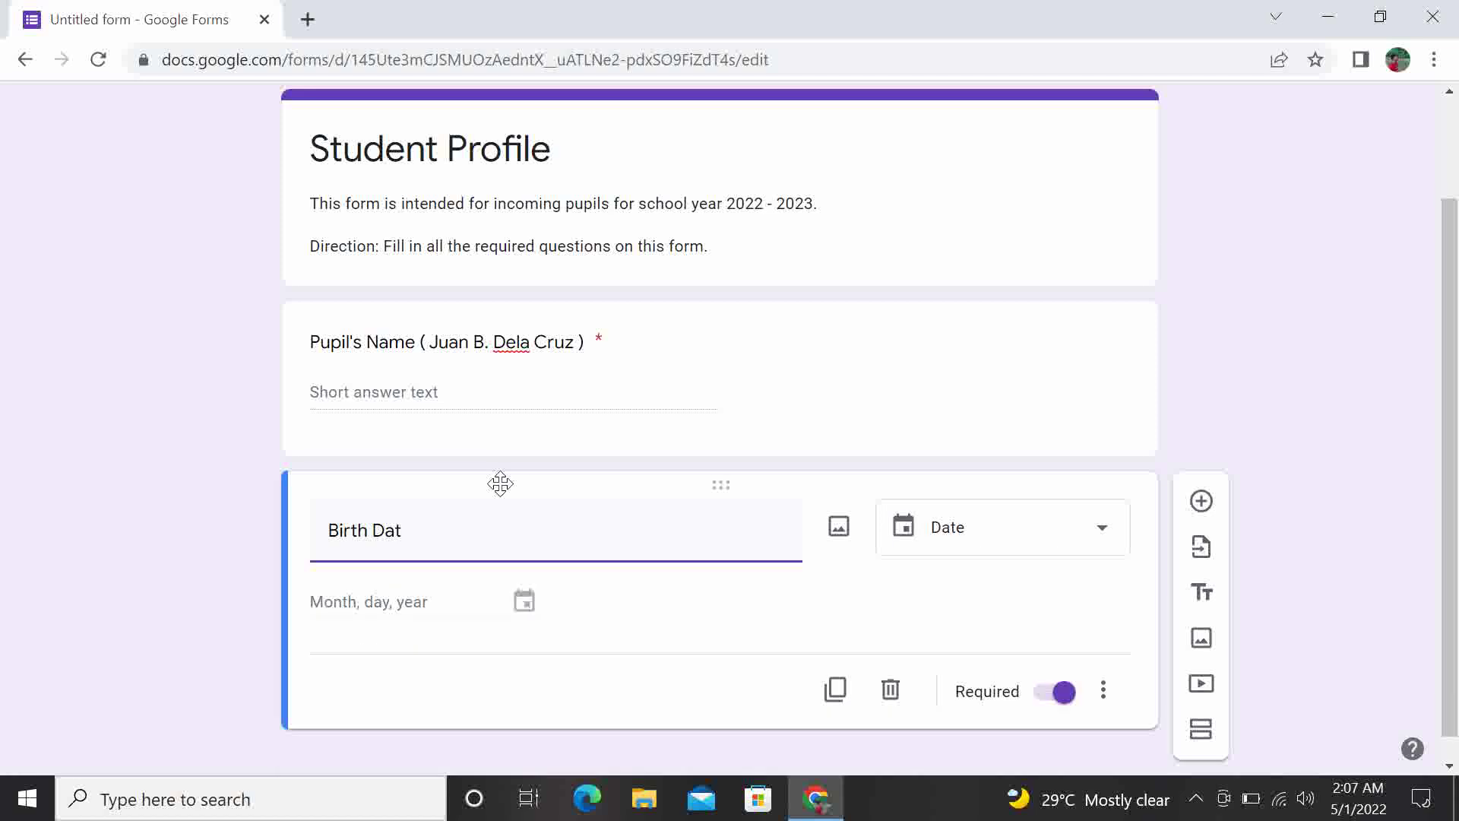
{"action": "type", "text": "e"}
{"action": "left_click", "coordinate": [537, 619]}
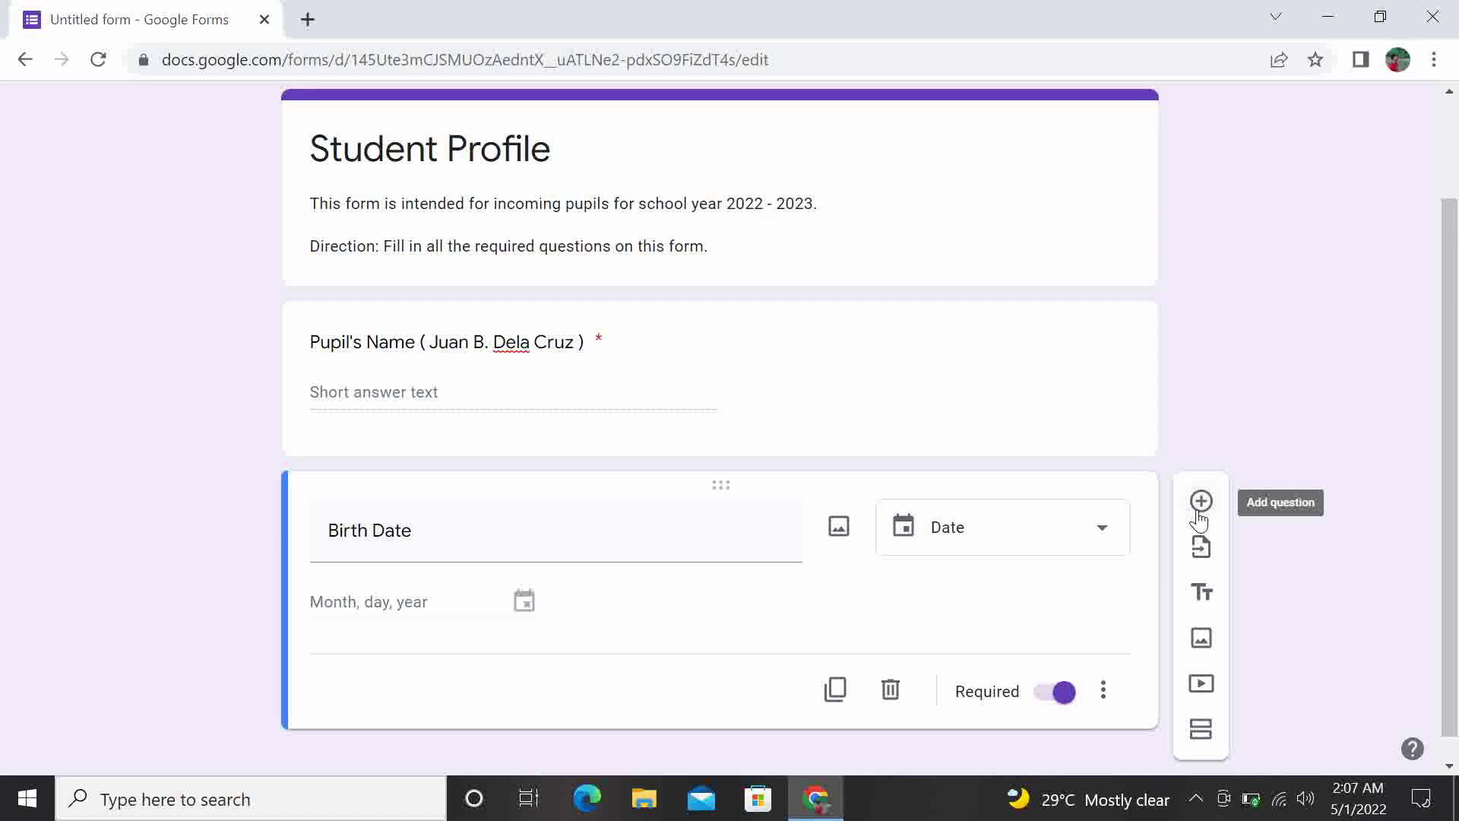
Add a short-answer question titled 'Birth Place' below Birth Date
{"action": "left_click", "coordinate": [1200, 502]}
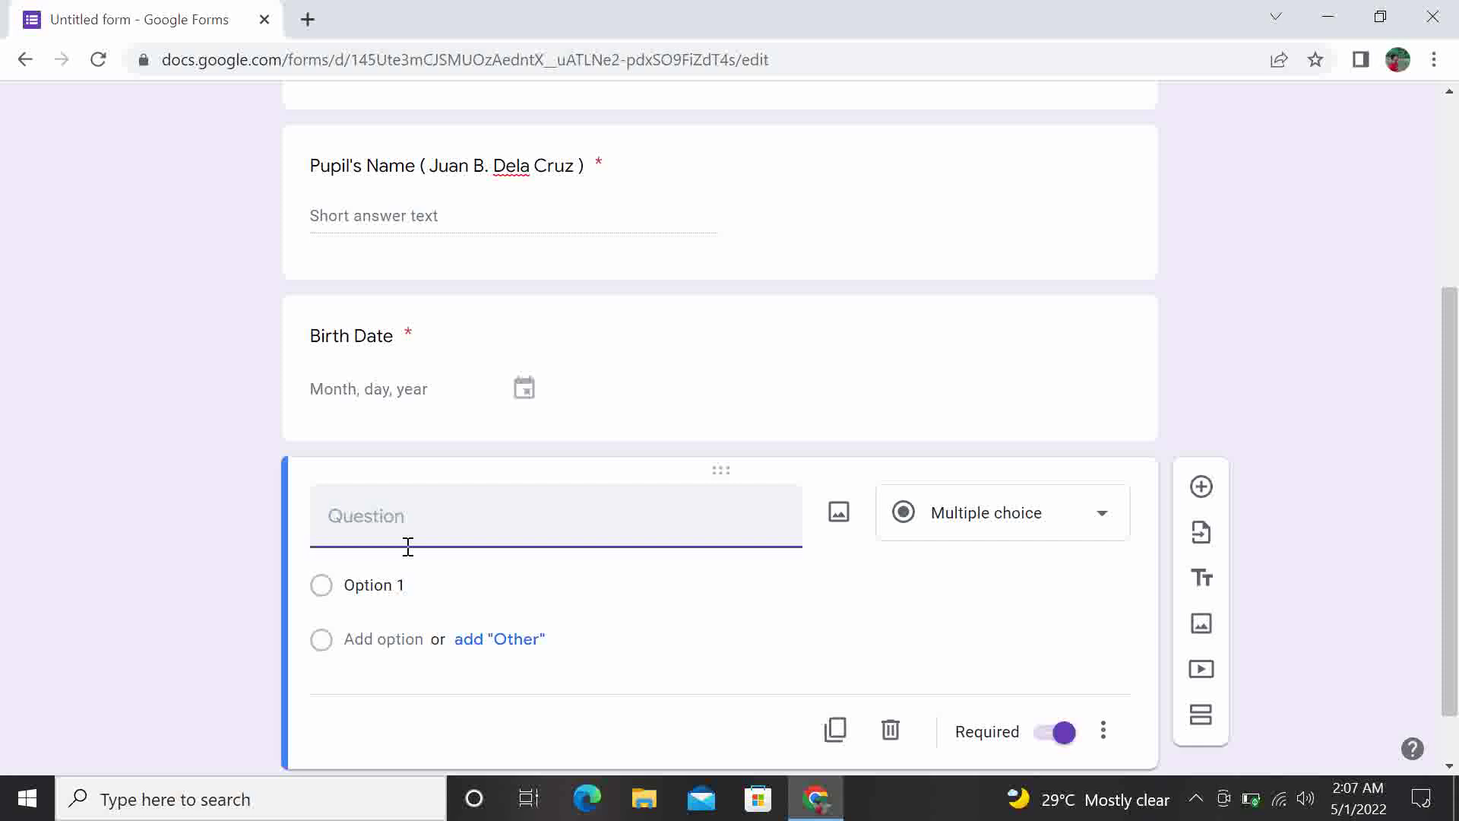
{"action": "type", "text": "Birth Place"}
{"action": "left_click", "coordinate": [955, 661]}
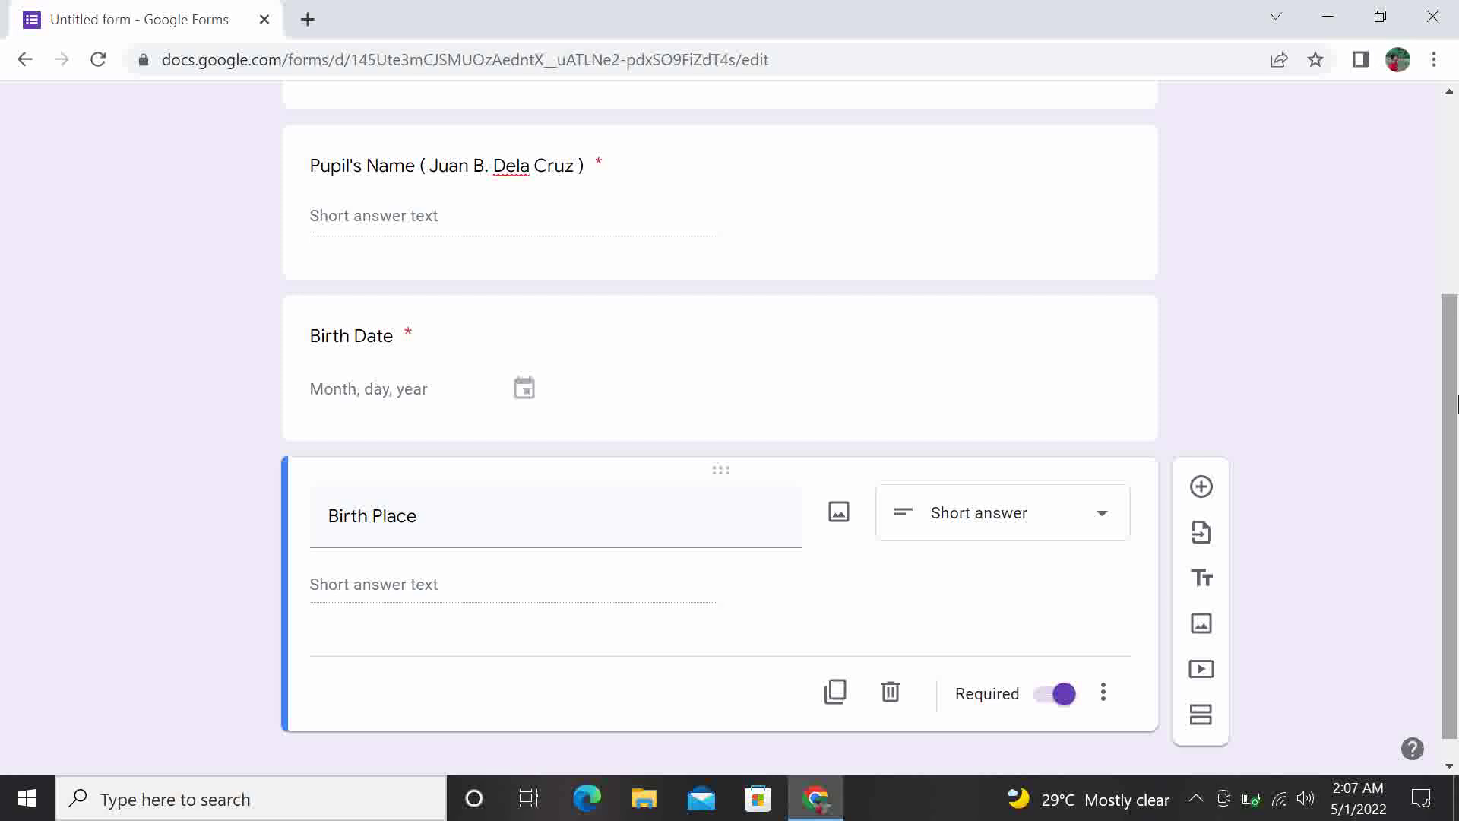
{"action": "left_click_drag", "start_coordinate": [1457, 400], "coordinate": [1457, 446]}
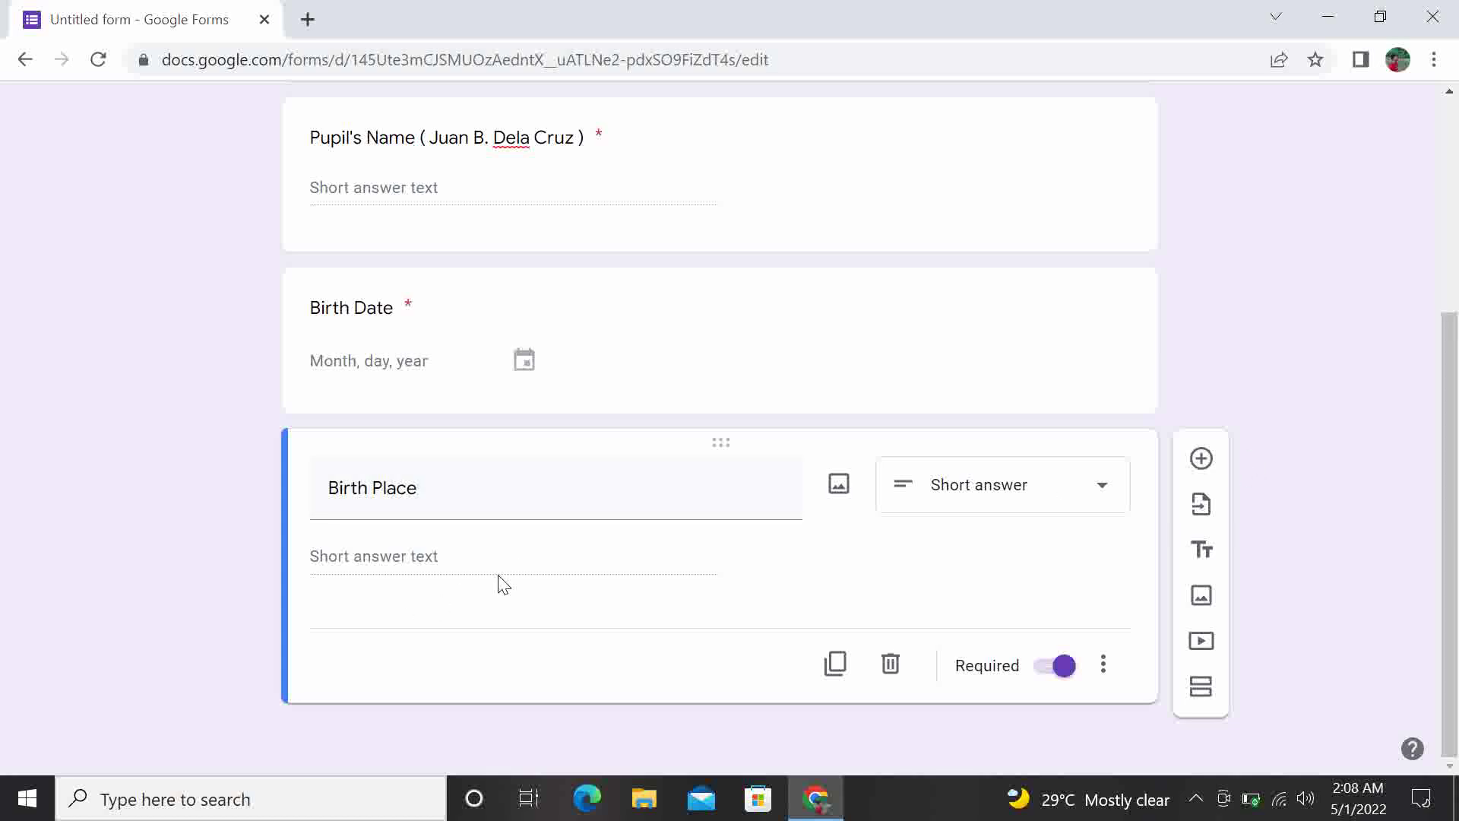
Add a 'Complete Present Address' question with an example street address in brackets
{"action": "left_click", "coordinate": [1200, 458]}
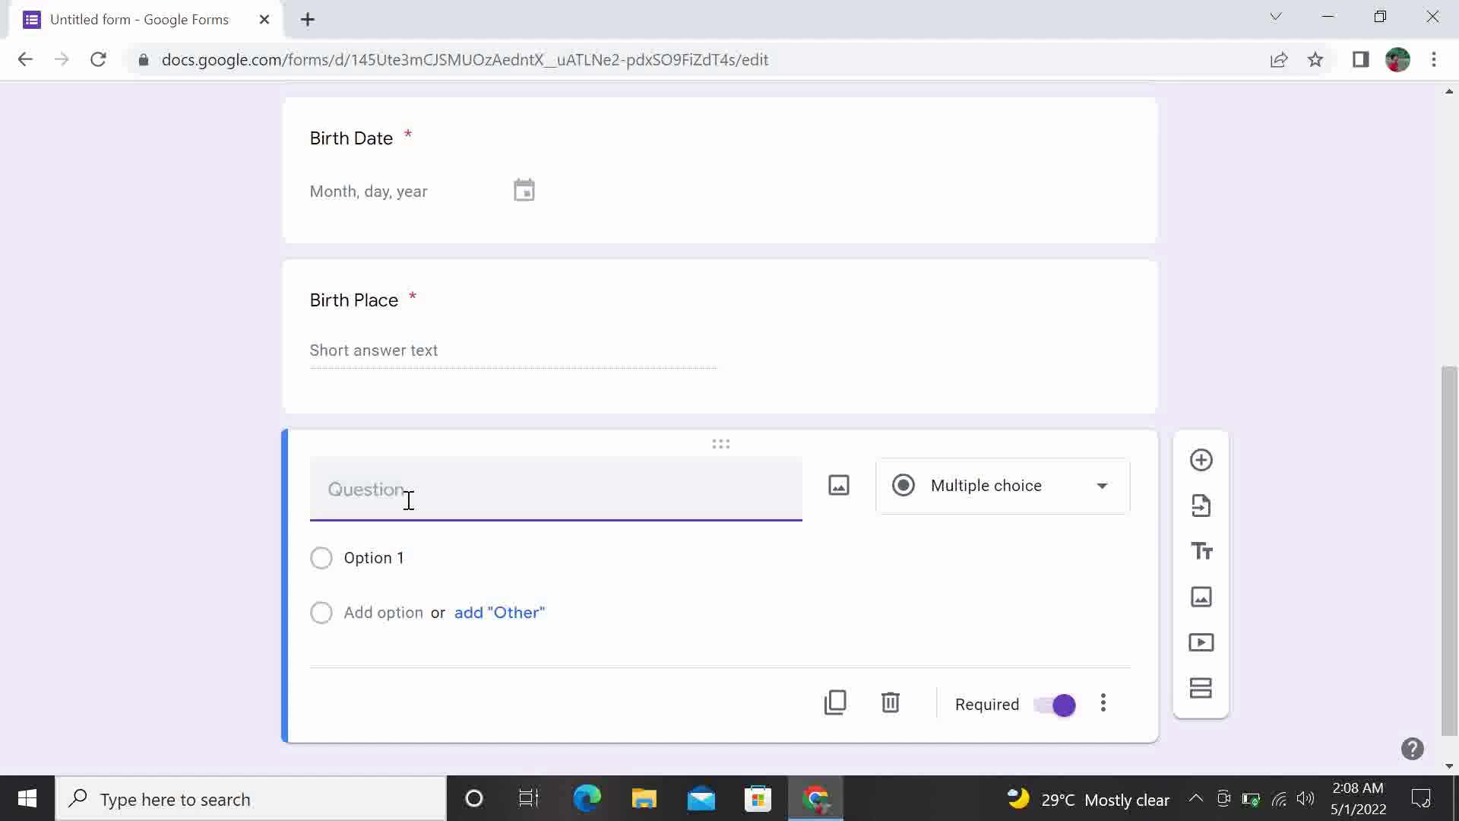
{"action": "type", "text": "Complete Present Address"}
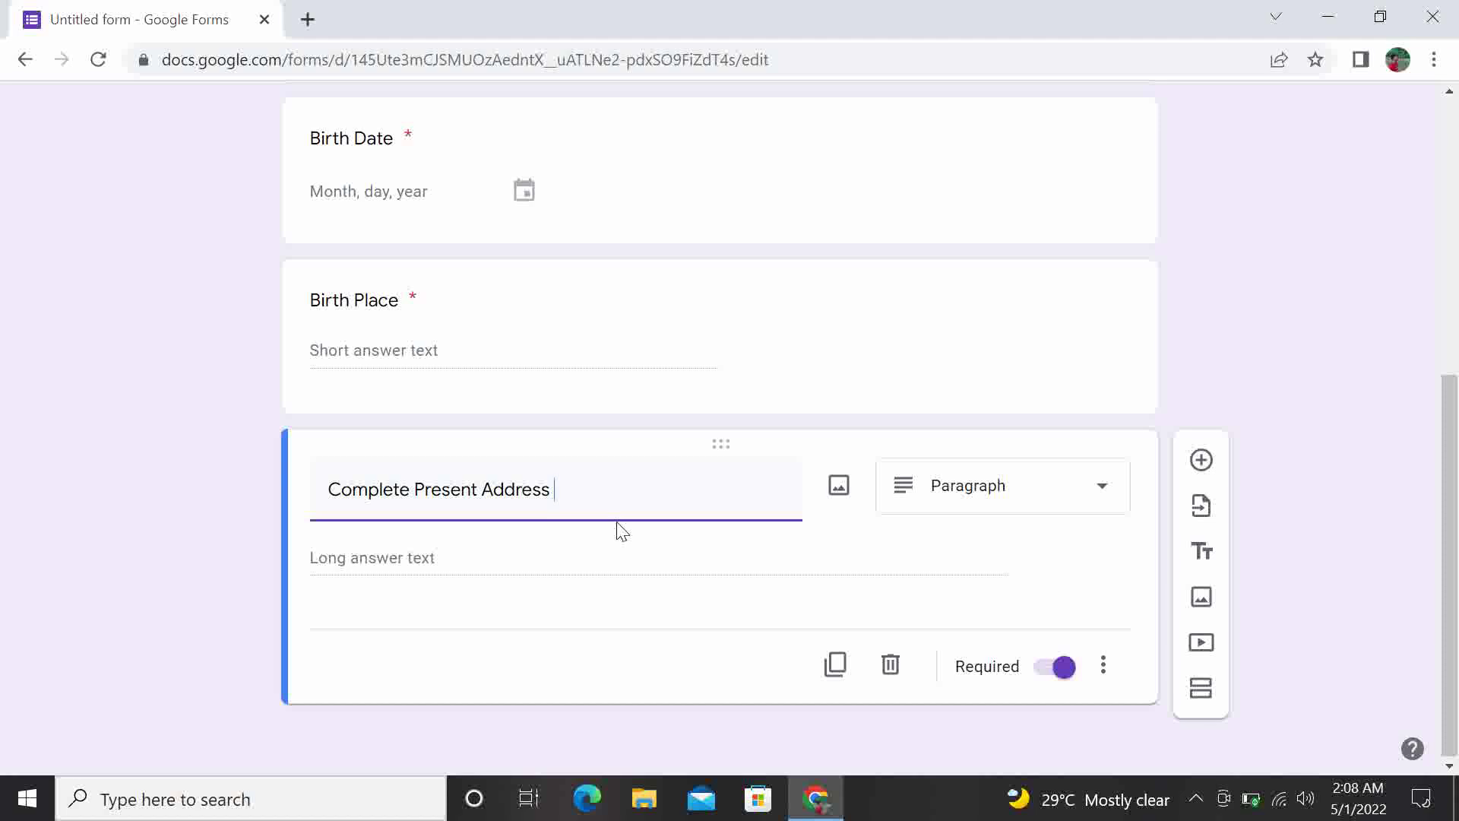
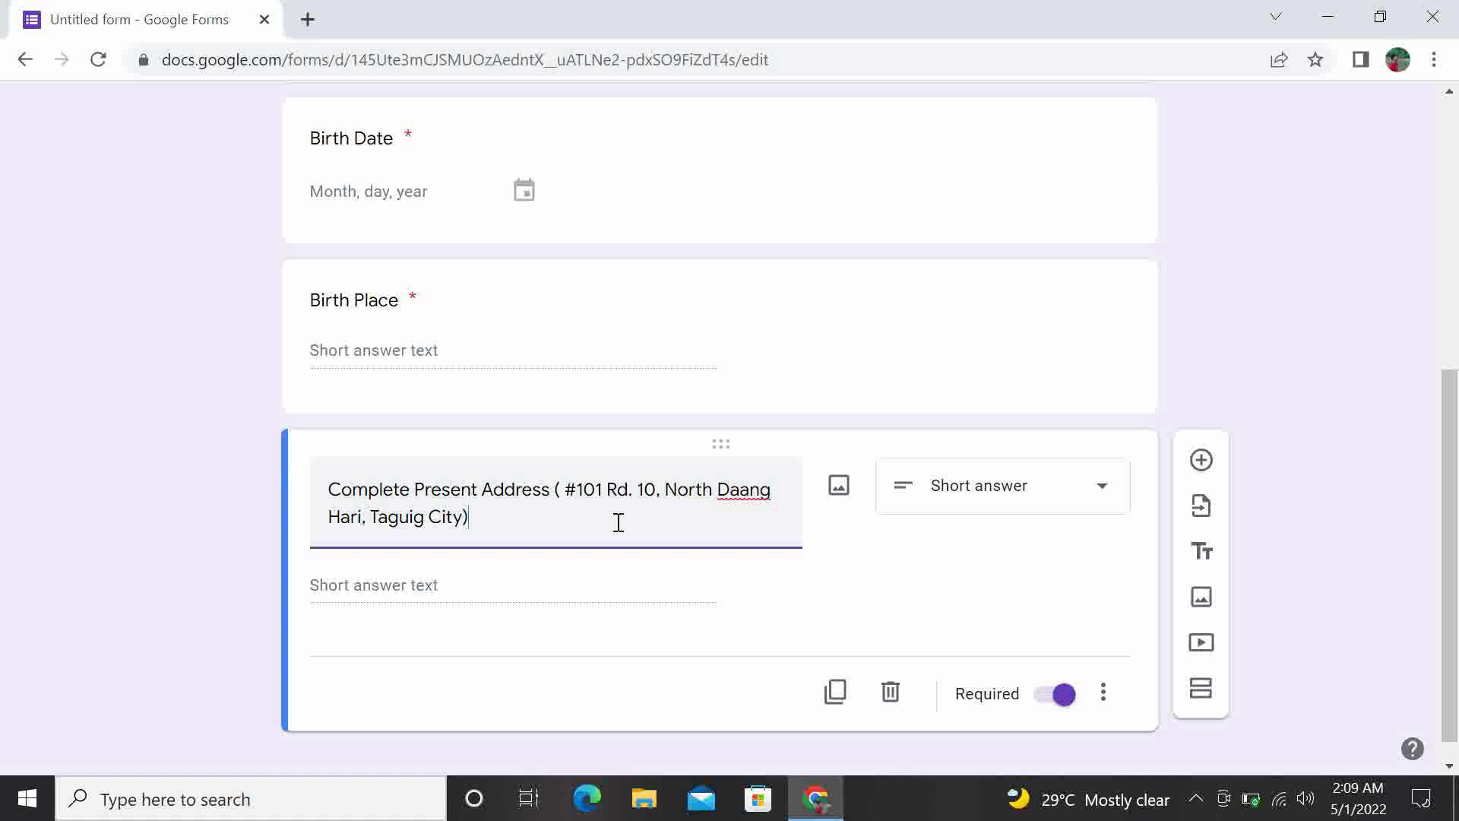
{"action": "left_click", "coordinate": [563, 493]}
{"action": "left_click", "coordinate": [530, 546]}
Add a short-answer 'Mother's Name' question ending in a bracketed sample full name
{"action": "left_click", "coordinate": [1199, 461]}
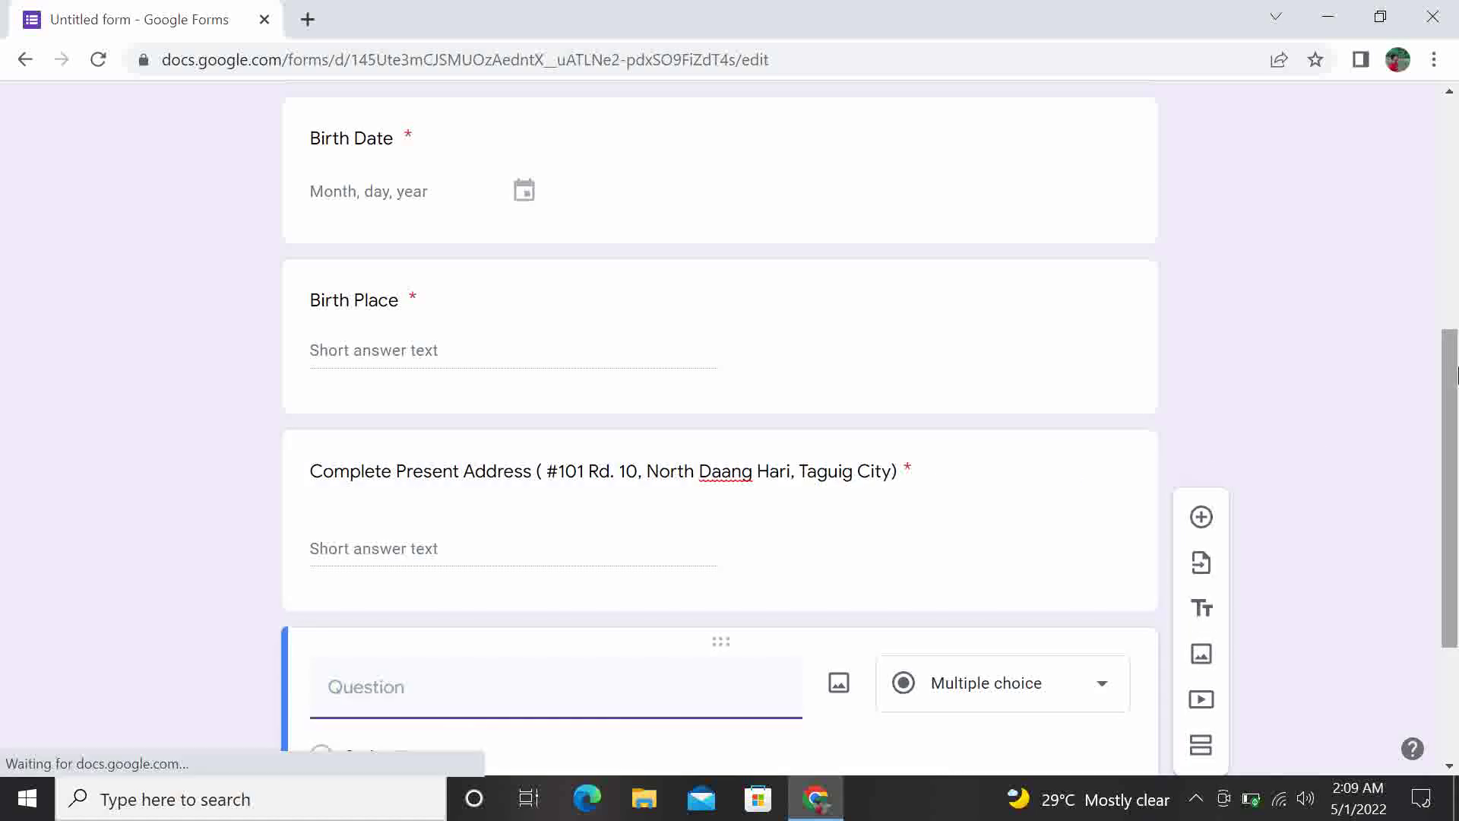
{"action": "left_click_drag", "start_coordinate": [1455, 372], "coordinate": [1455, 475]}
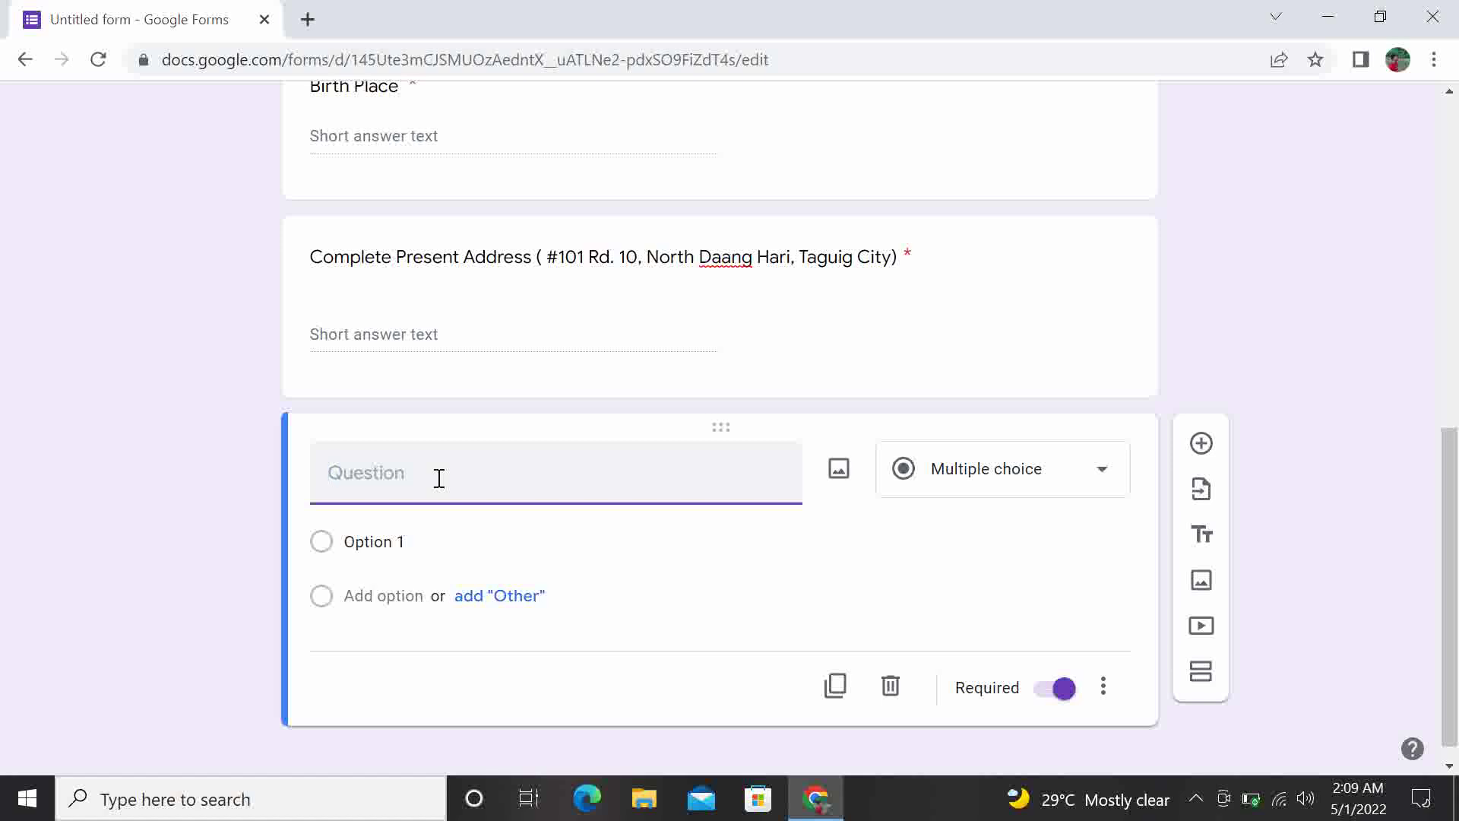
{"action": "type", "text": "Mother's"}
{"action": "key", "text": "BackSpace"}
{"action": "type", "text": "'s Name"}
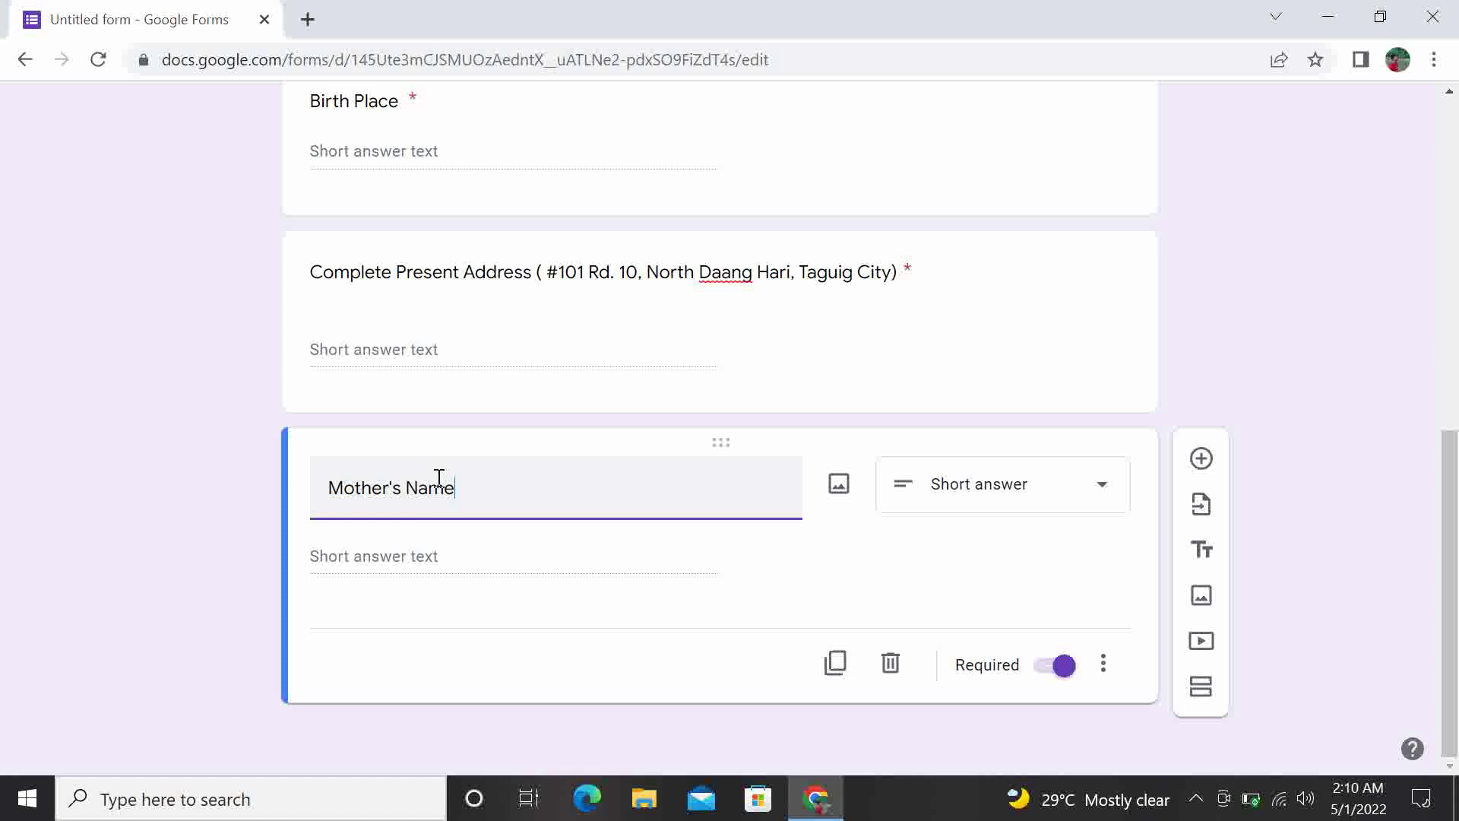
{"action": "type", "text": " ( Maria C."}
{"action": "type", "text": "Dela Cruz )"}
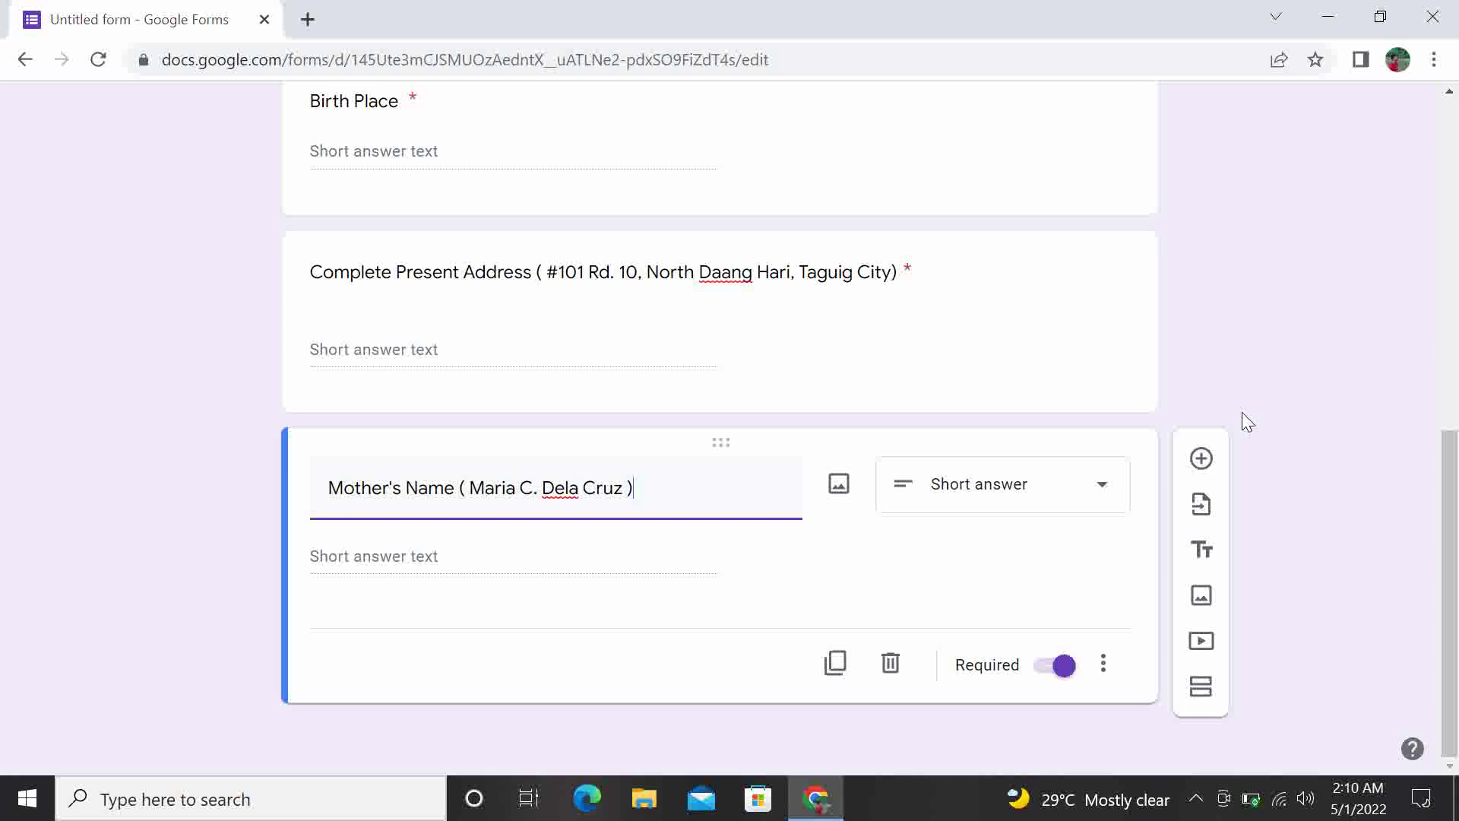
Title a new question 'Father's Name' with a bracketed sample full name, then add another question
{"action": "left_click", "coordinate": [1202, 458]}
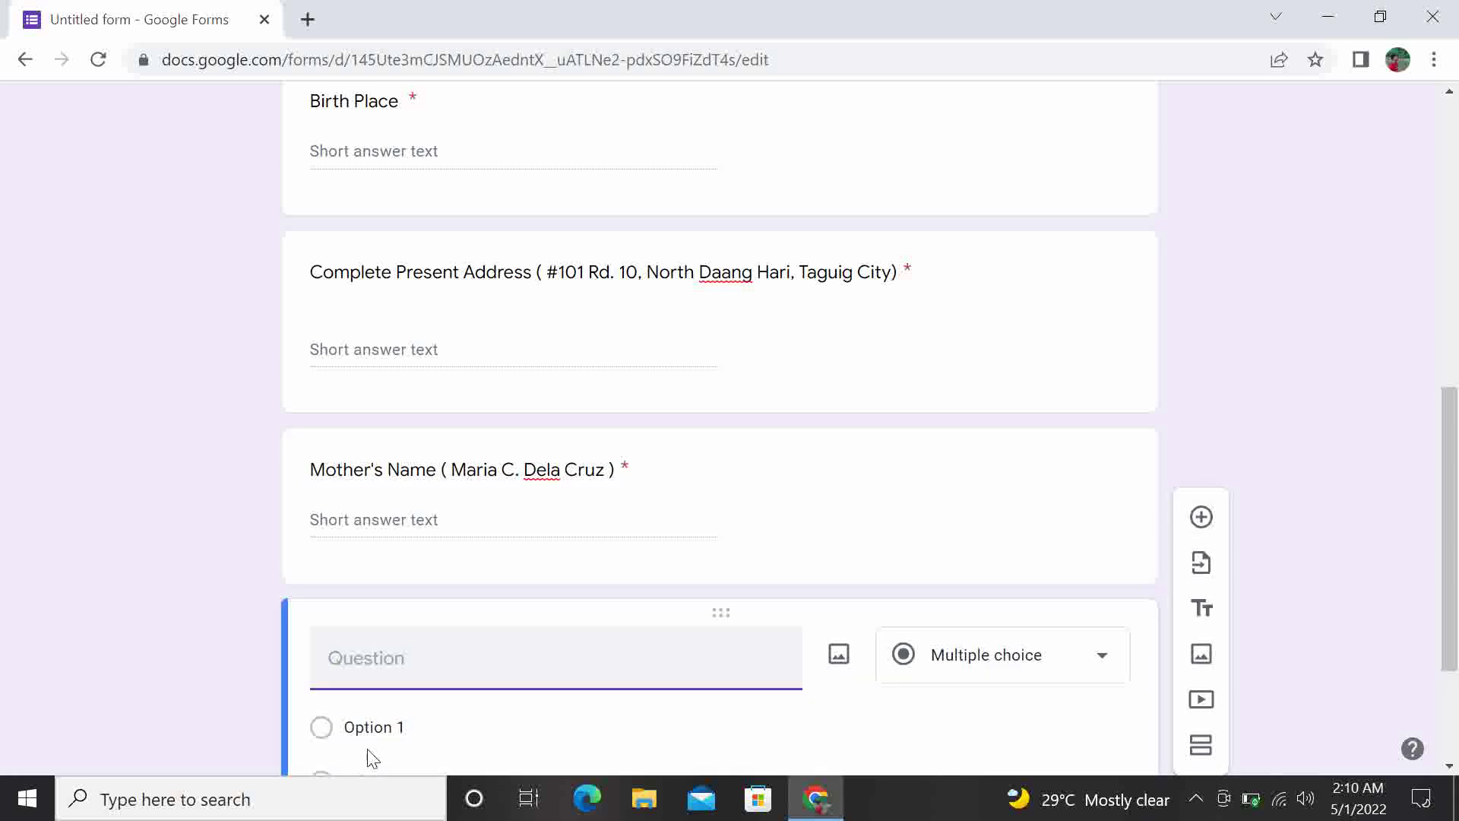
{"action": "type", "text": "Fathers"}
{"action": "key", "text": "BackSpace"}
{"action": "type", "text": "'s Name"}
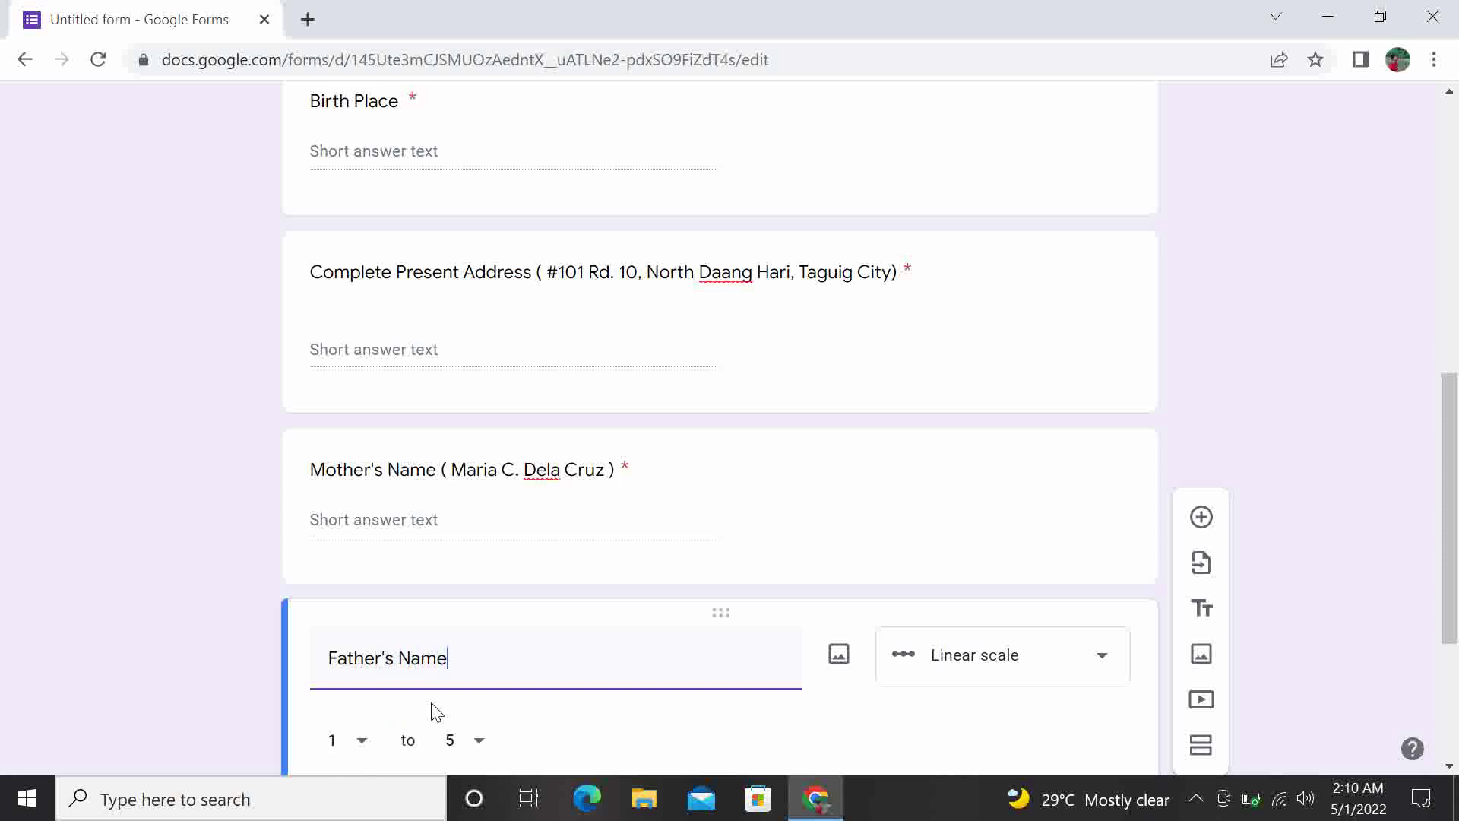
{"action": "type", "text": " ("}
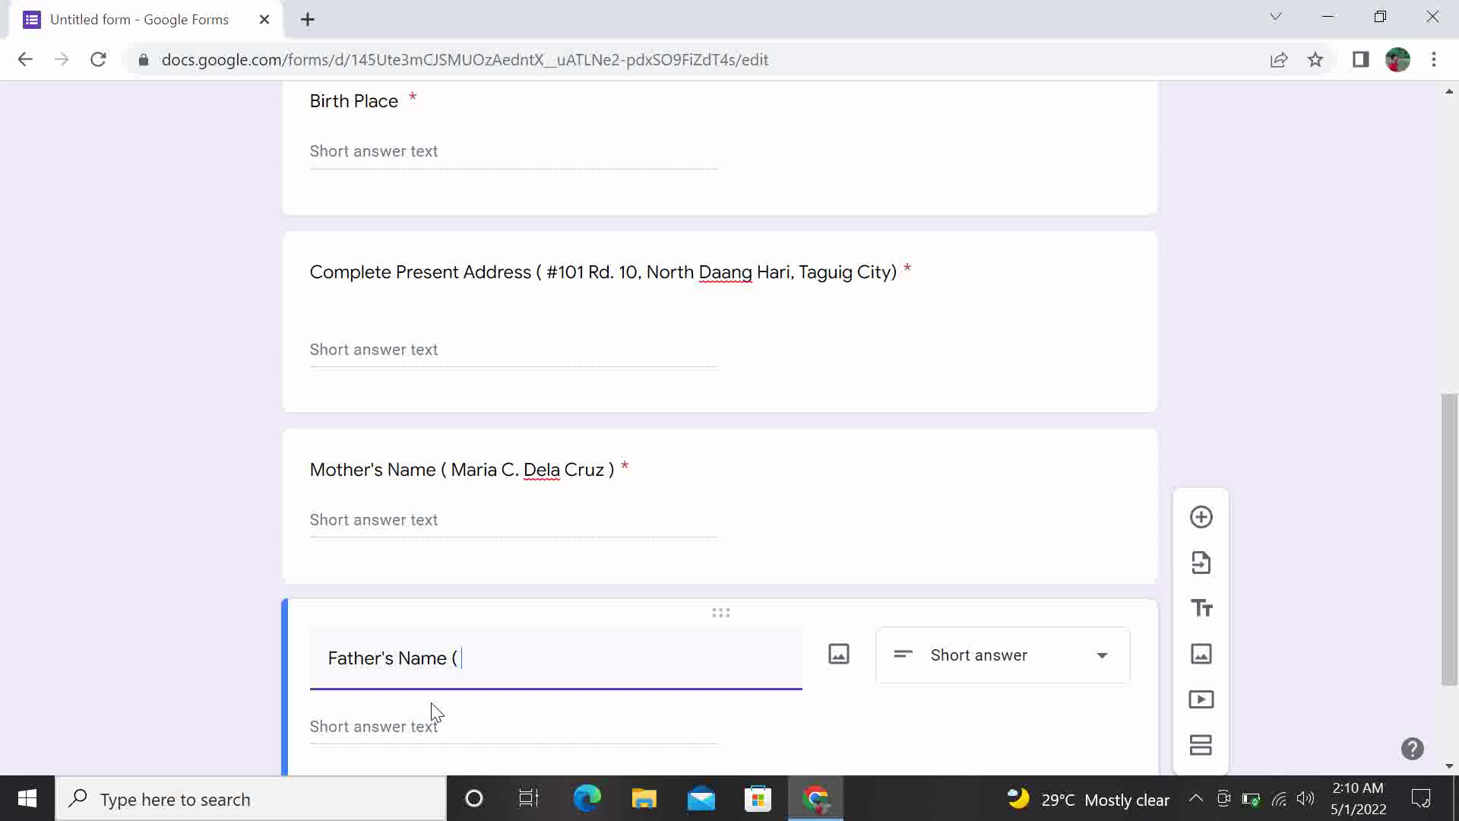
{"action": "type", "text": " Ramon C. Dela "}
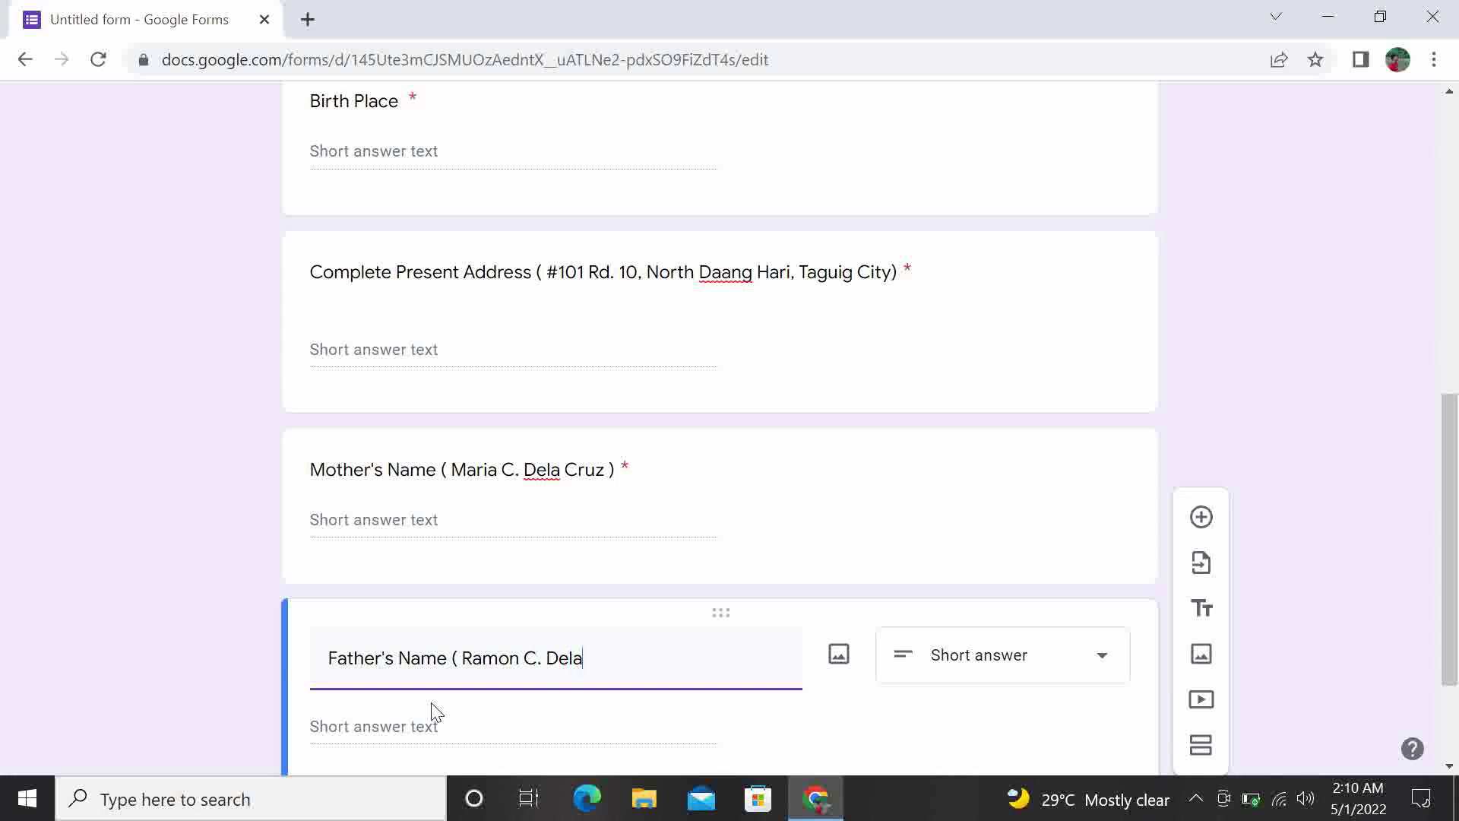
{"action": "type", "text": "C"}
{"action": "key", "text": "BackSpace"}
{"action": "key", "text": "BackSpace"}
{"action": "key", "text": "BackSpace"}
{"action": "key", "text": "BackSpace"}
{"action": "key", "text": "BackSpace"}
{"action": "key", "text": "BackSpace"}
{"action": "key", "text": "BackSpace"}
{"action": "key", "text": "BackSpace"}
{"action": "key", "text": "BackSpace"}
{"action": "type", "text": "J. Dela Cruz)"}
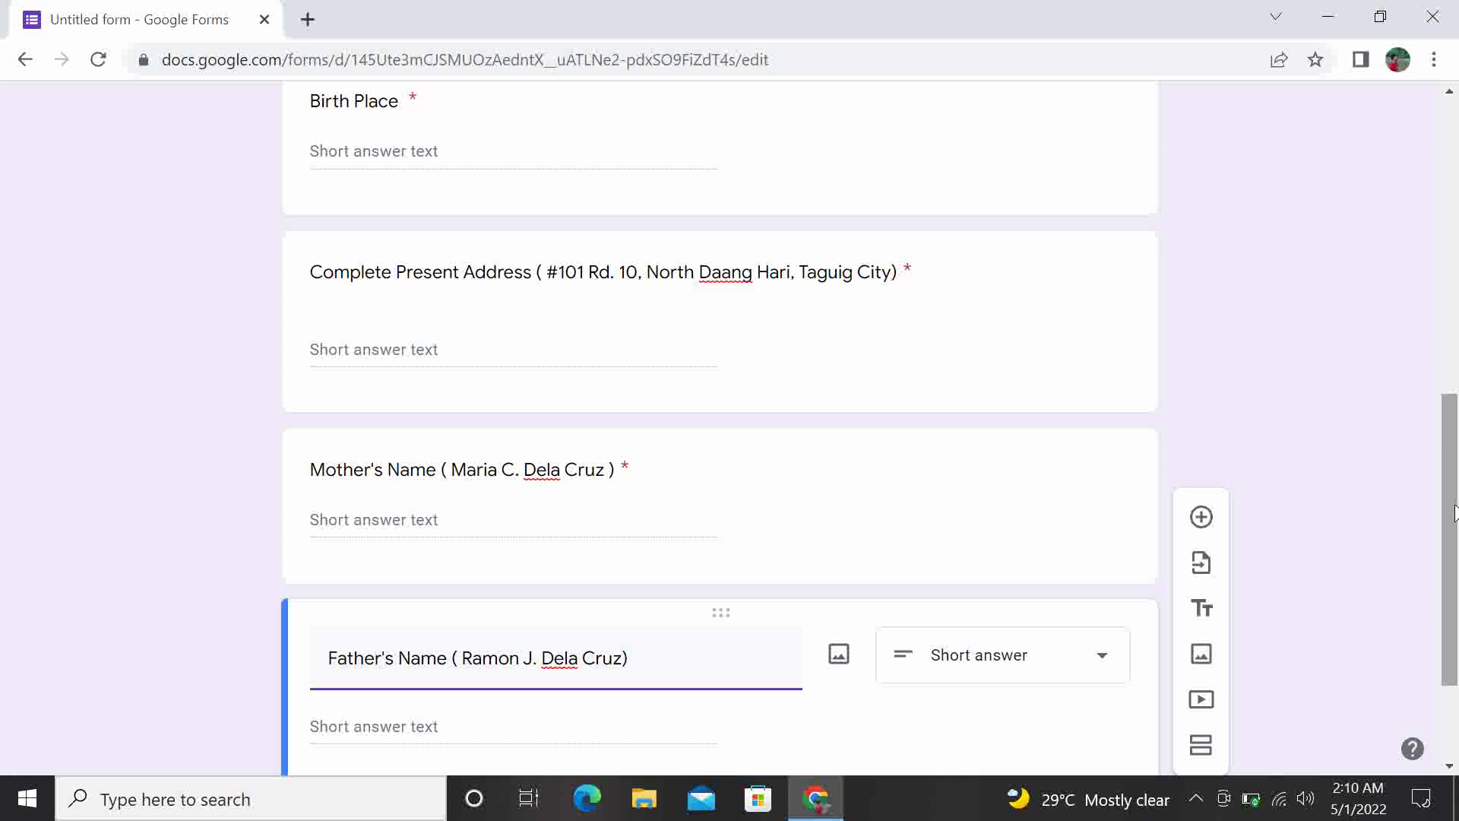
{"action": "left_click_drag", "start_coordinate": [1457, 509], "coordinate": [1457, 585]}
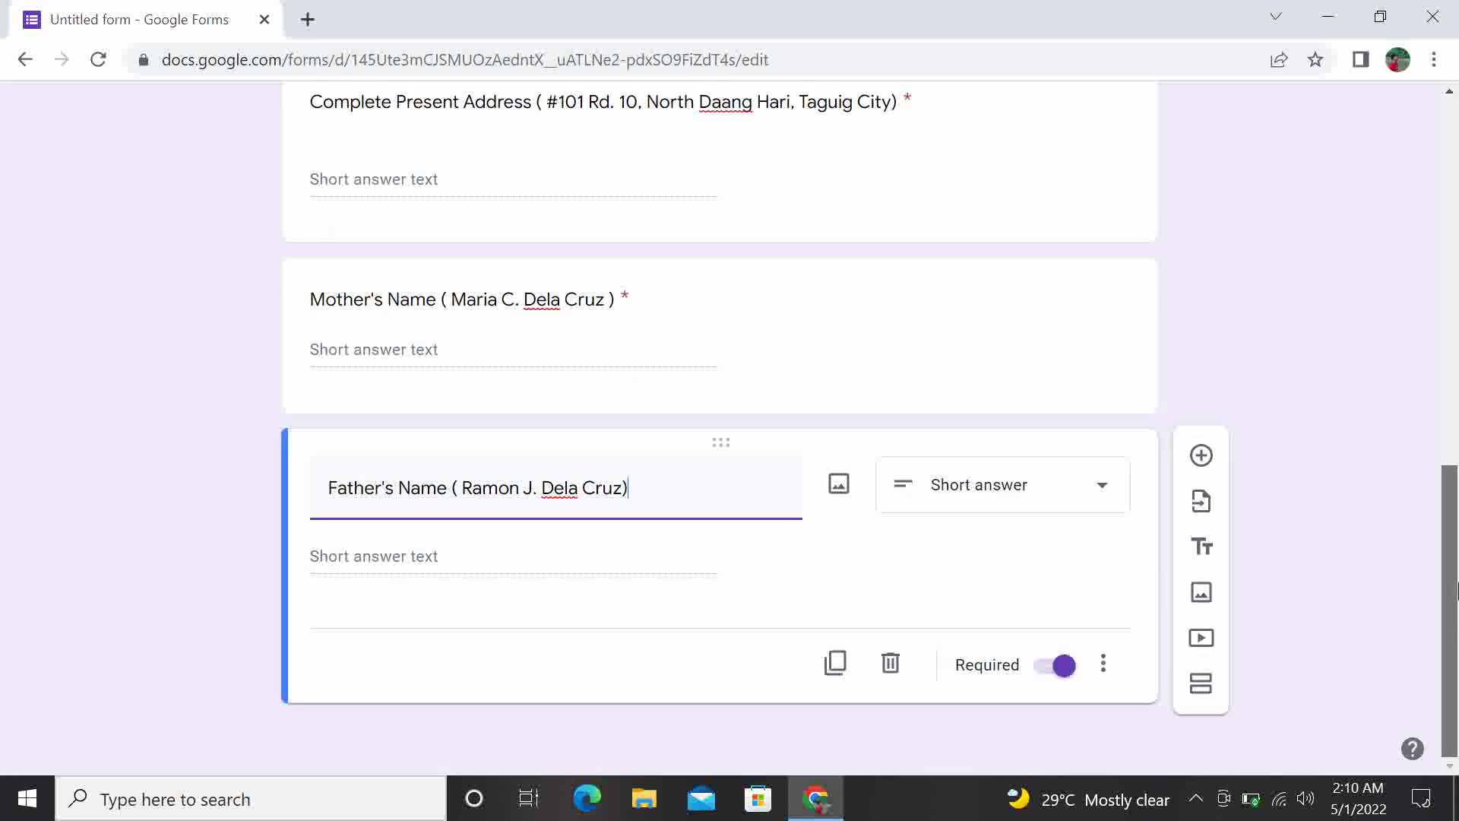
{"action": "left_click", "coordinate": [1202, 458]}
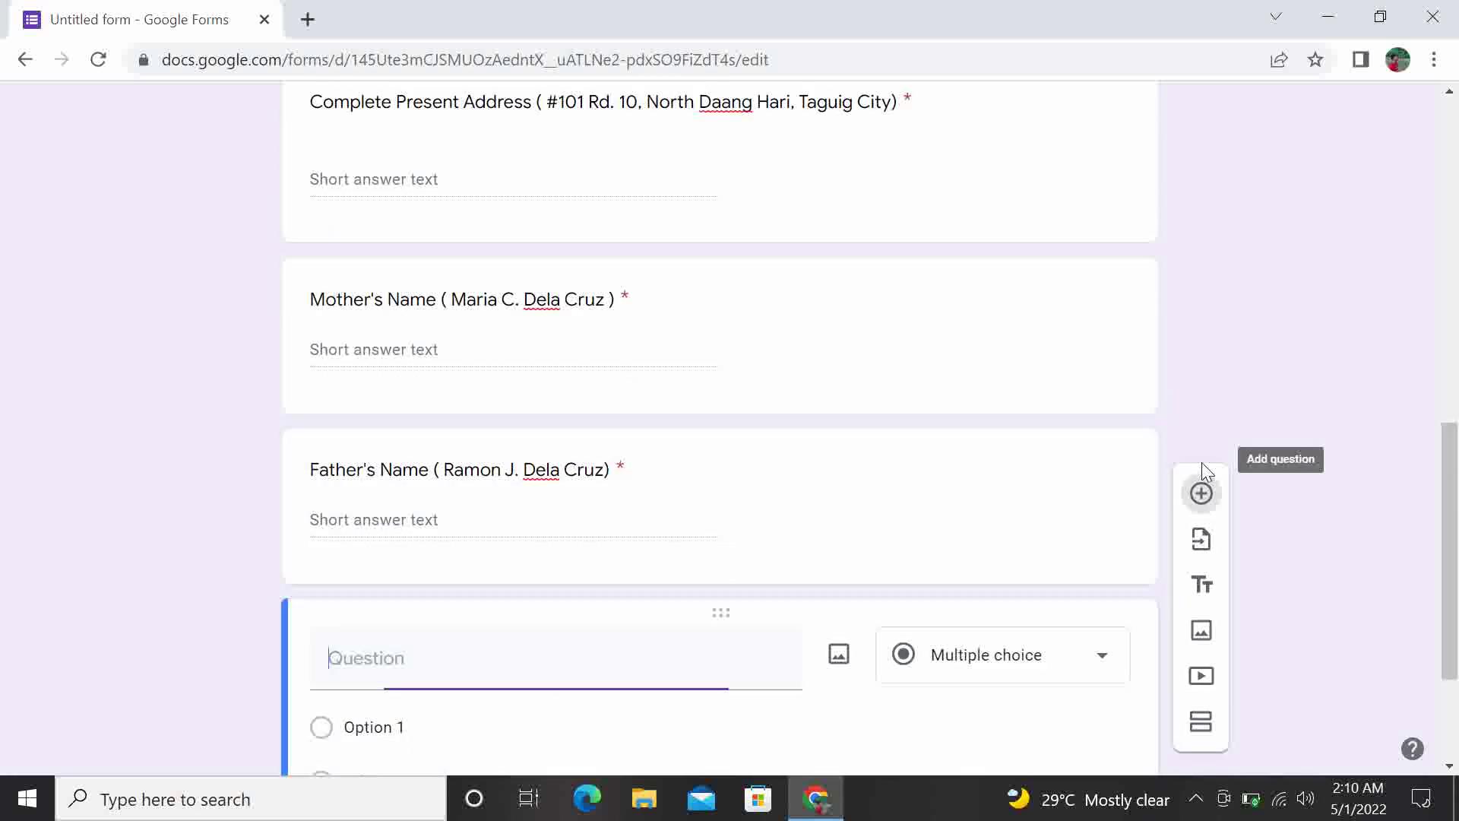
Title the new question 'Guardian's Name' with a bracketed sample name, then add another question
{"action": "left_click_drag", "start_coordinate": [1454, 475], "coordinate": [1457, 500]}
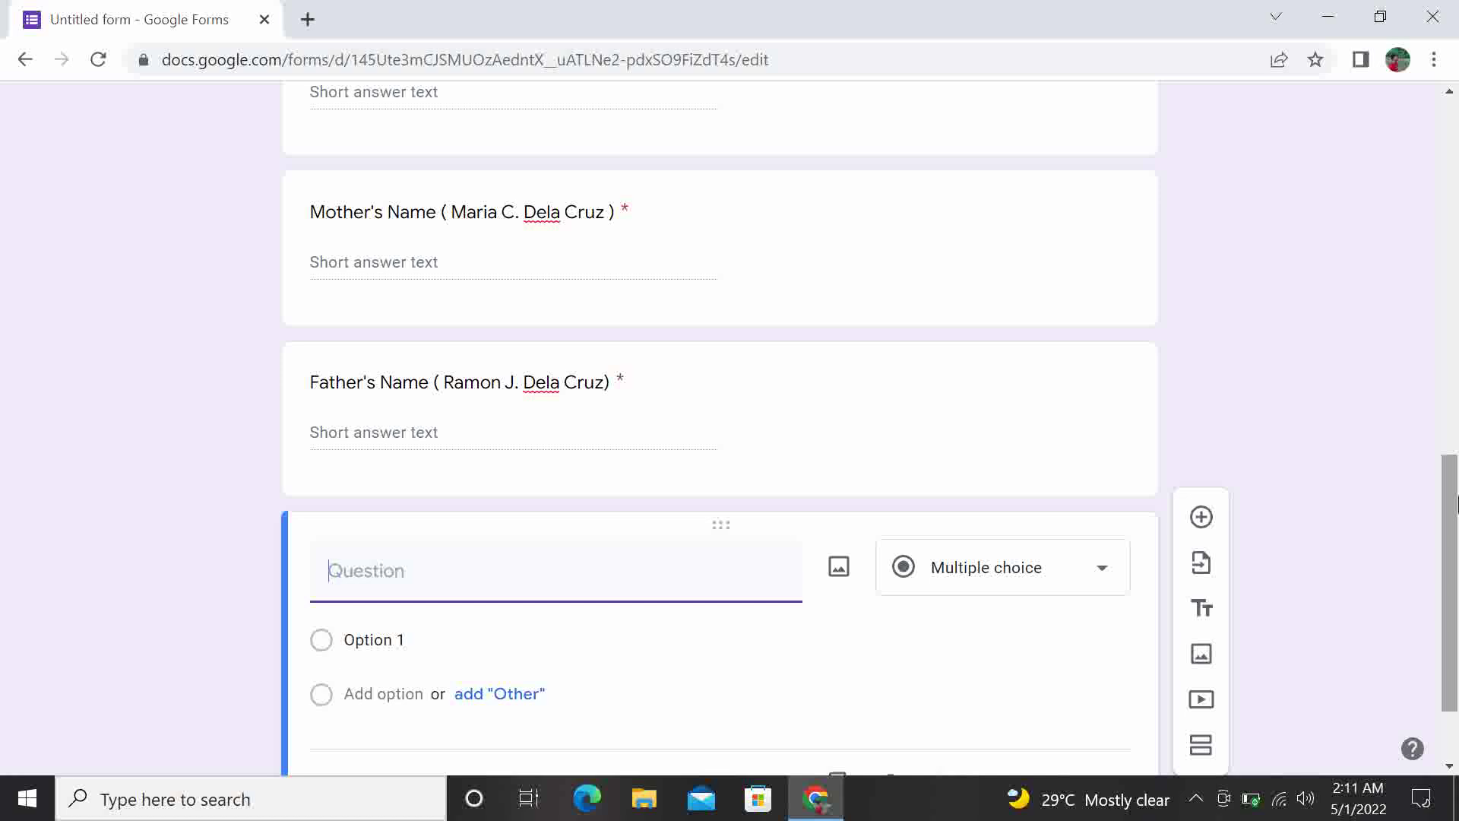
{"action": "type", "text": "Guardian"}
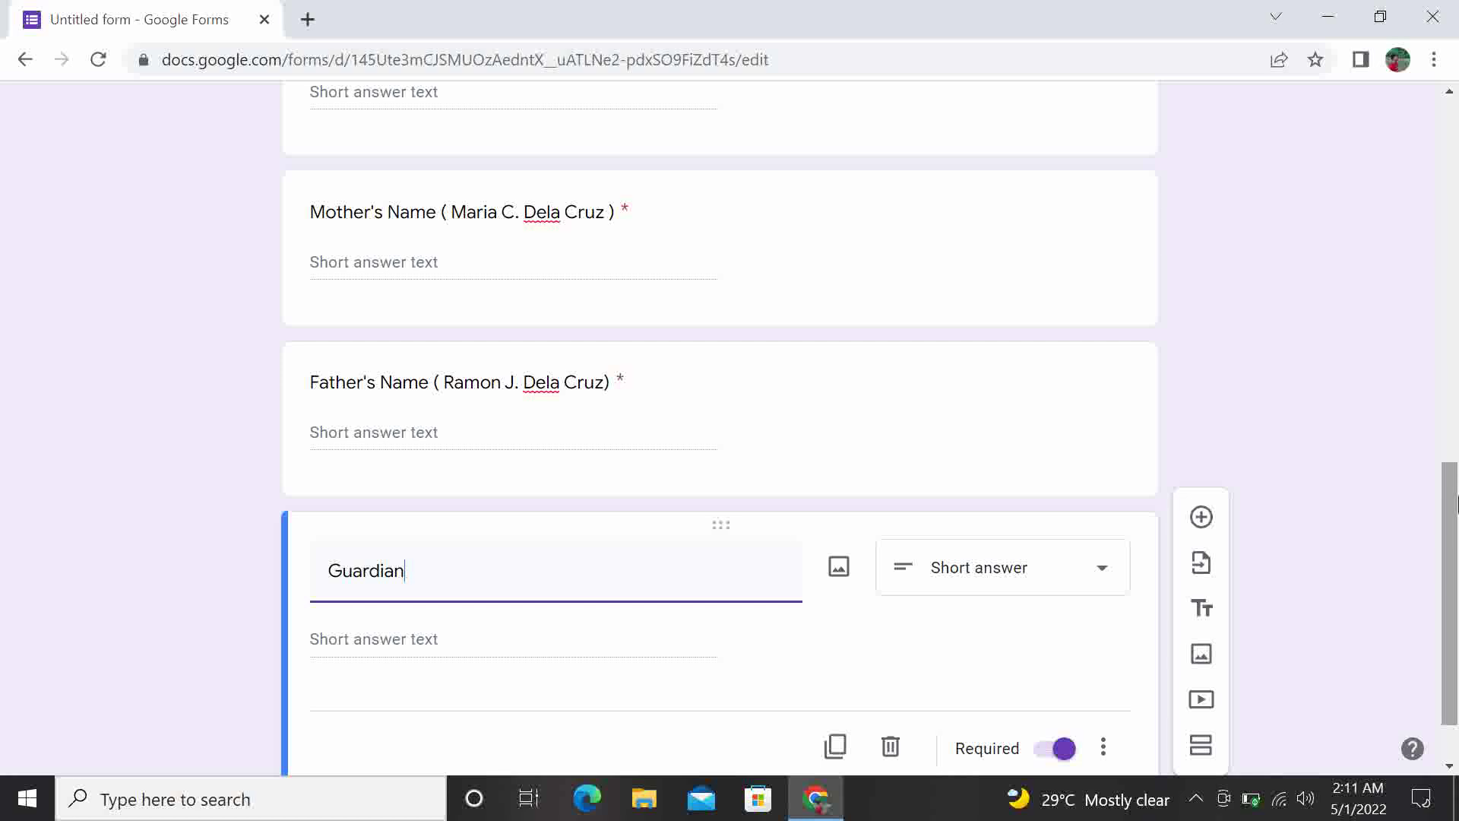
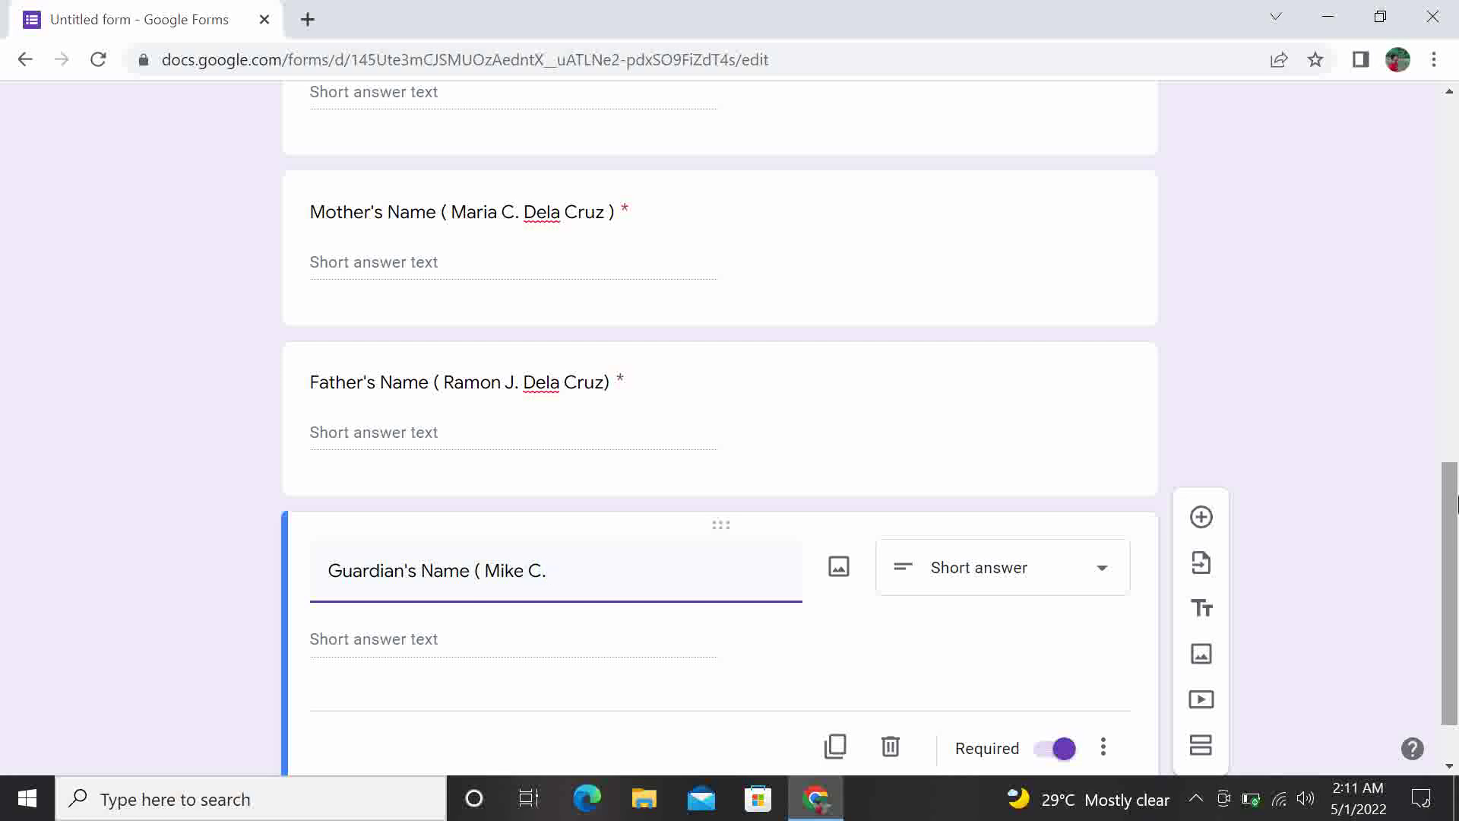
{"action": "left_click_drag", "start_coordinate": [1455, 547], "coordinate": [1455, 586]}
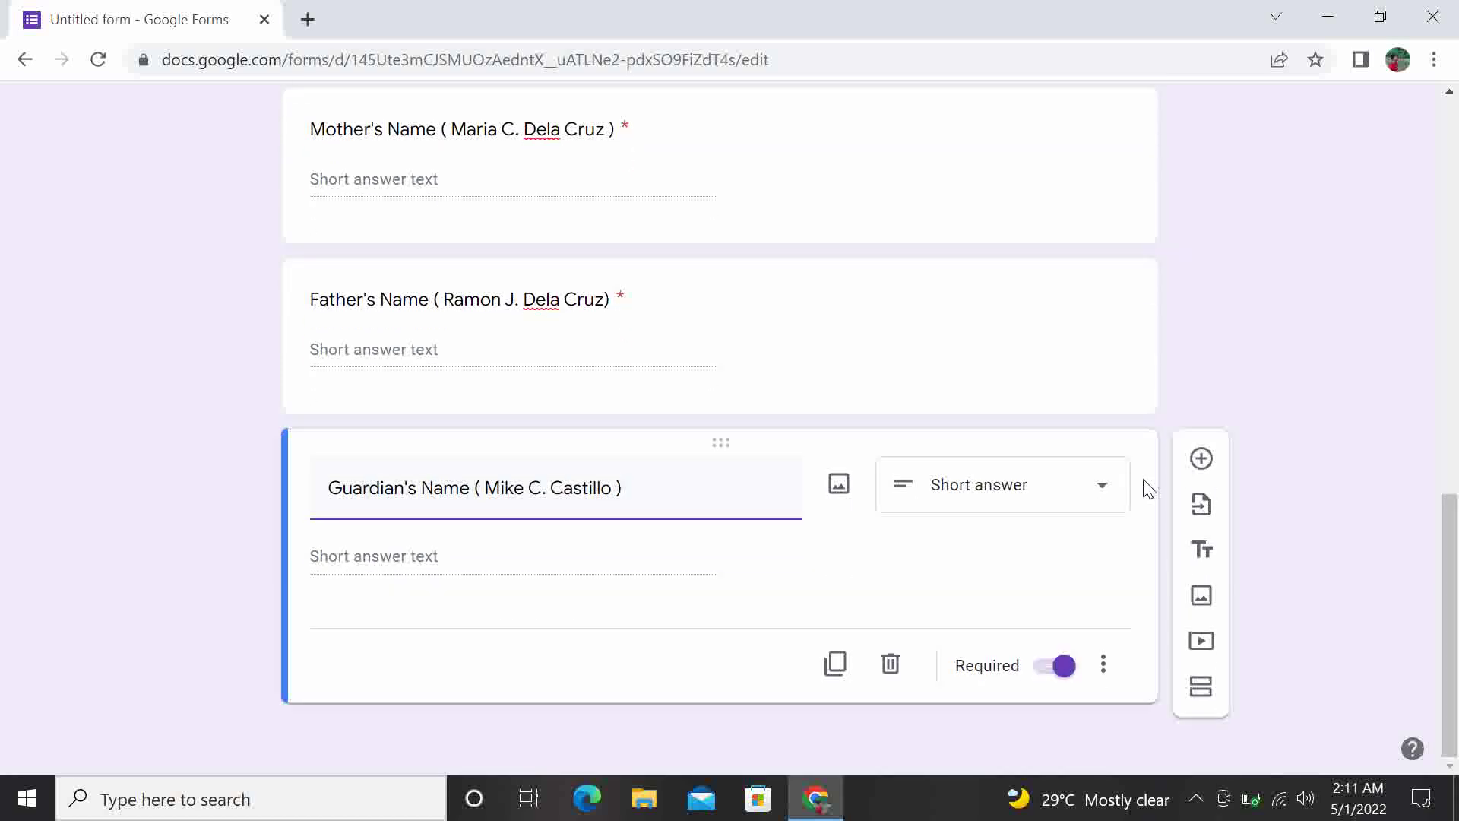
{"action": "left_click", "coordinate": [1202, 459]}
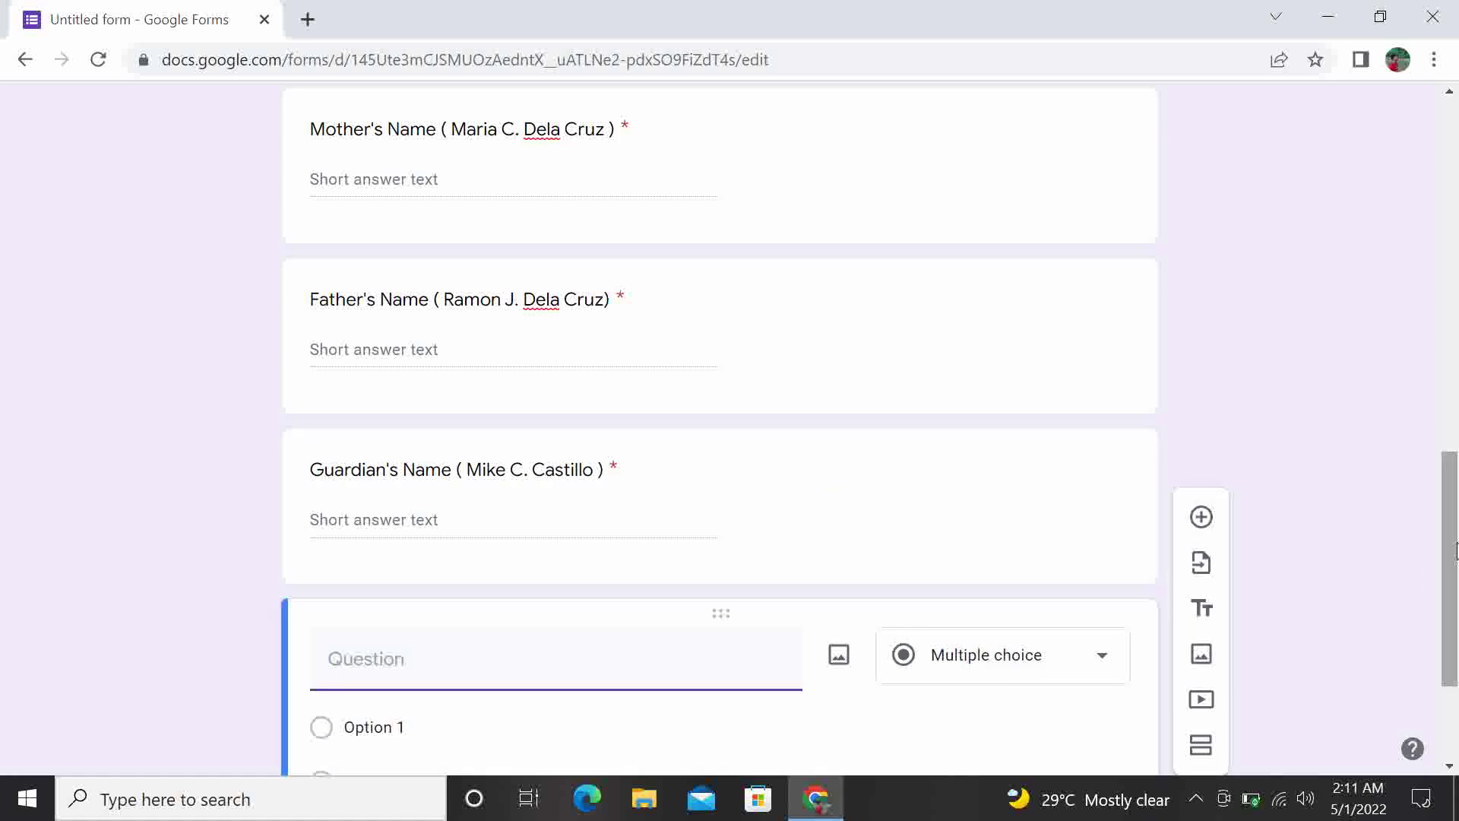
Title the question 'Gender' and set its first choice to MALE
{"action": "left_click_drag", "start_coordinate": [1457, 553], "coordinate": [1457, 608]}
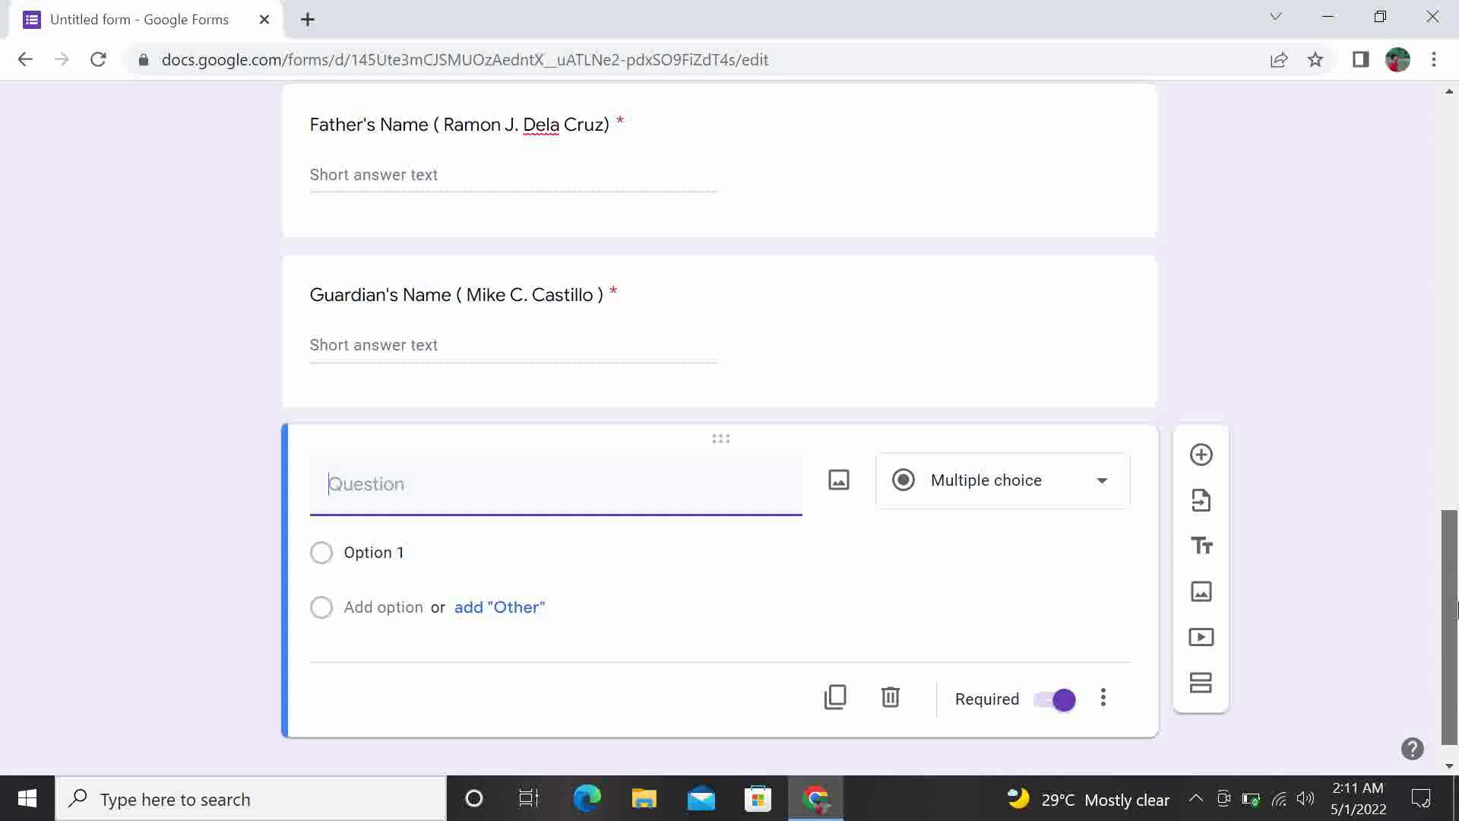
{"action": "type", "text": "Gender"}
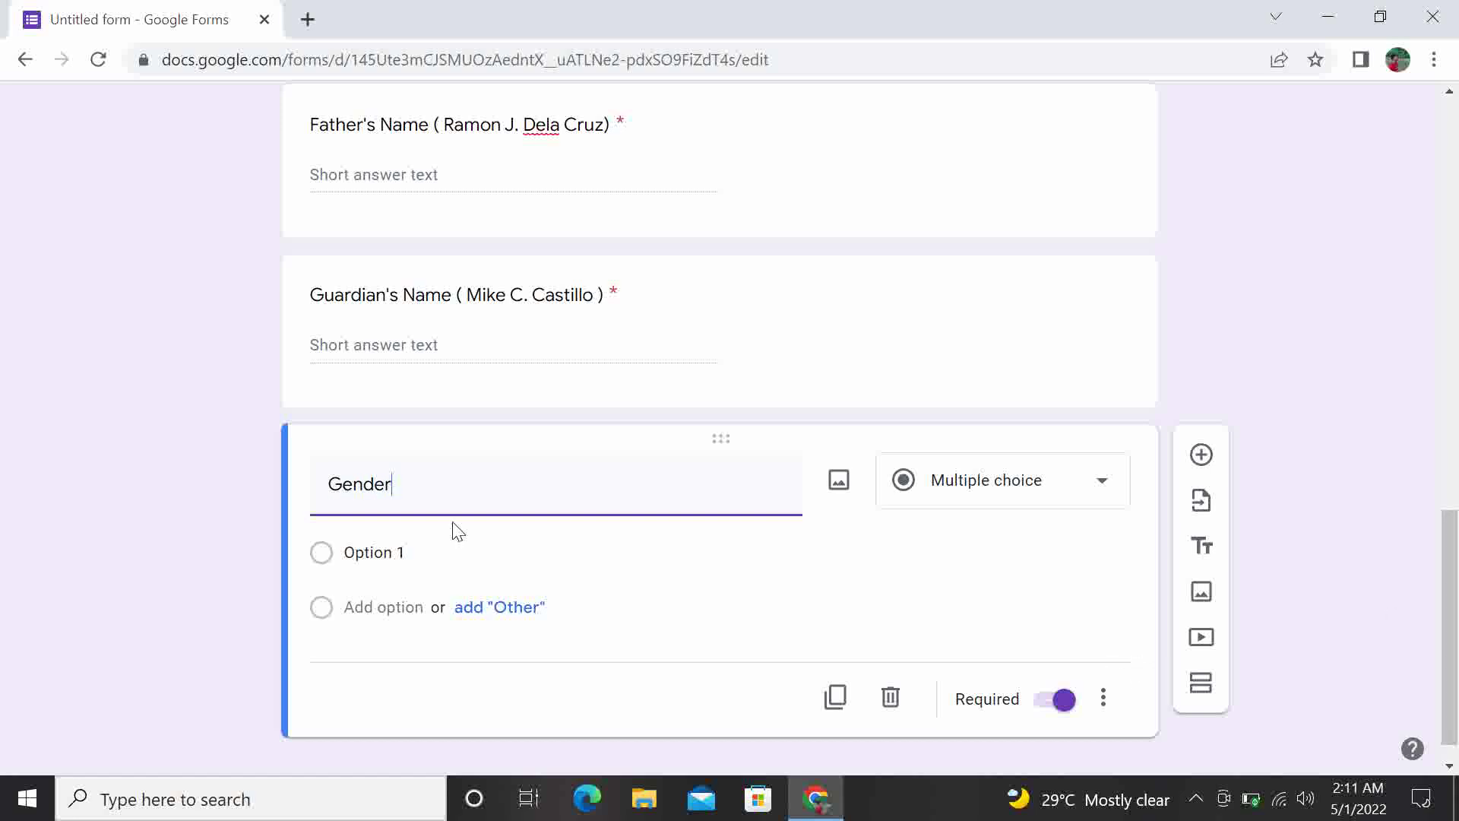
{"action": "left_click", "coordinate": [406, 557]}
{"action": "key", "text": "BackSpace"}
{"action": "type", "text": "MALE"}
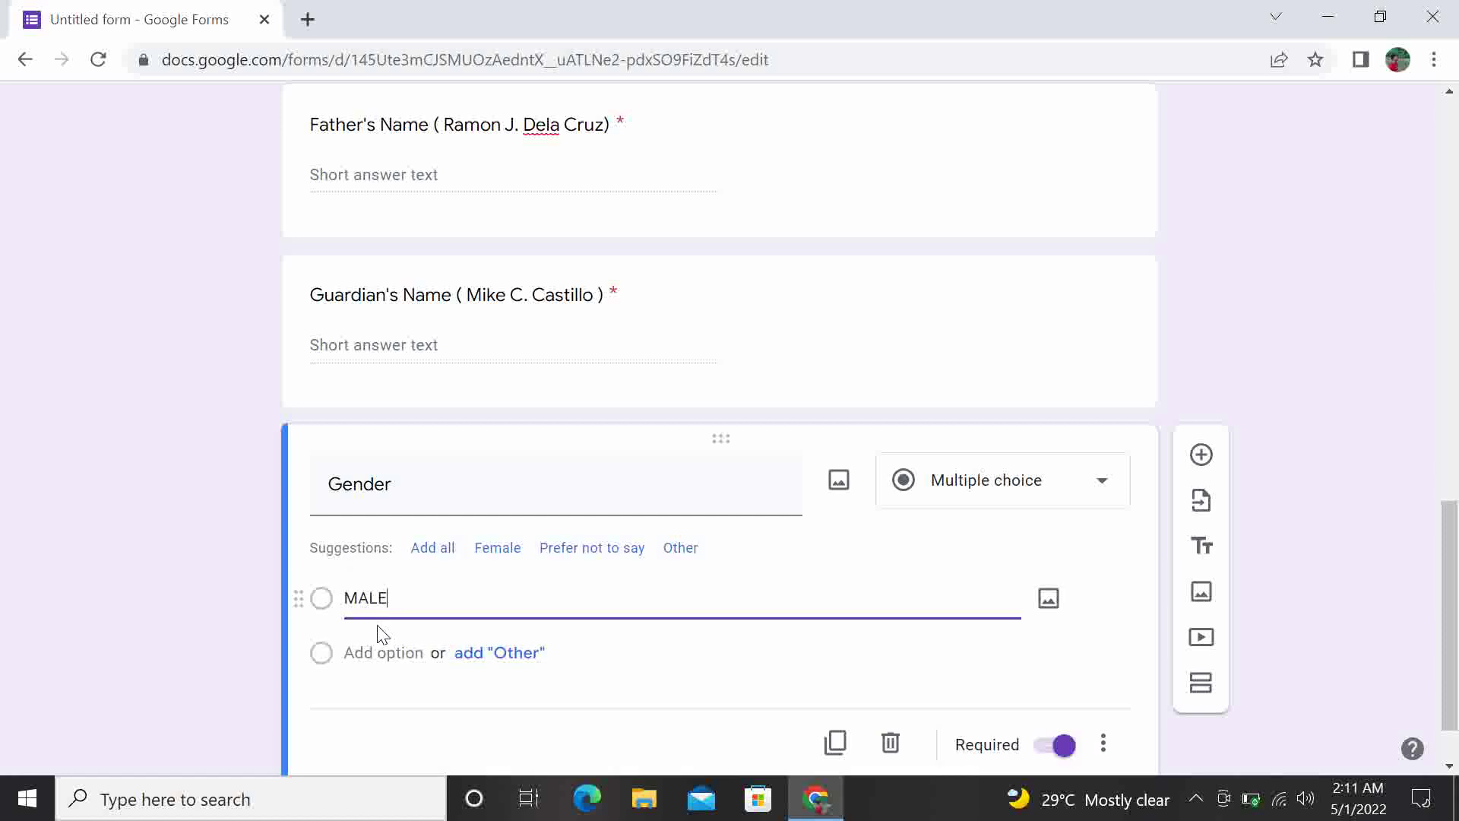
Add Female and Other as further Gender choices, then start a new question
{"action": "left_click", "coordinate": [498, 548]}
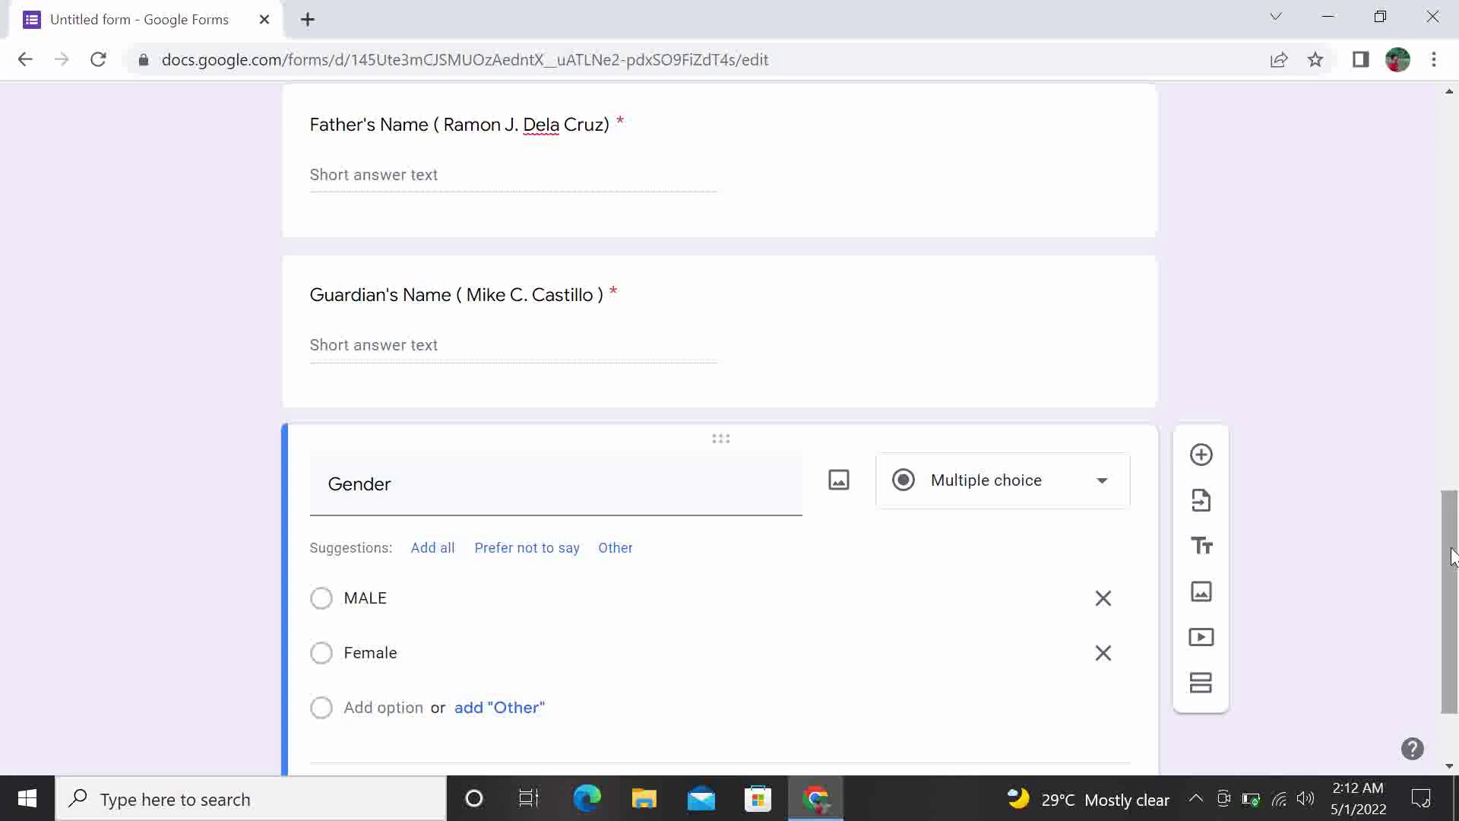
{"action": "left_click_drag", "start_coordinate": [1451, 563], "coordinate": [1455, 619]}
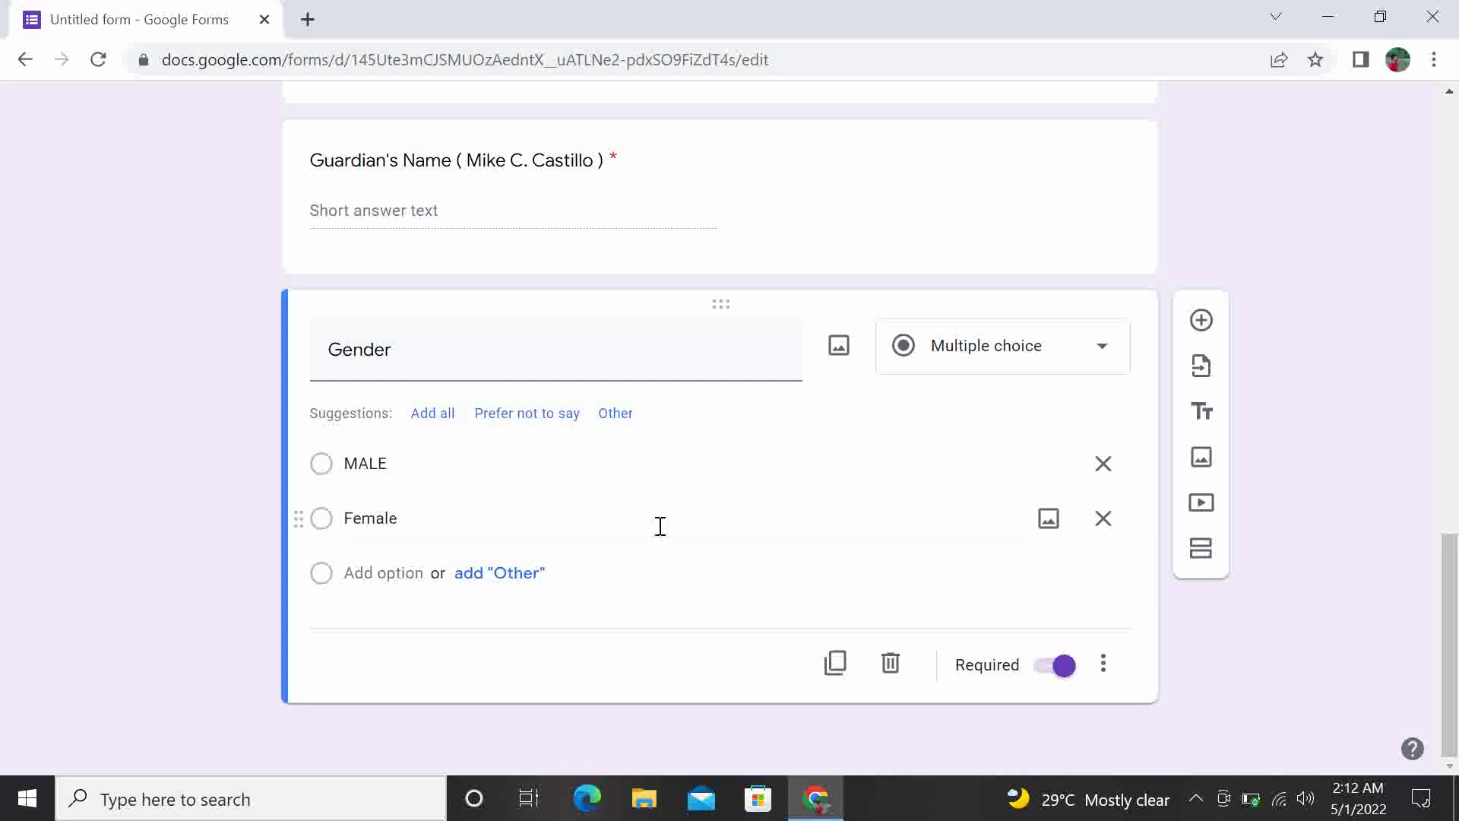
{"action": "left_click", "coordinate": [615, 415]}
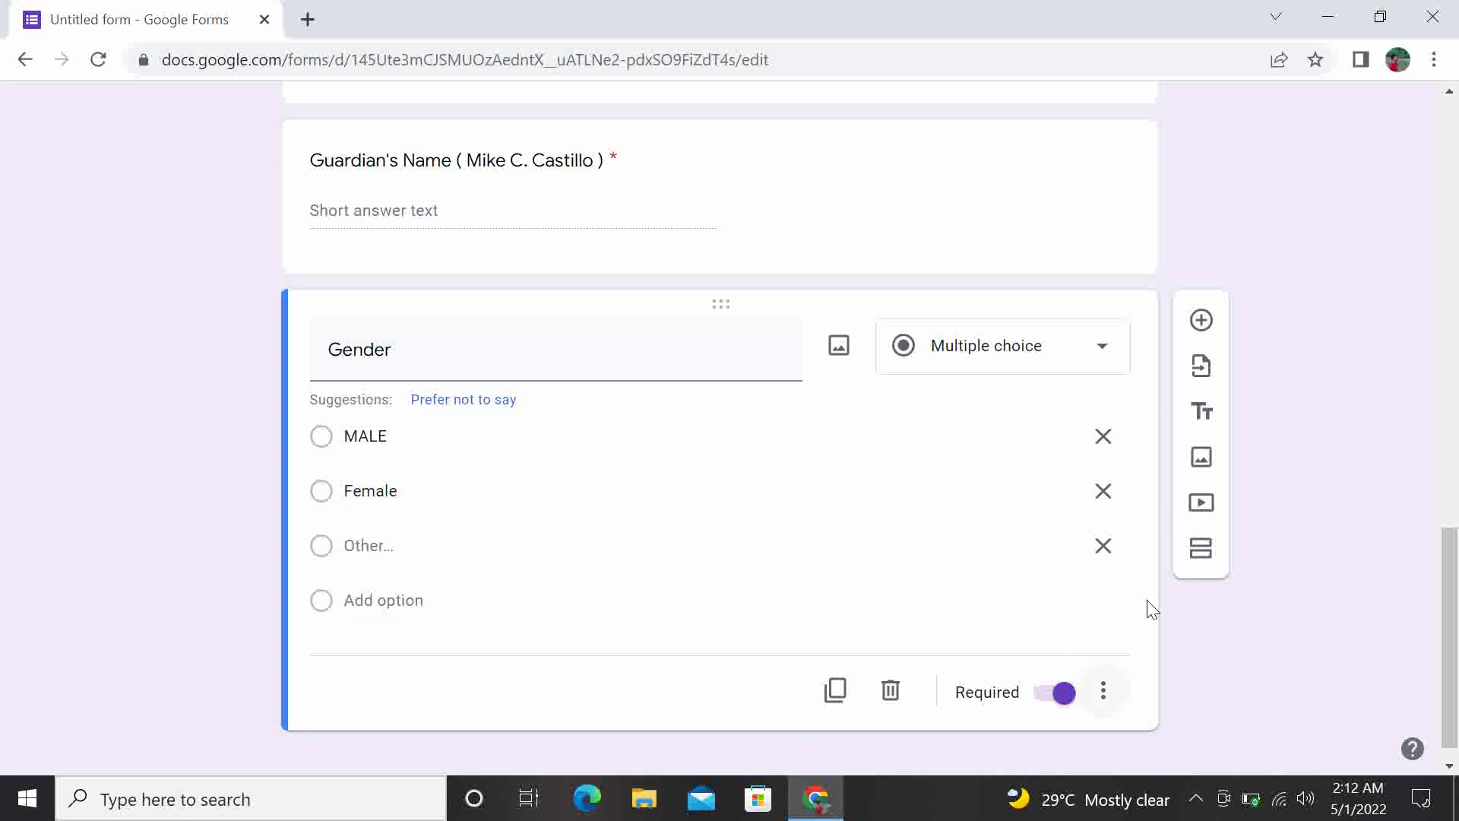
{"action": "left_click", "coordinate": [1201, 321]}
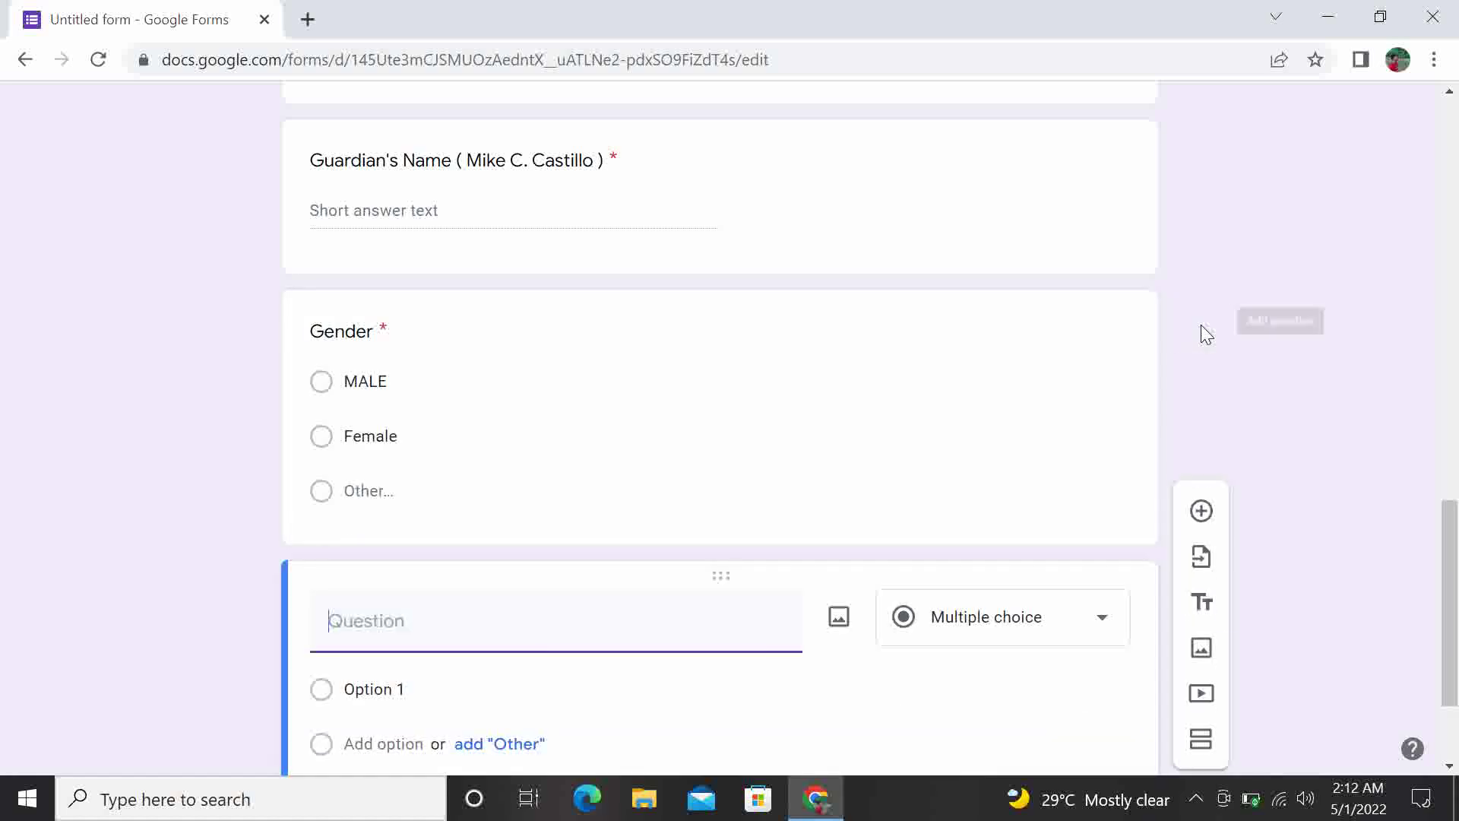
Title the question 'Contact Number' with a bracketed sample phone number, then scroll back to the top
{"action": "left_click_drag", "start_coordinate": [1447, 524], "coordinate": [1447, 572]}
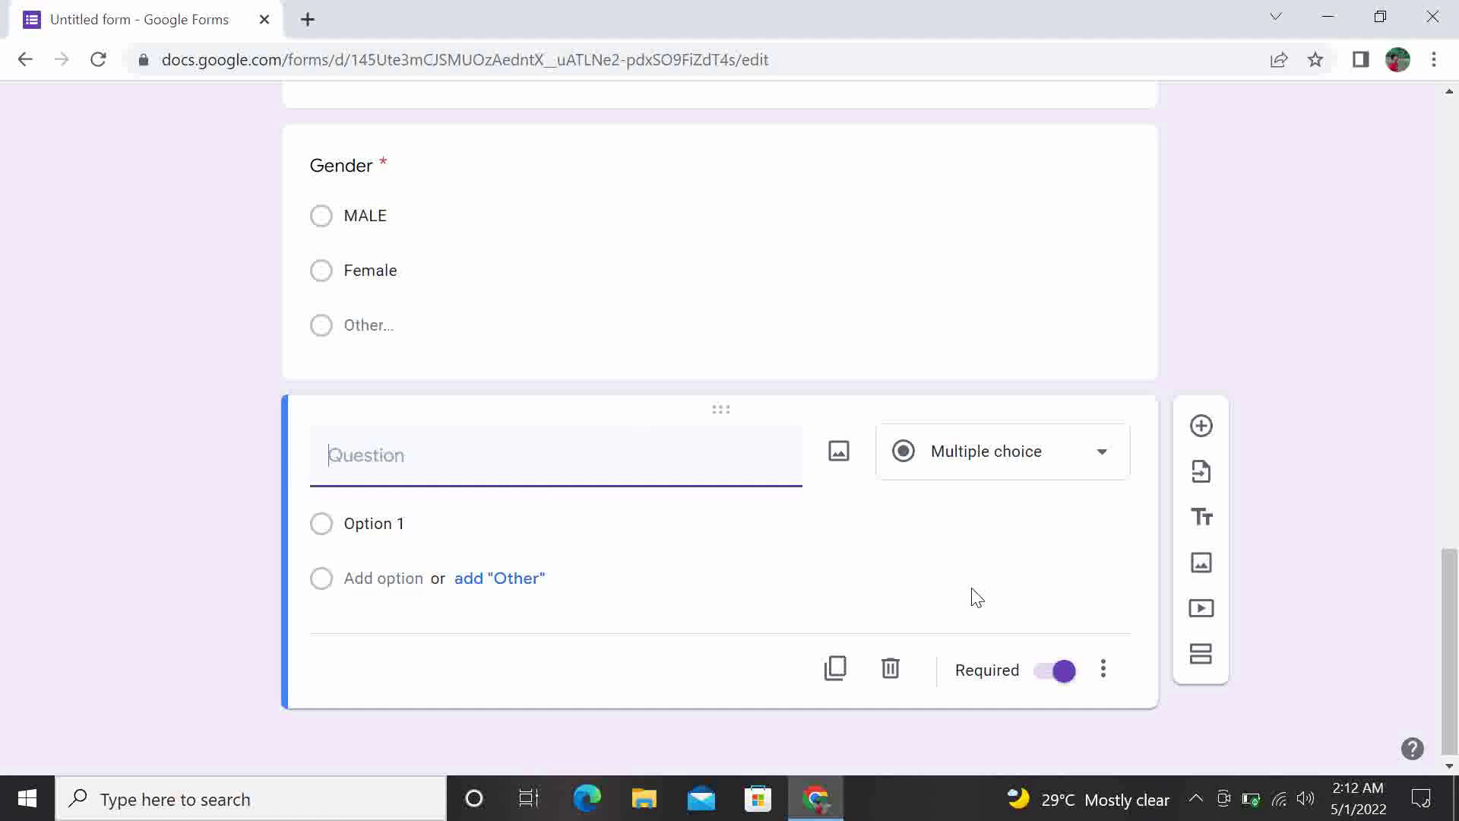
{"action": "left_click_drag", "start_coordinate": [1453, 643], "coordinate": [1421, 625]}
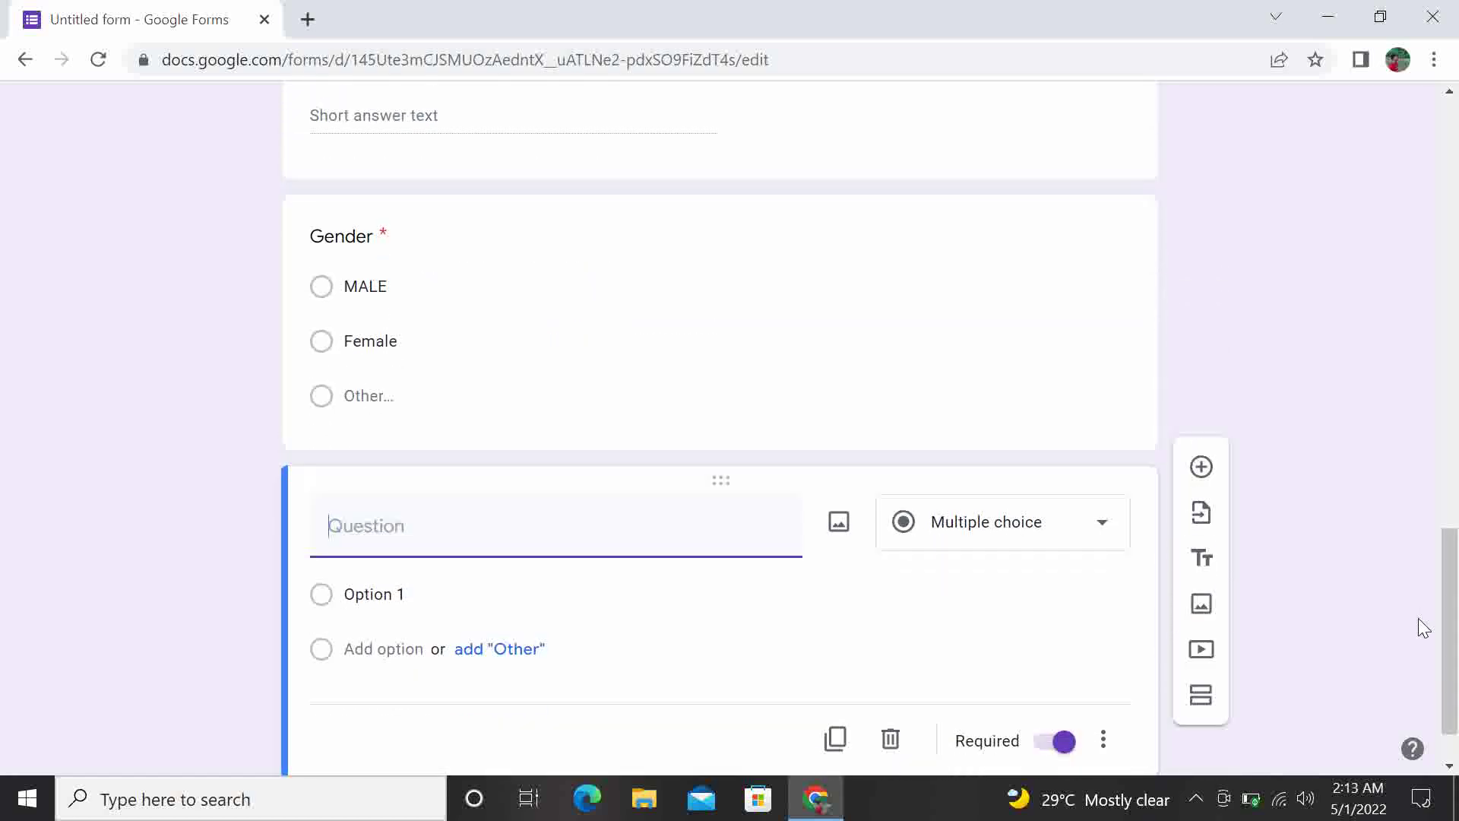
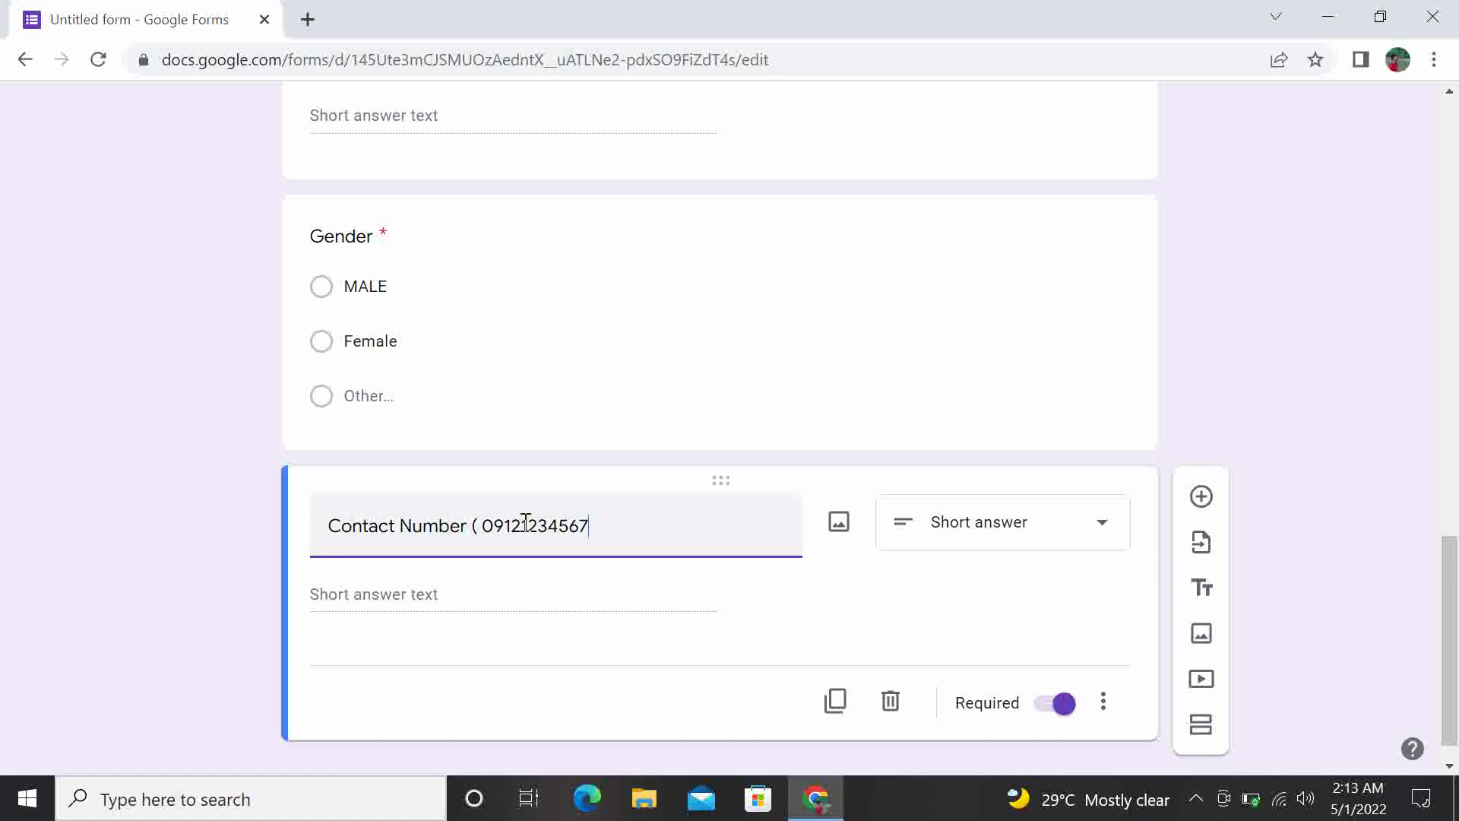
{"action": "left_click", "coordinate": [574, 587]}
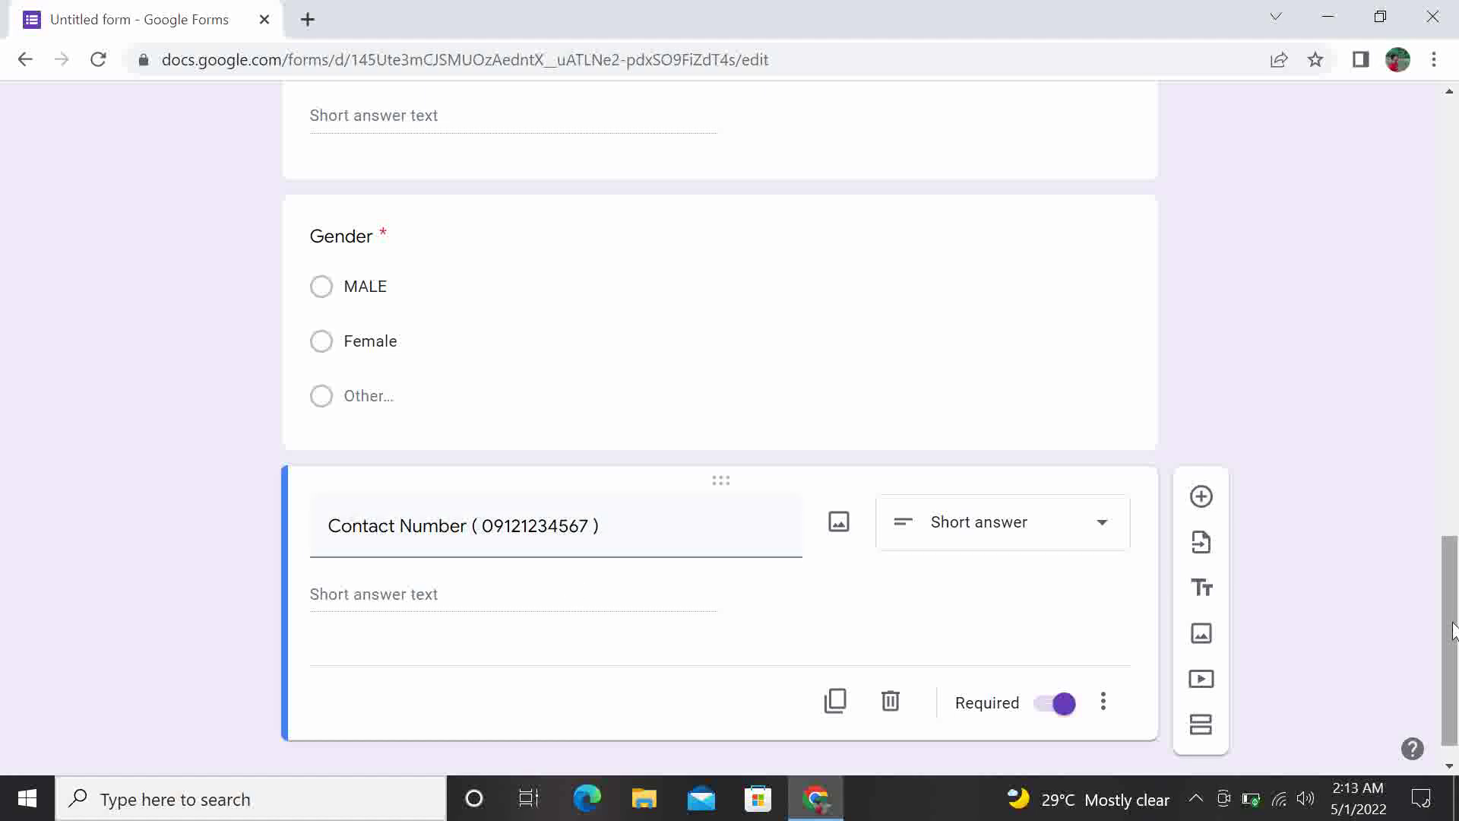
{"action": "left_click_drag", "start_coordinate": [1452, 631], "coordinate": [1446, 149]}
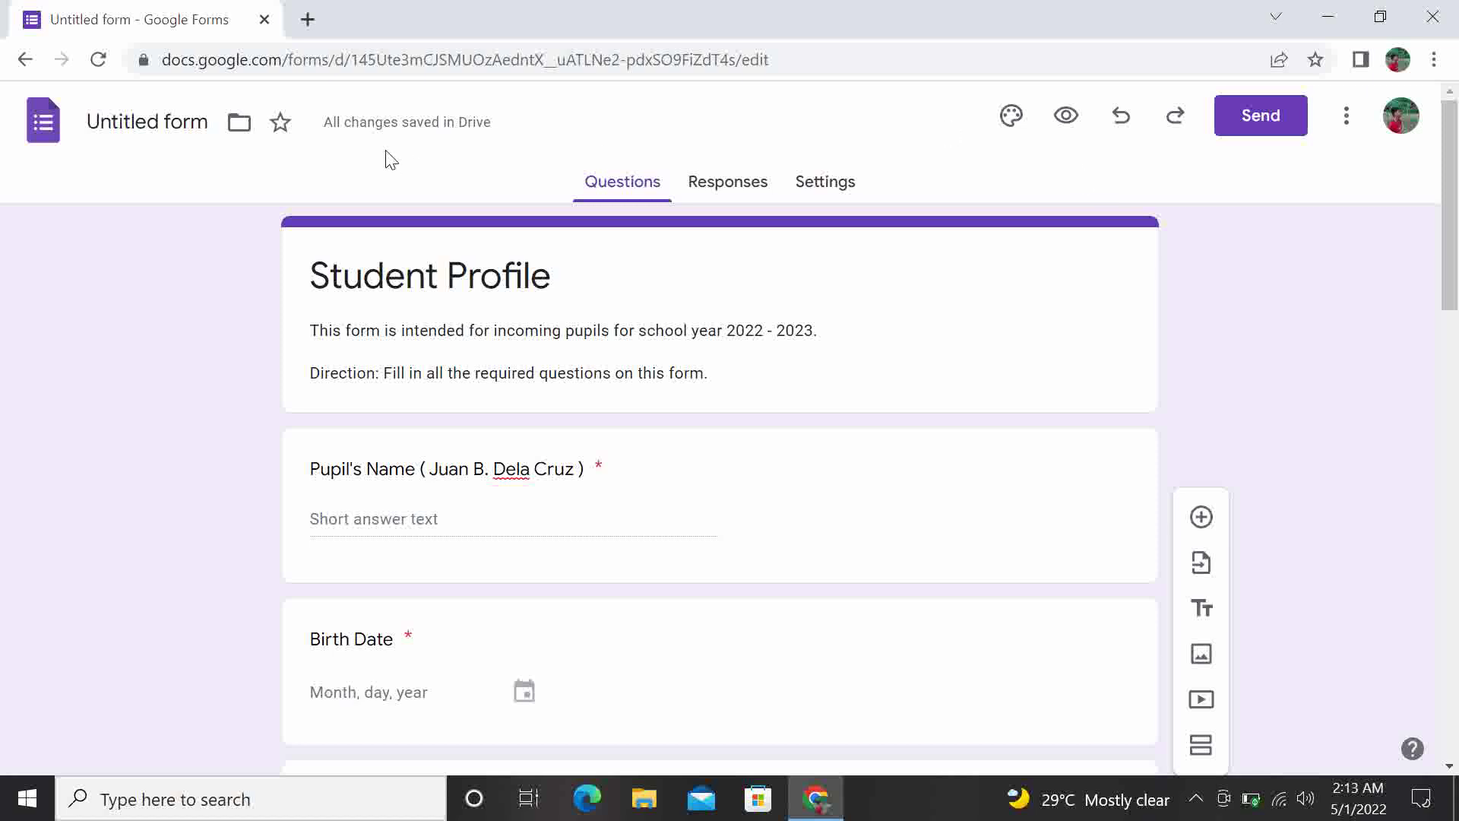
{"action": "left_click", "coordinate": [730, 185]}
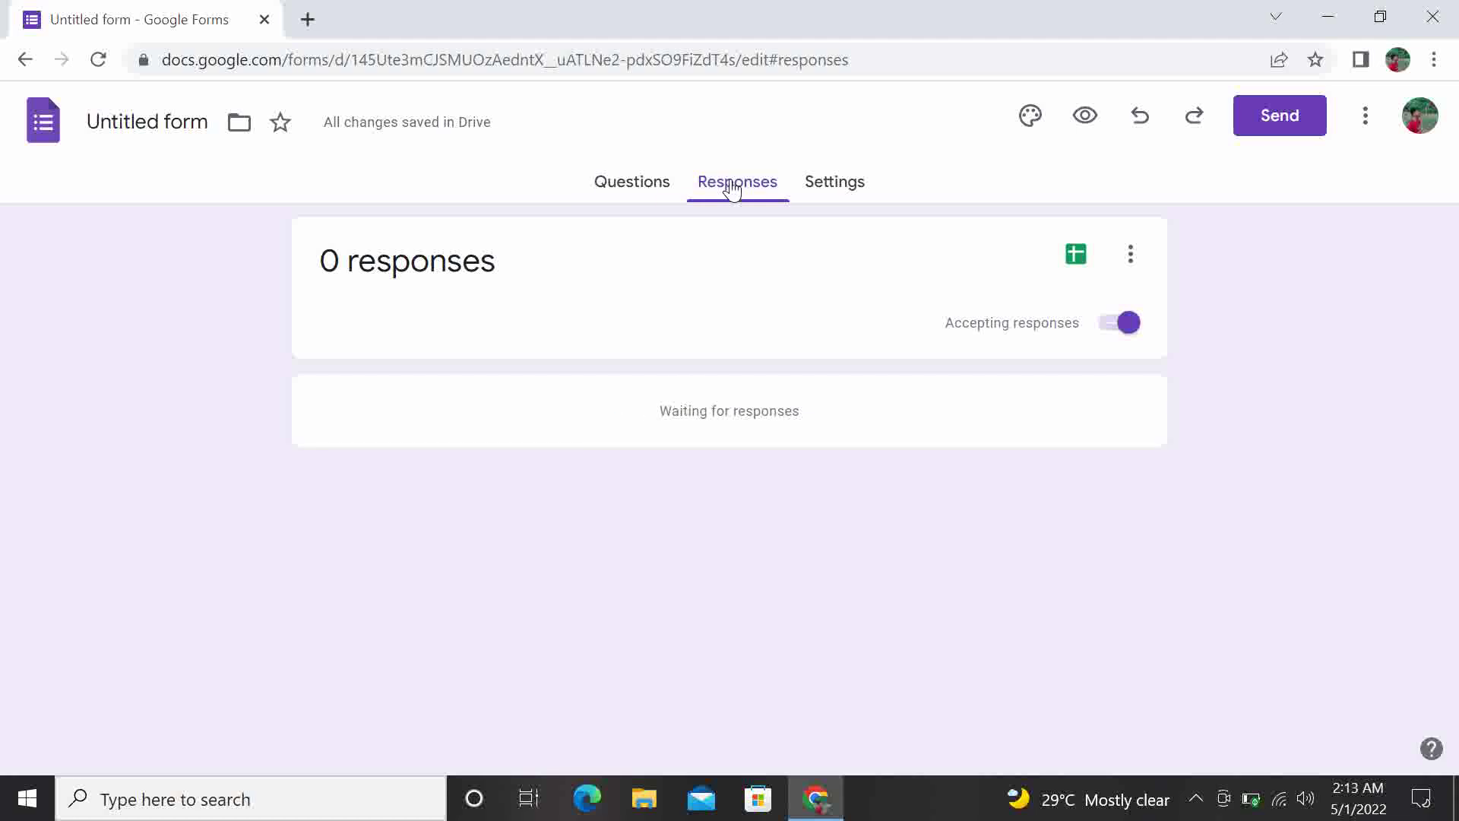
{"action": "left_click", "coordinate": [830, 183]}
{"action": "left_click", "coordinate": [608, 194]}
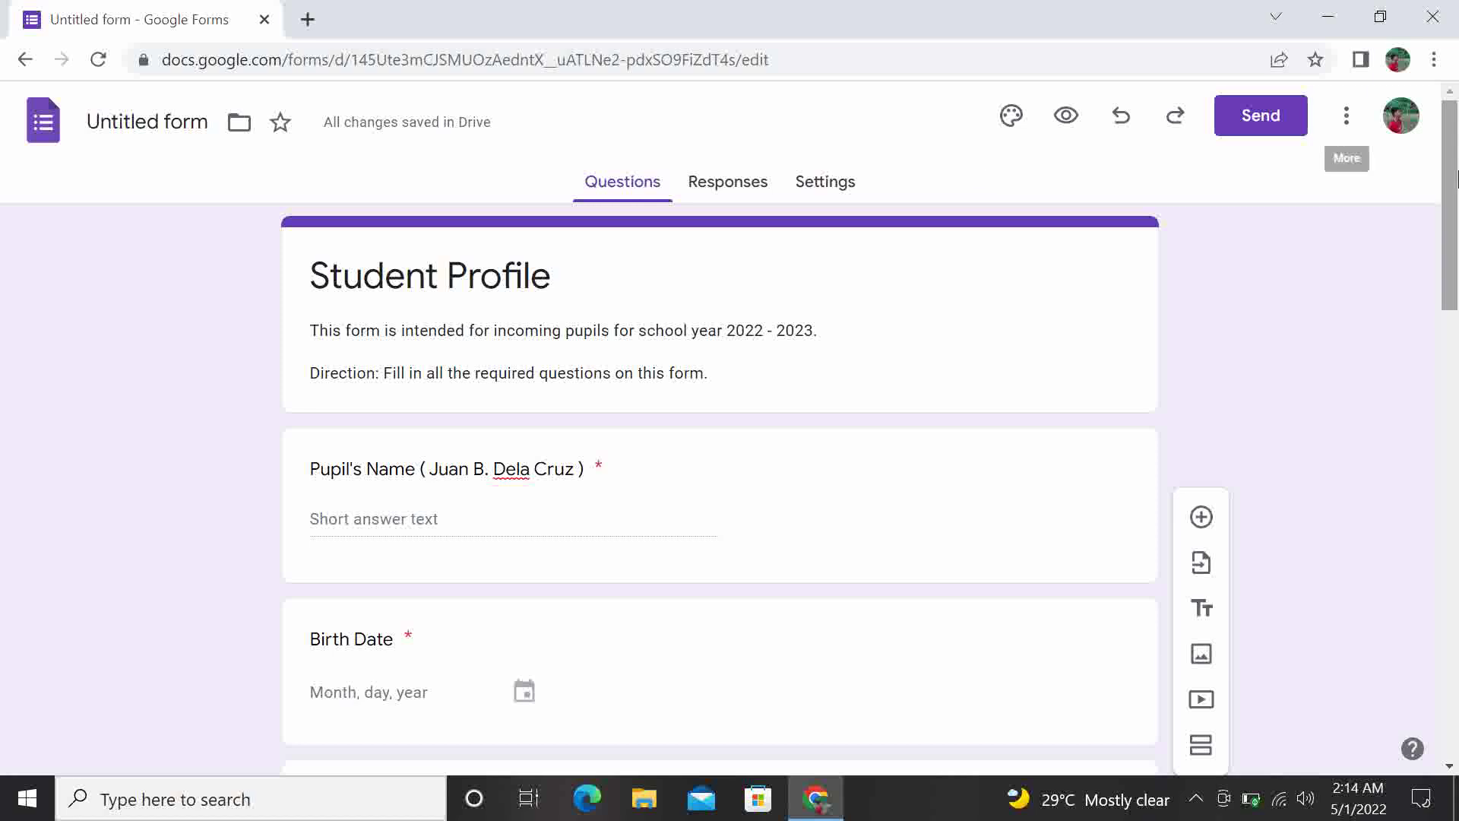
{"action": "left_click_drag", "start_coordinate": [1452, 272], "coordinate": [1447, 171]}
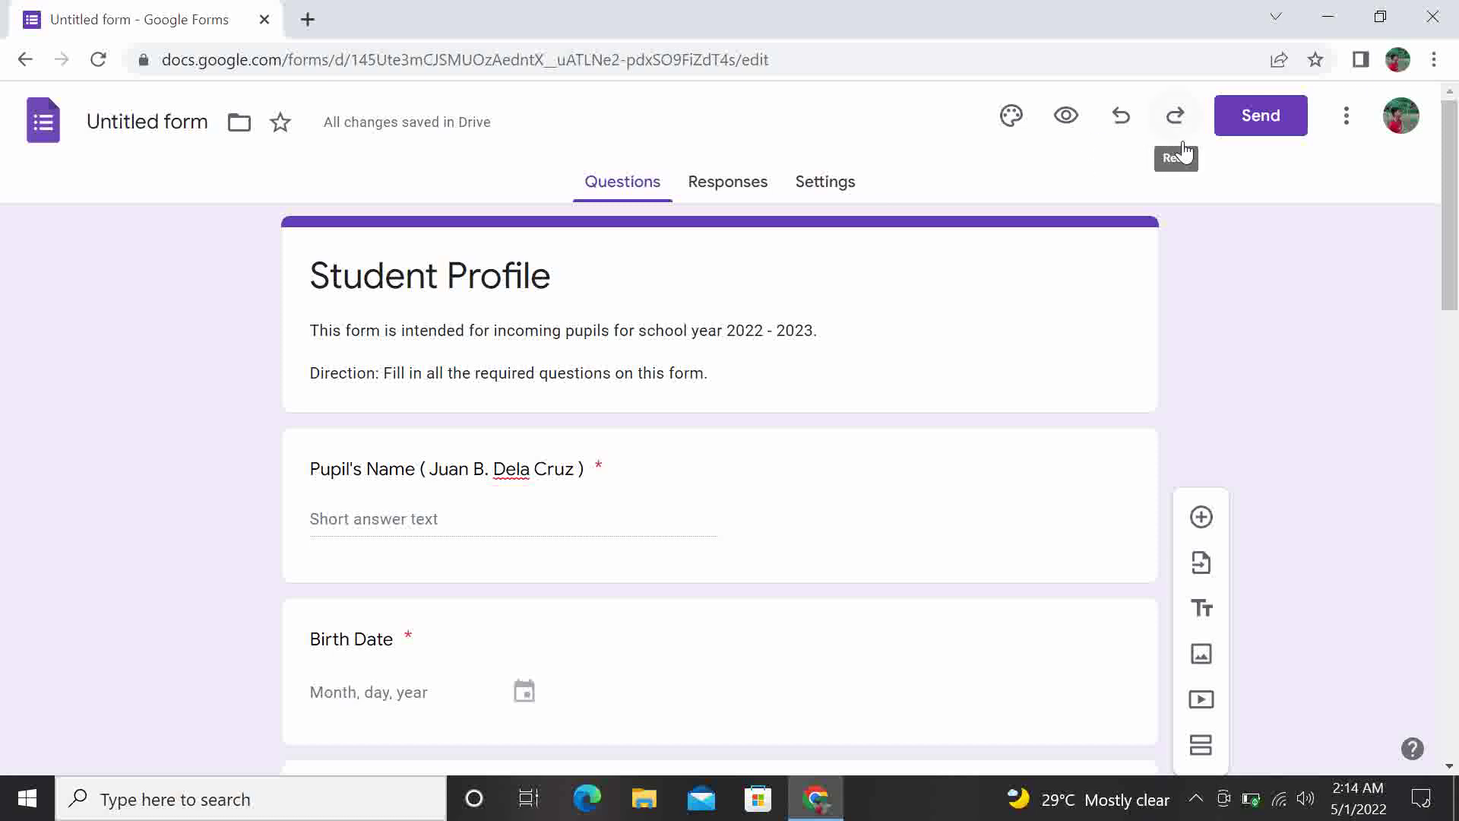
{"action": "left_click", "coordinate": [1268, 119]}
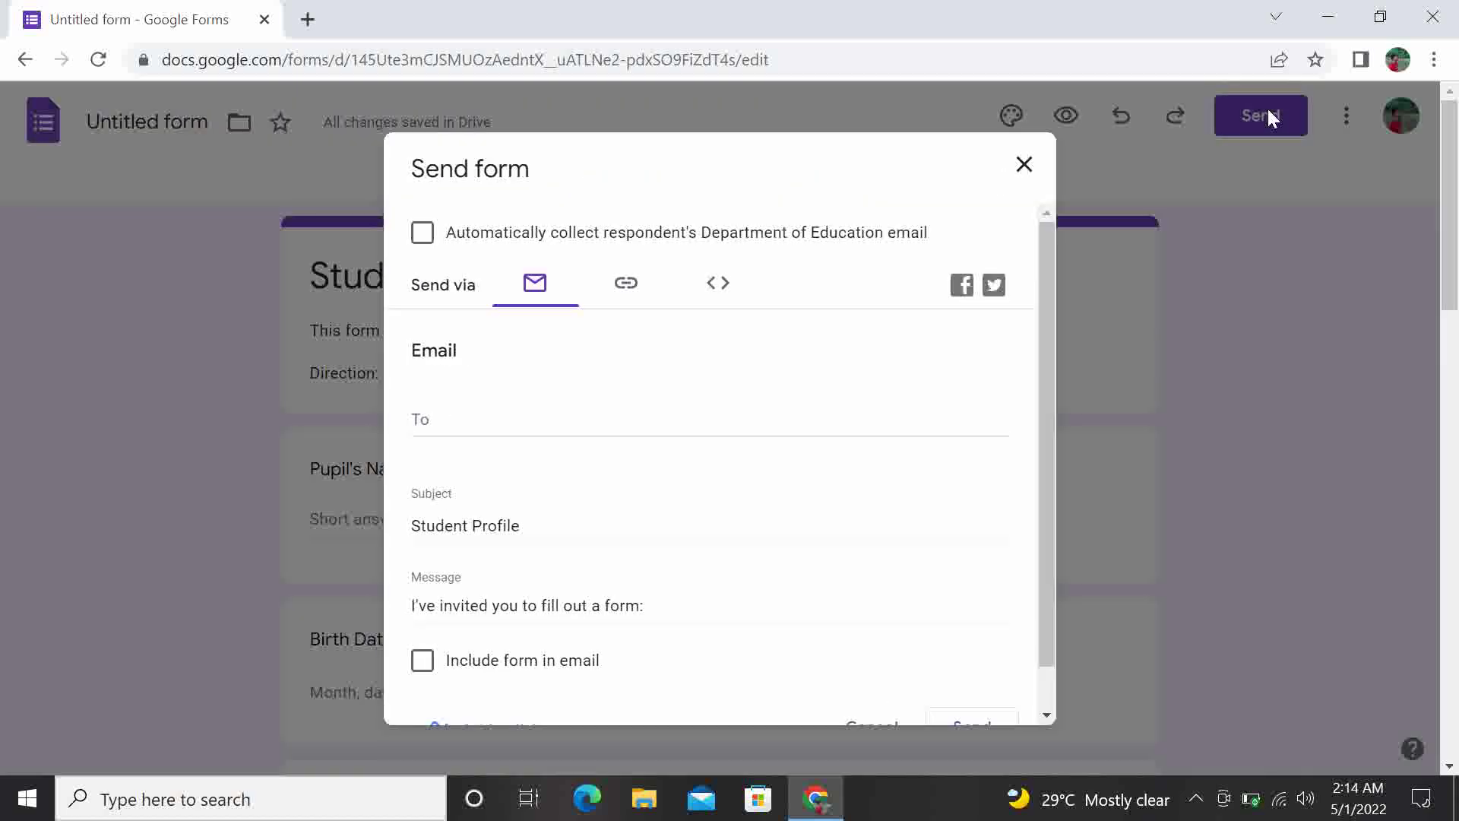
Share the form as a link, shorten it to a forms.gle URL, and copy it
{"action": "left_click", "coordinate": [626, 292]}
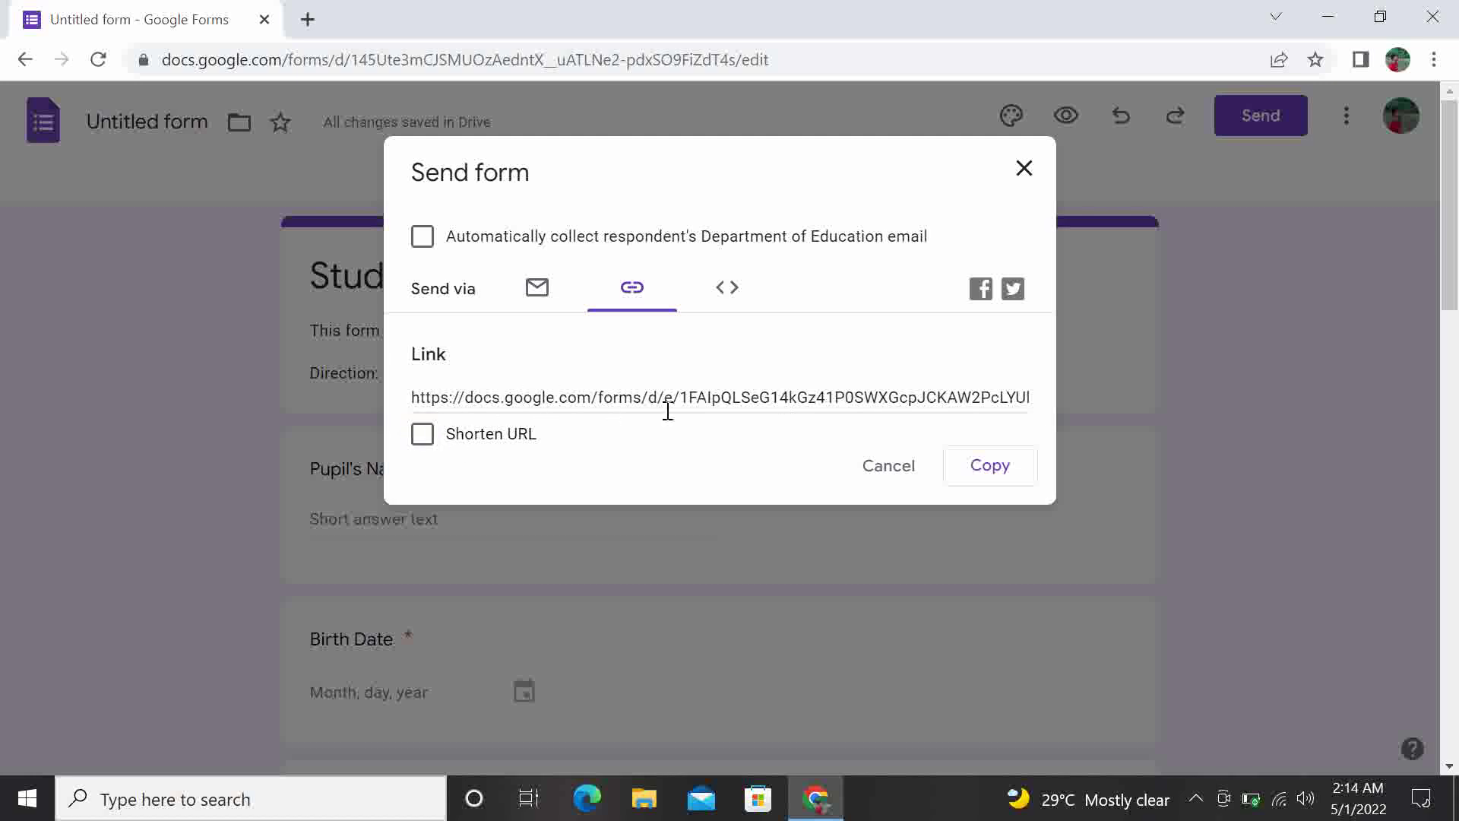
{"action": "left_click", "coordinate": [423, 435]}
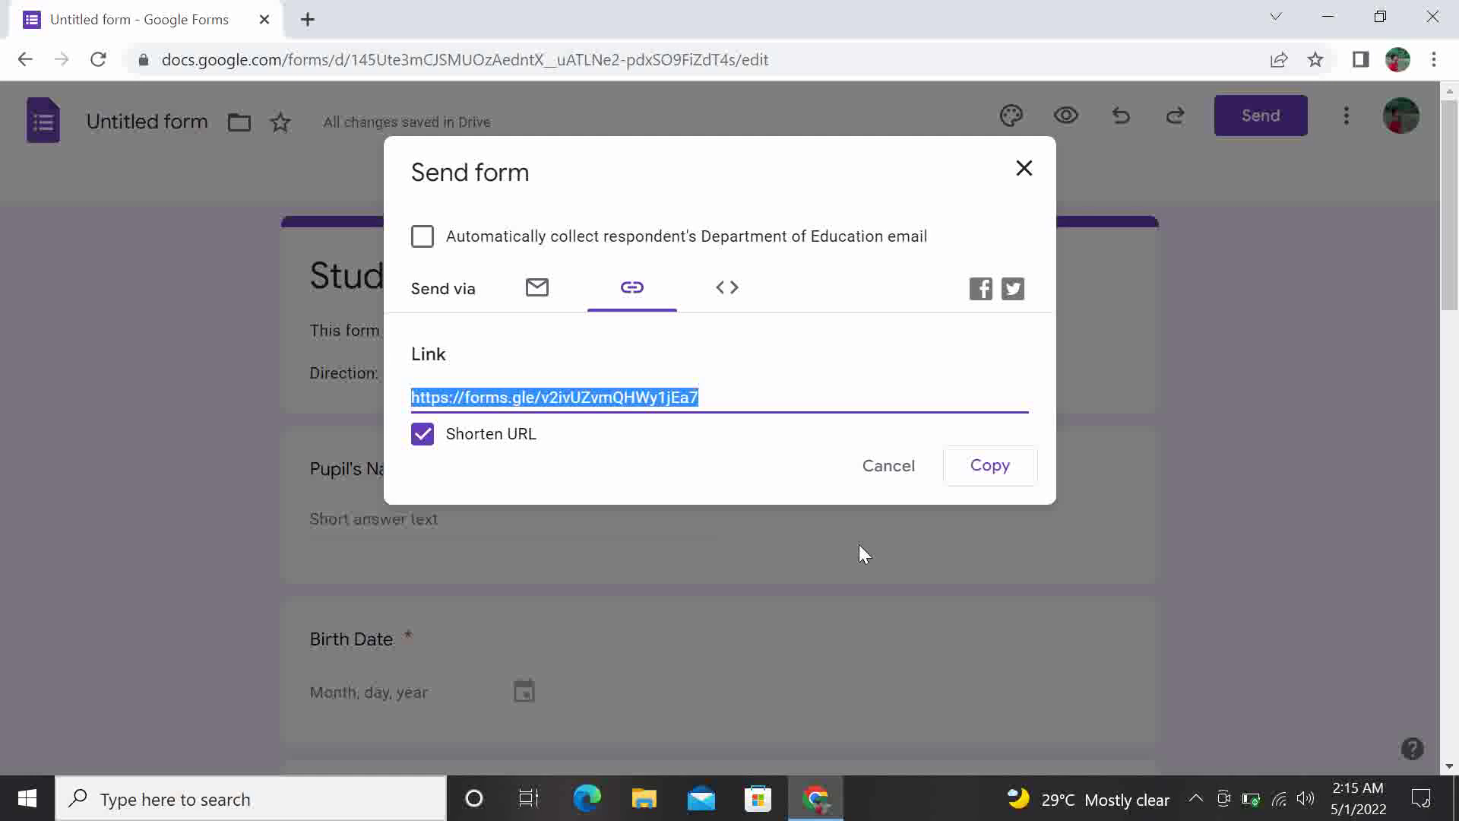
{"action": "left_click", "coordinate": [745, 294]}
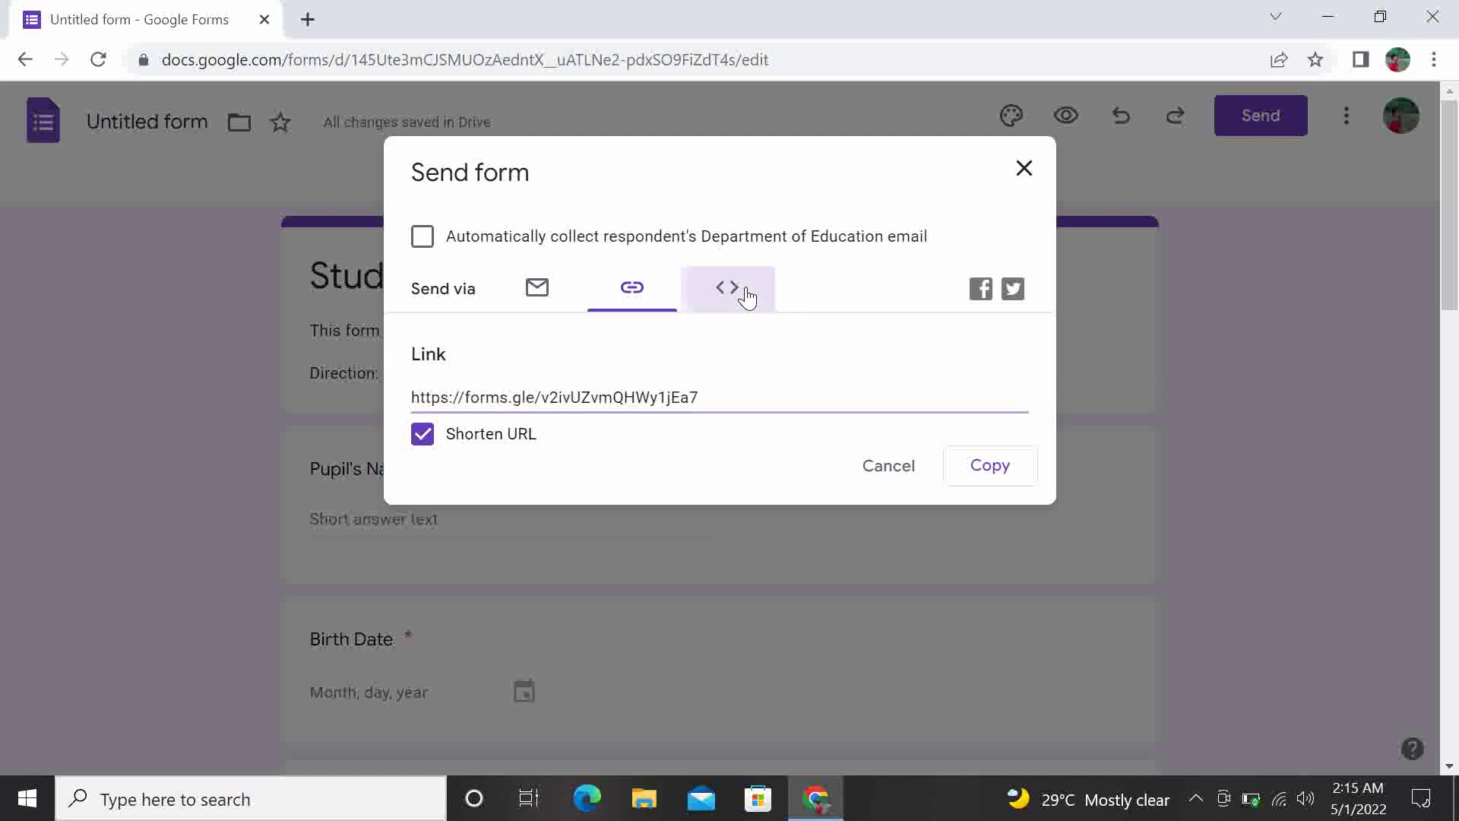
{"action": "left_click", "coordinate": [726, 295]}
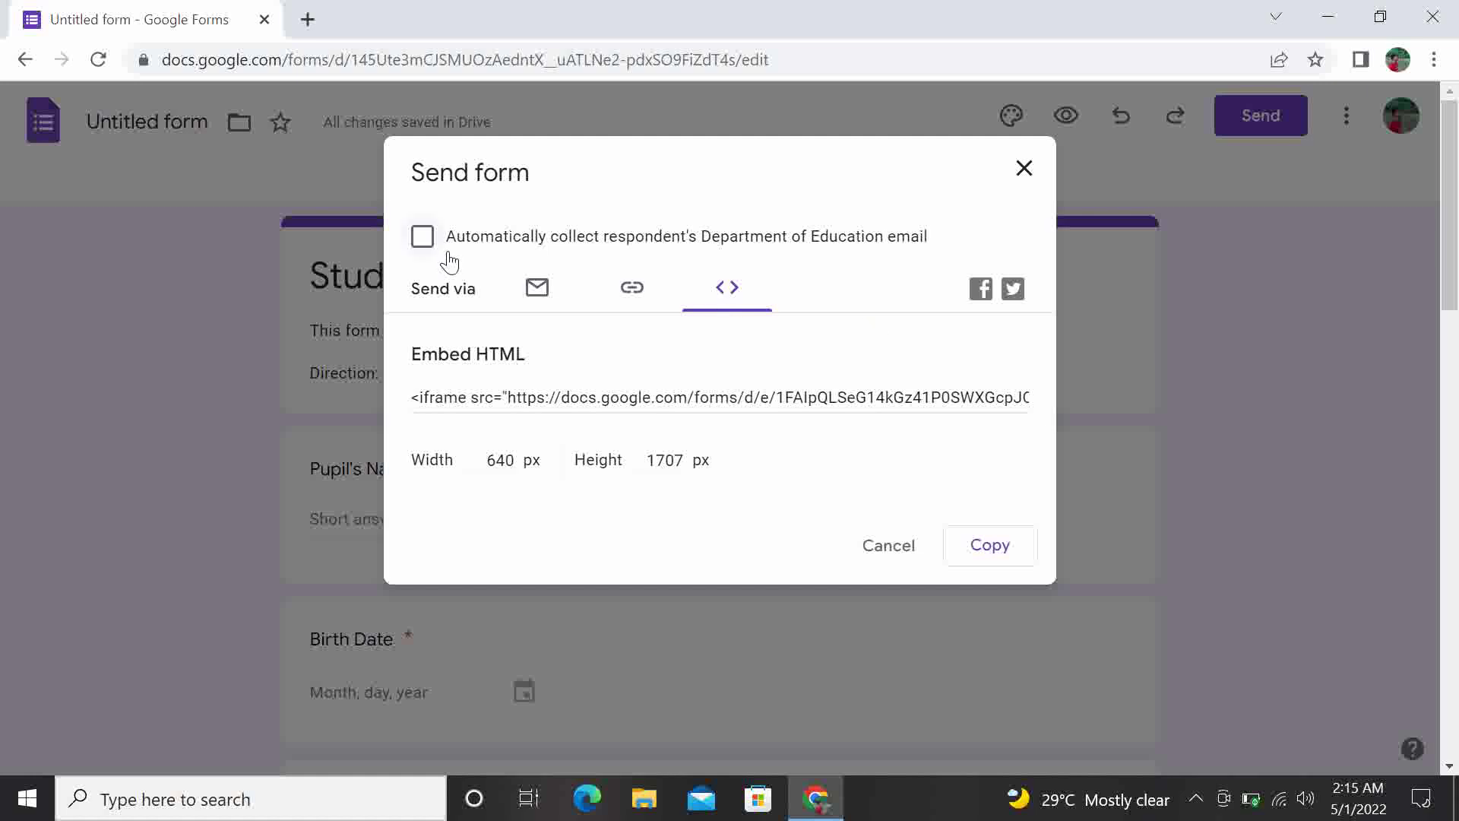
{"action": "left_click", "coordinate": [632, 293]}
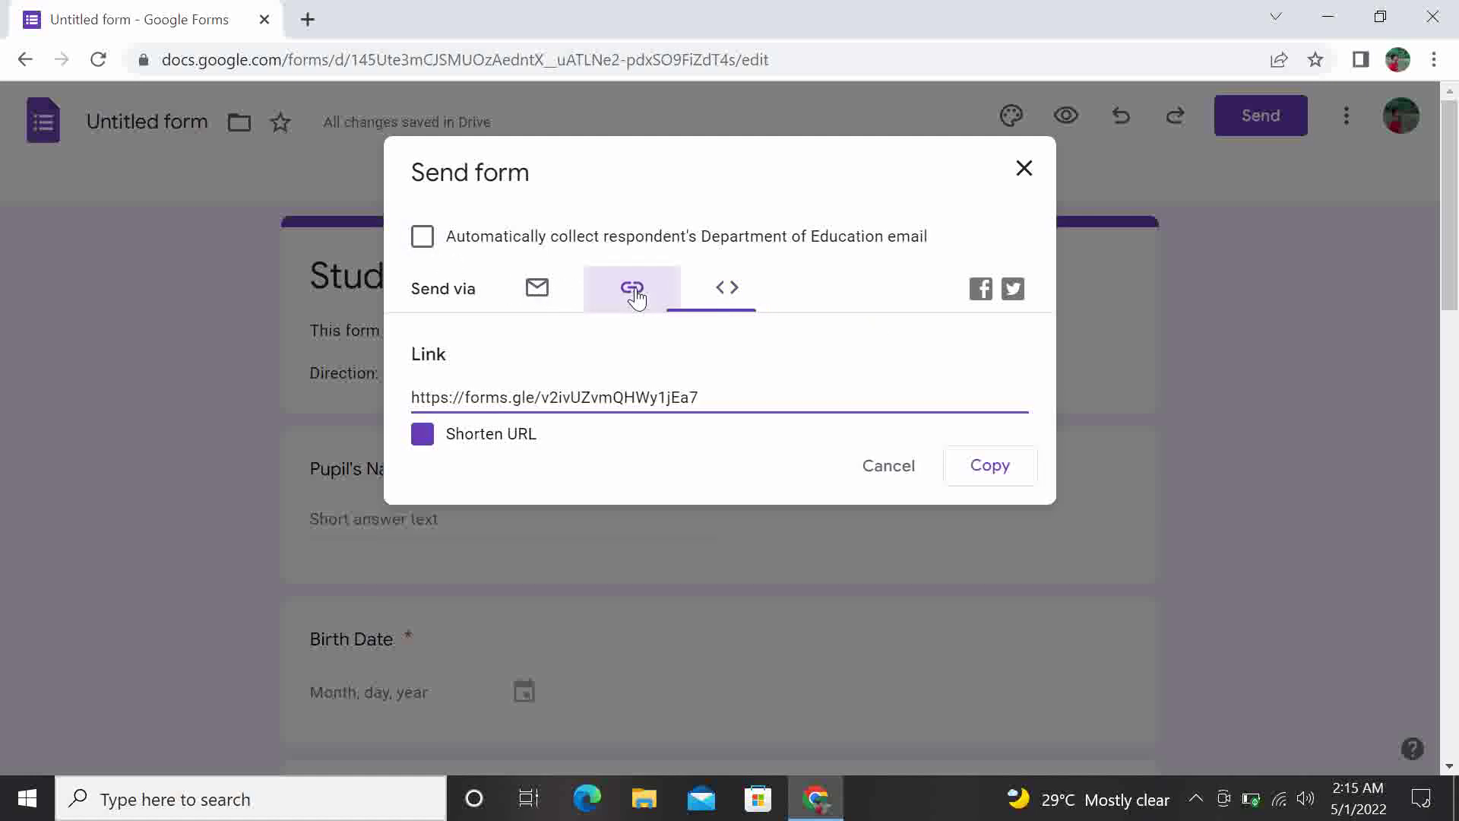
{"action": "left_click", "coordinate": [1010, 477]}
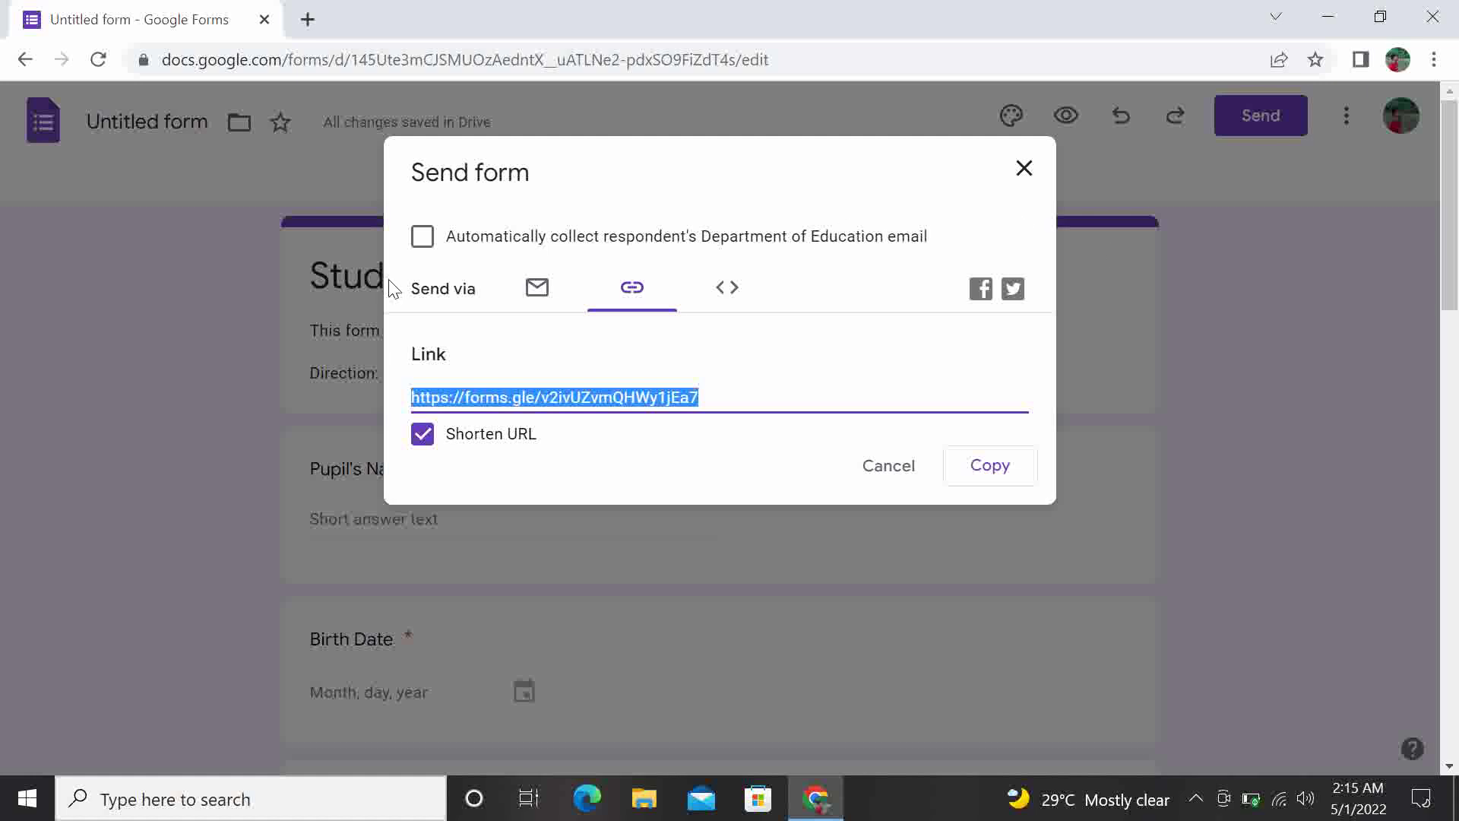
Close the Send dialog and open Add collaborators from the More menu to view link access
{"action": "left_click", "coordinate": [1024, 169]}
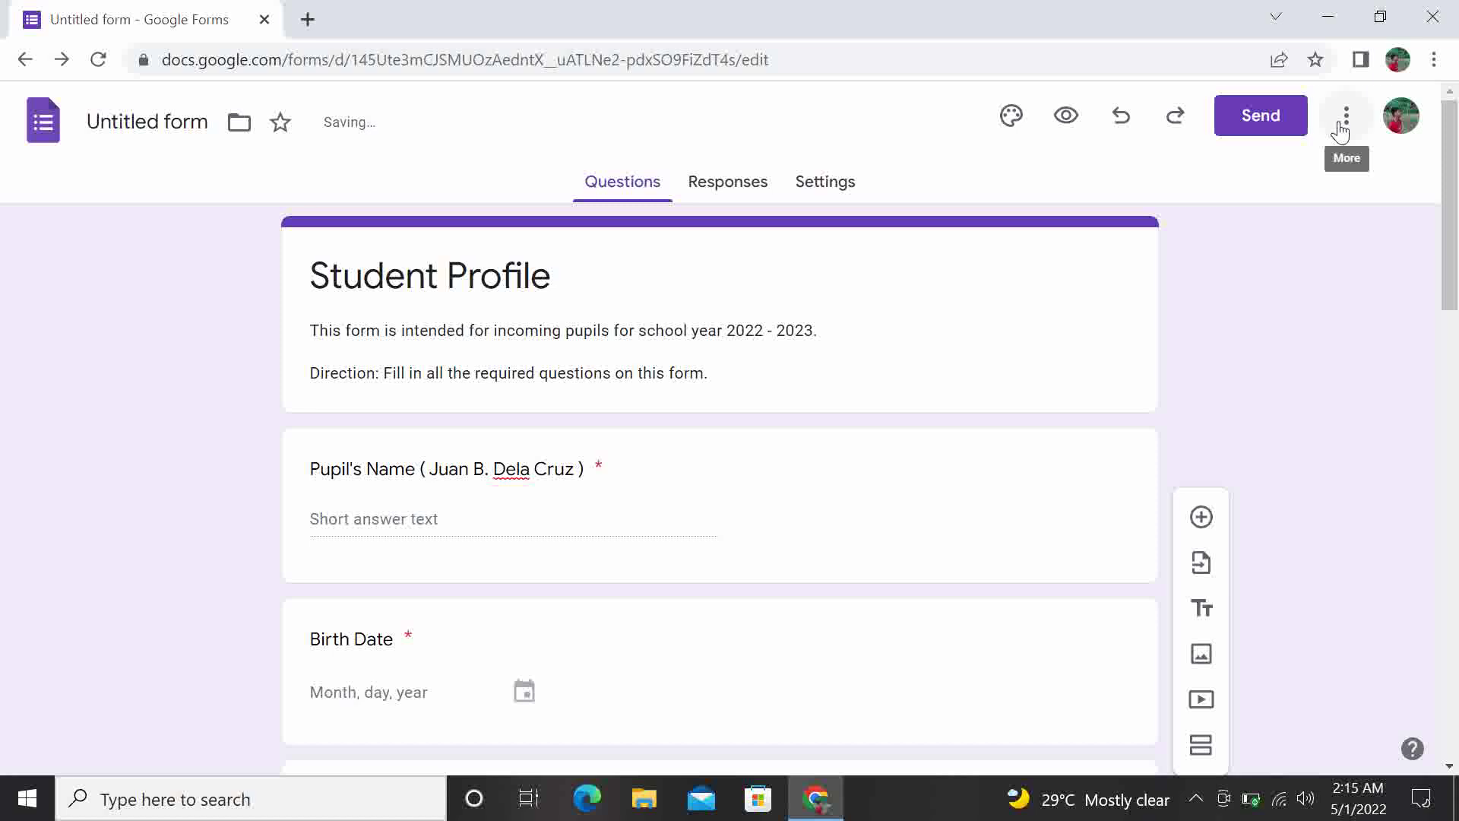
{"action": "left_click", "coordinate": [1343, 125]}
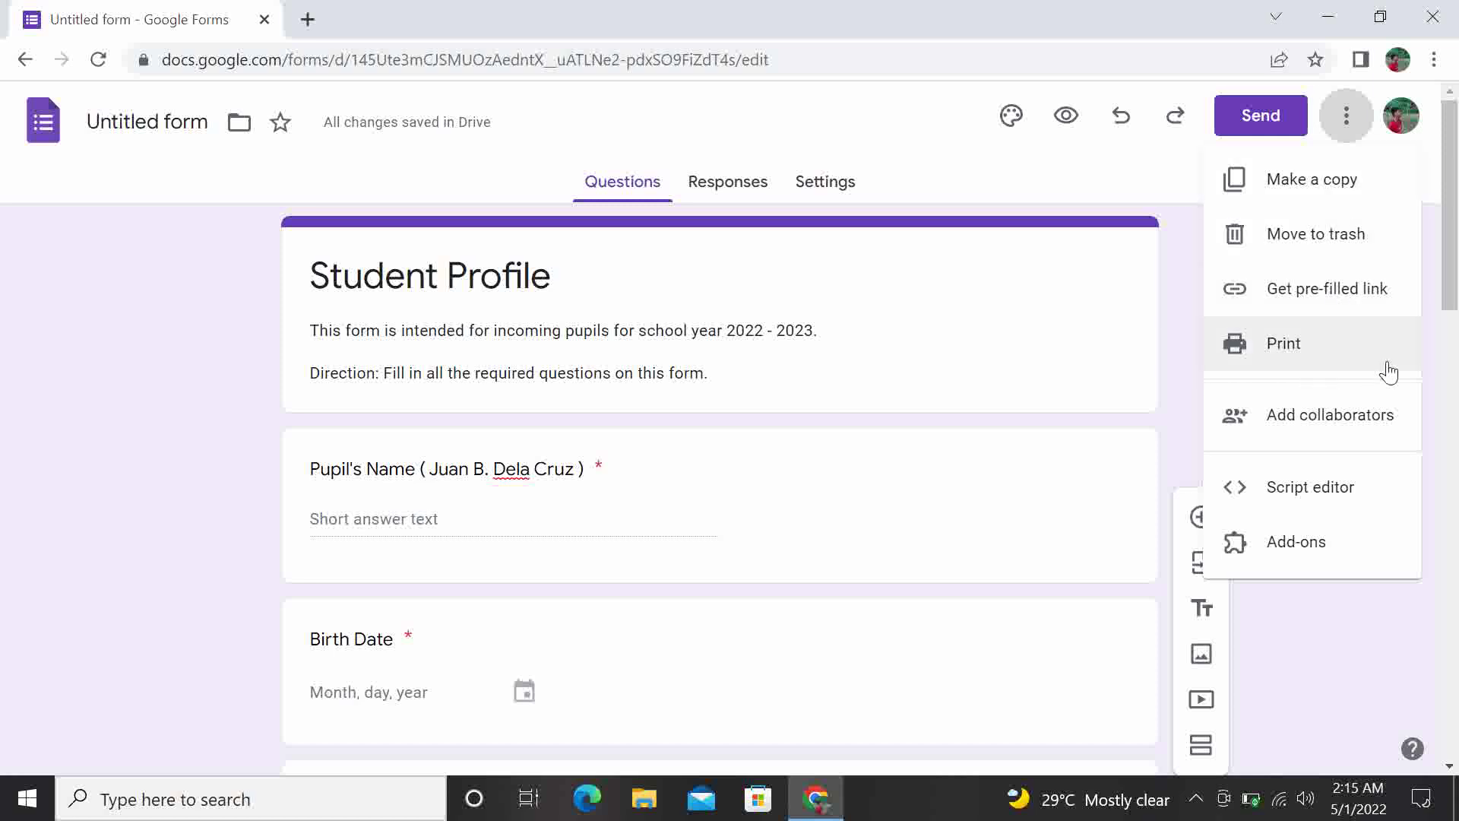
{"action": "left_click", "coordinate": [1347, 426]}
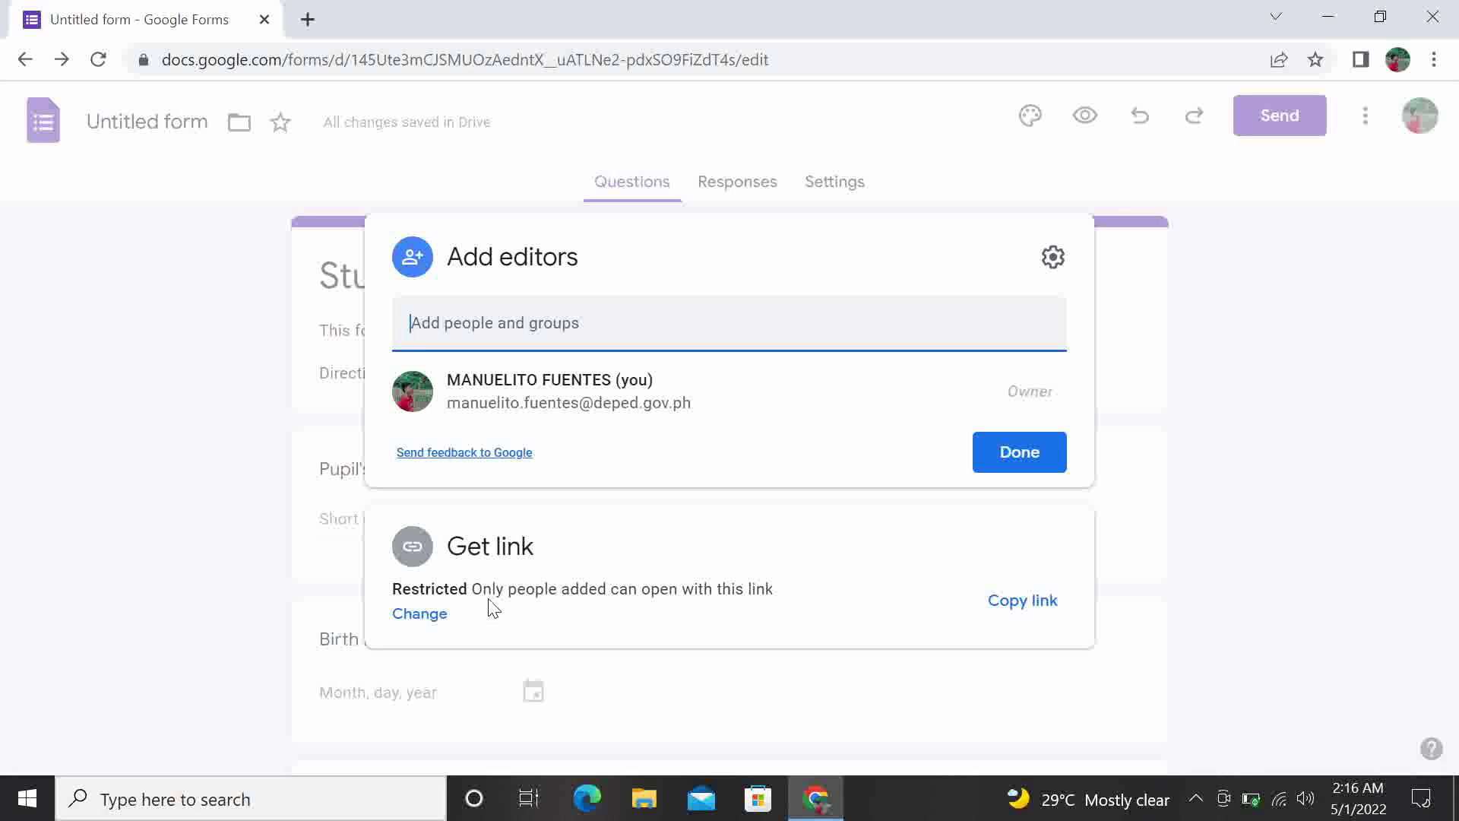
Switch link access to Anyone with the link, revert it to Restricted, and close sharing settings
{"action": "left_click", "coordinate": [428, 613]}
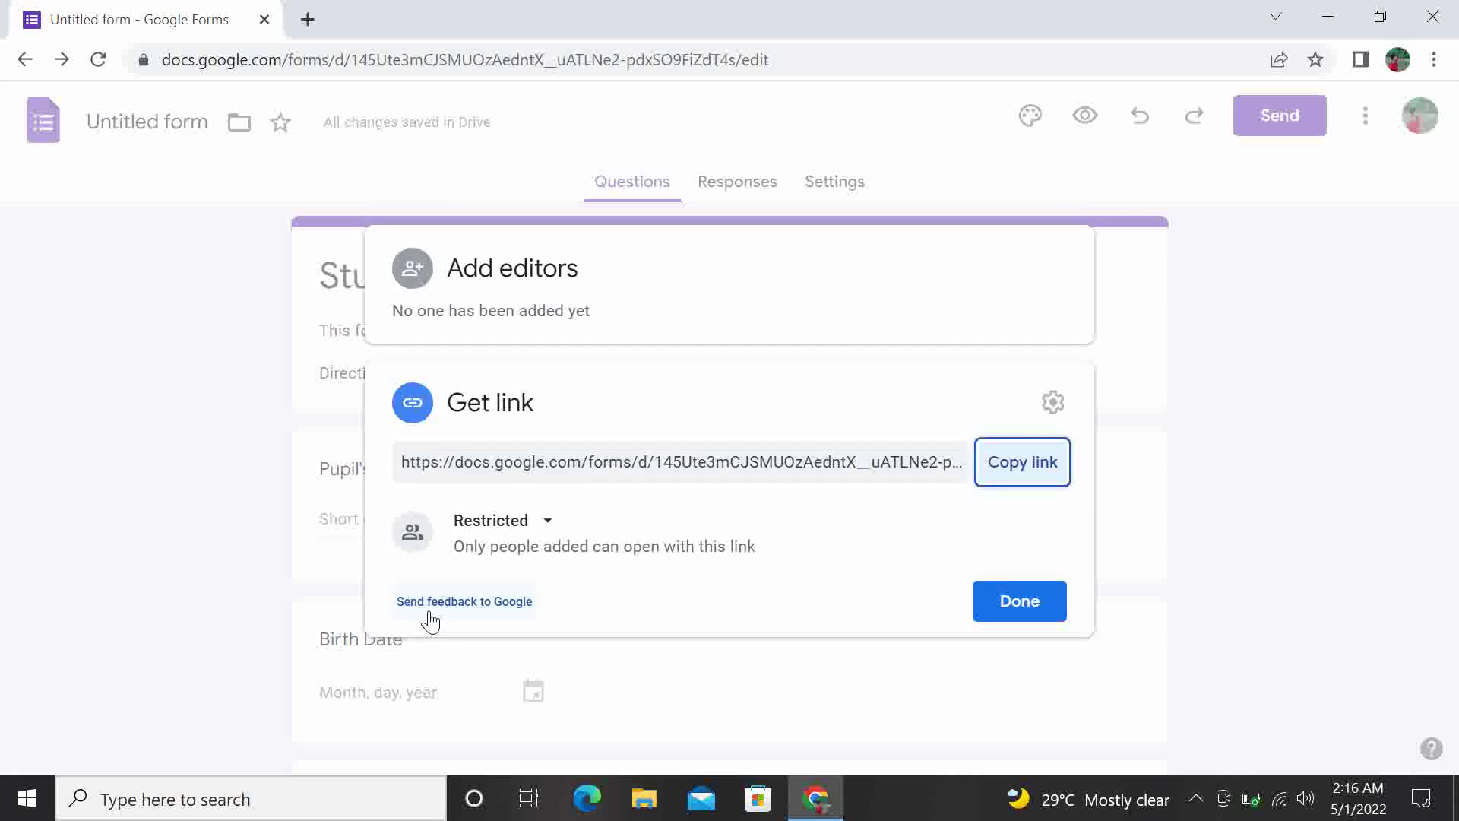
{"action": "left_click", "coordinate": [546, 523]}
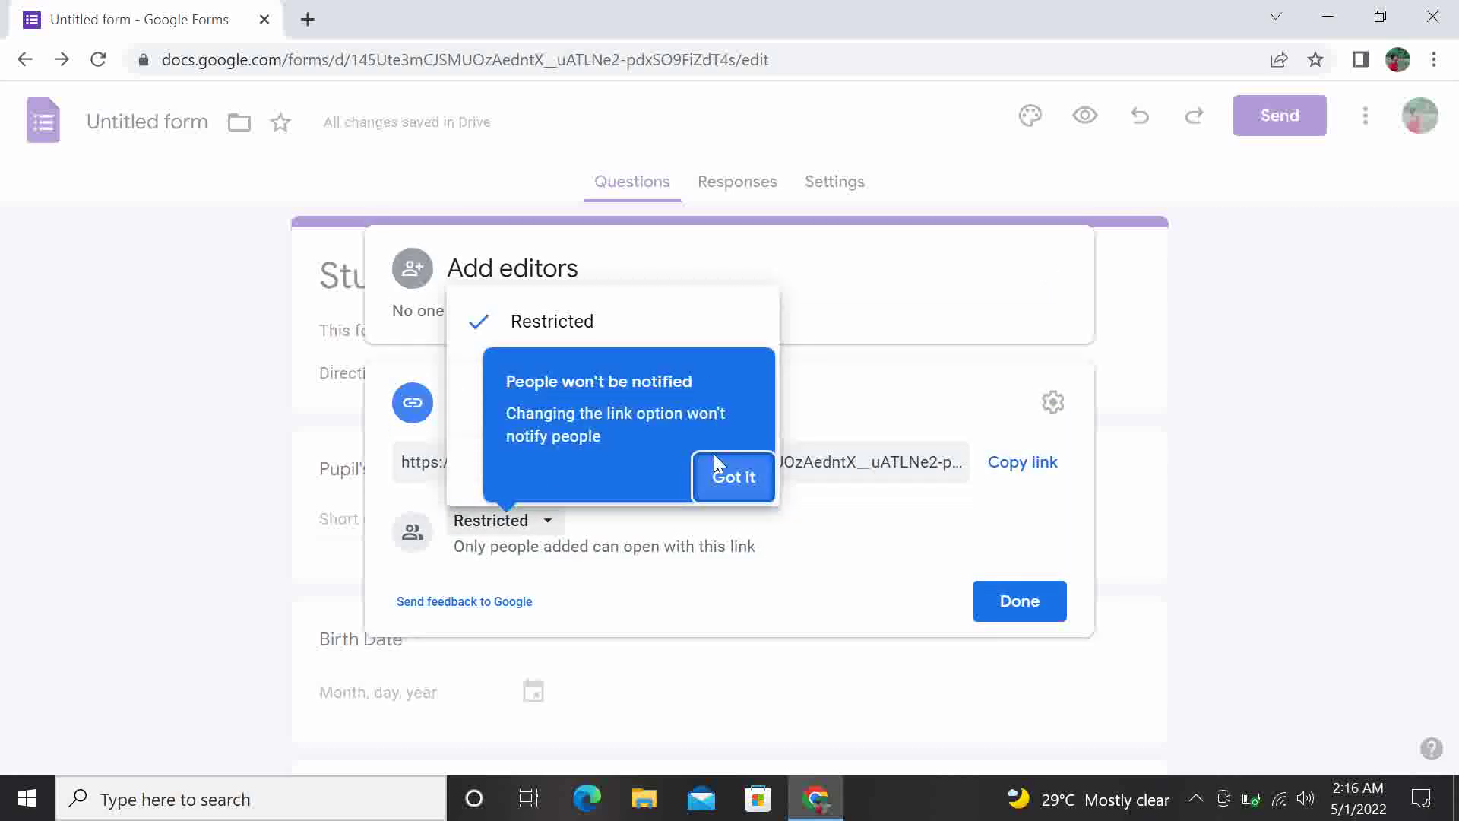
{"action": "left_click", "coordinate": [723, 477]}
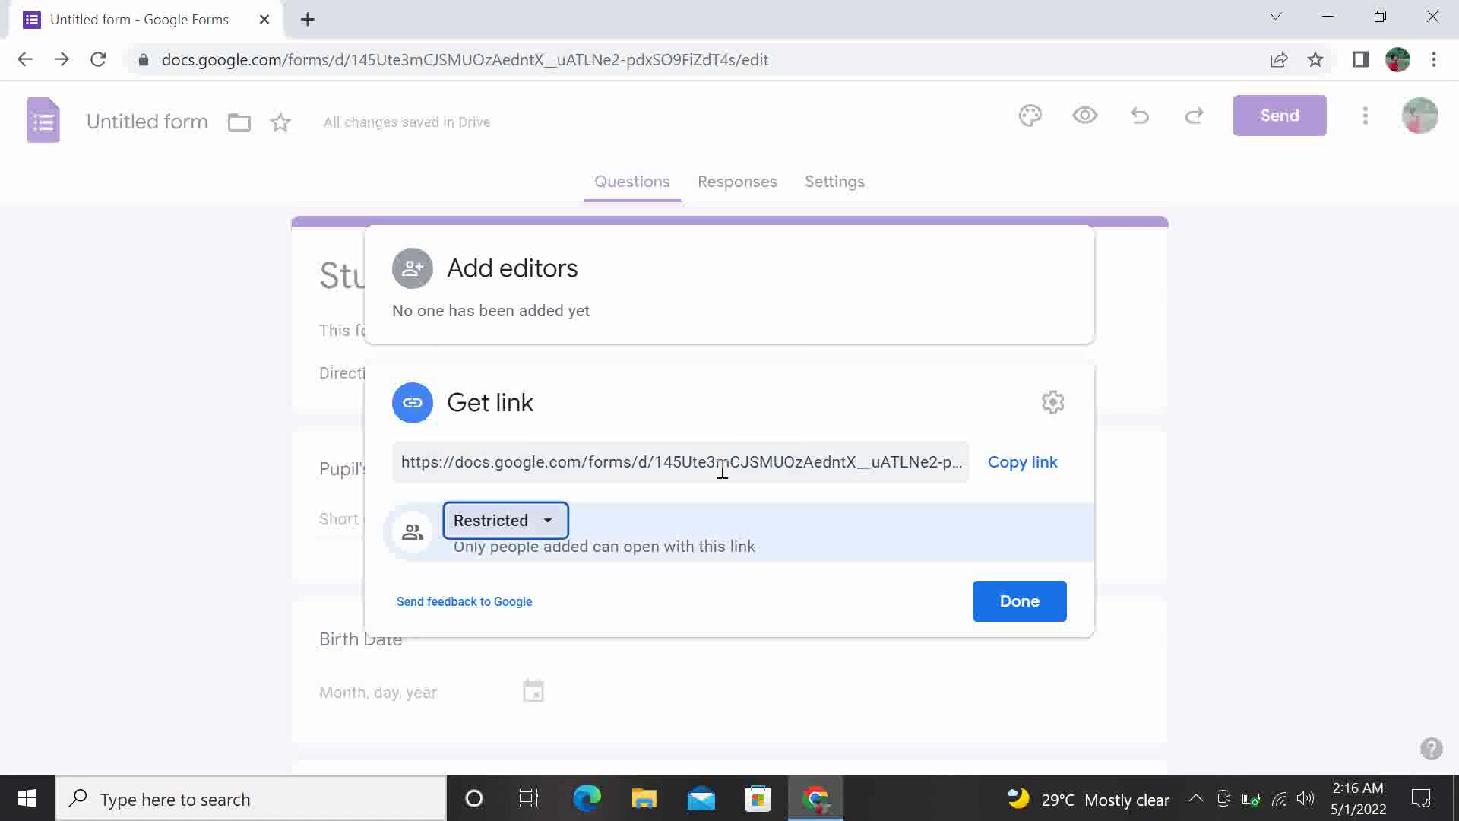
{"action": "left_click", "coordinate": [552, 520]}
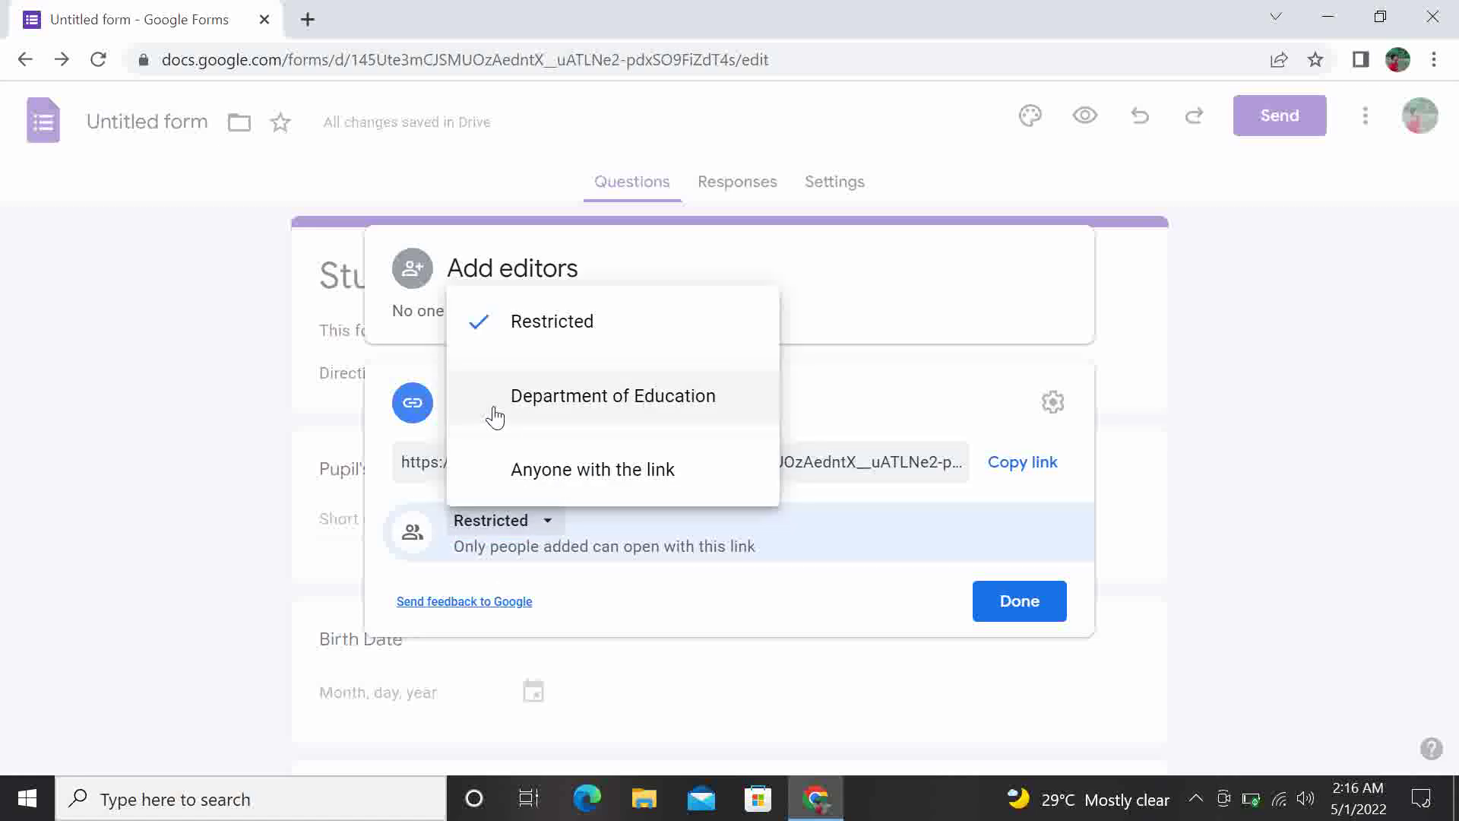
{"action": "left_click", "coordinate": [491, 478]}
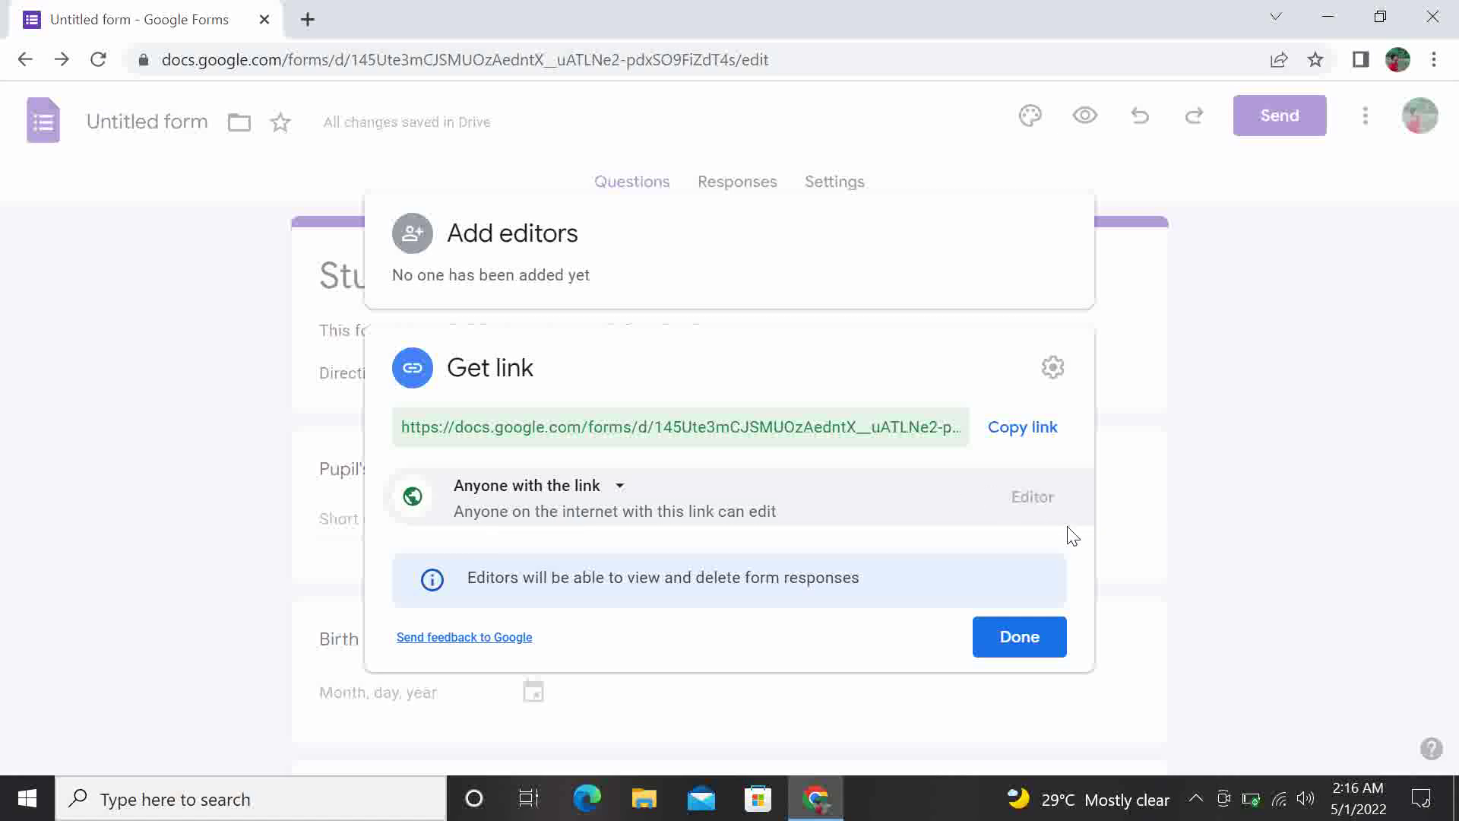
{"action": "left_click", "coordinate": [622, 492]}
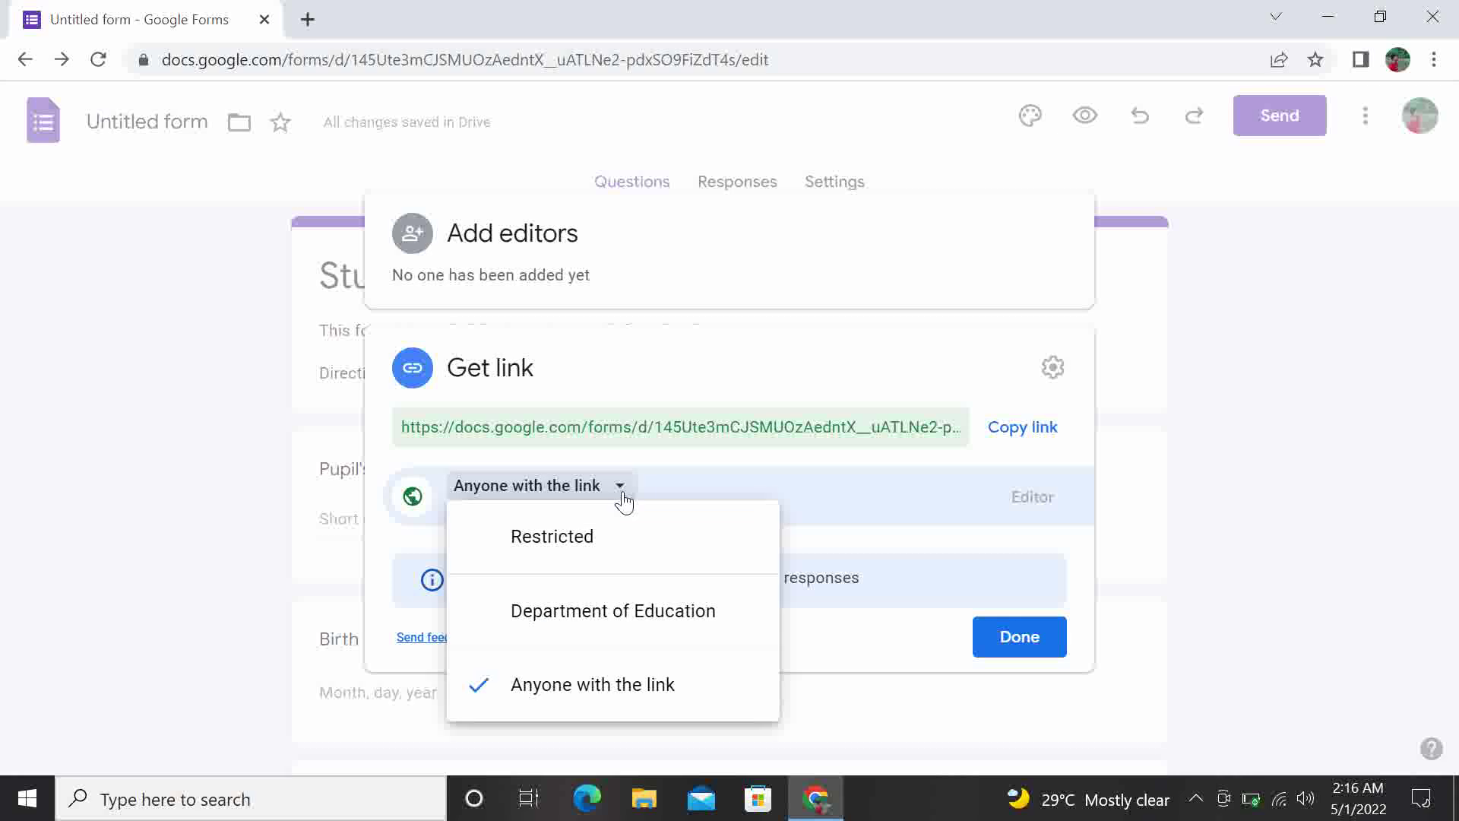
{"action": "left_click", "coordinate": [484, 547]}
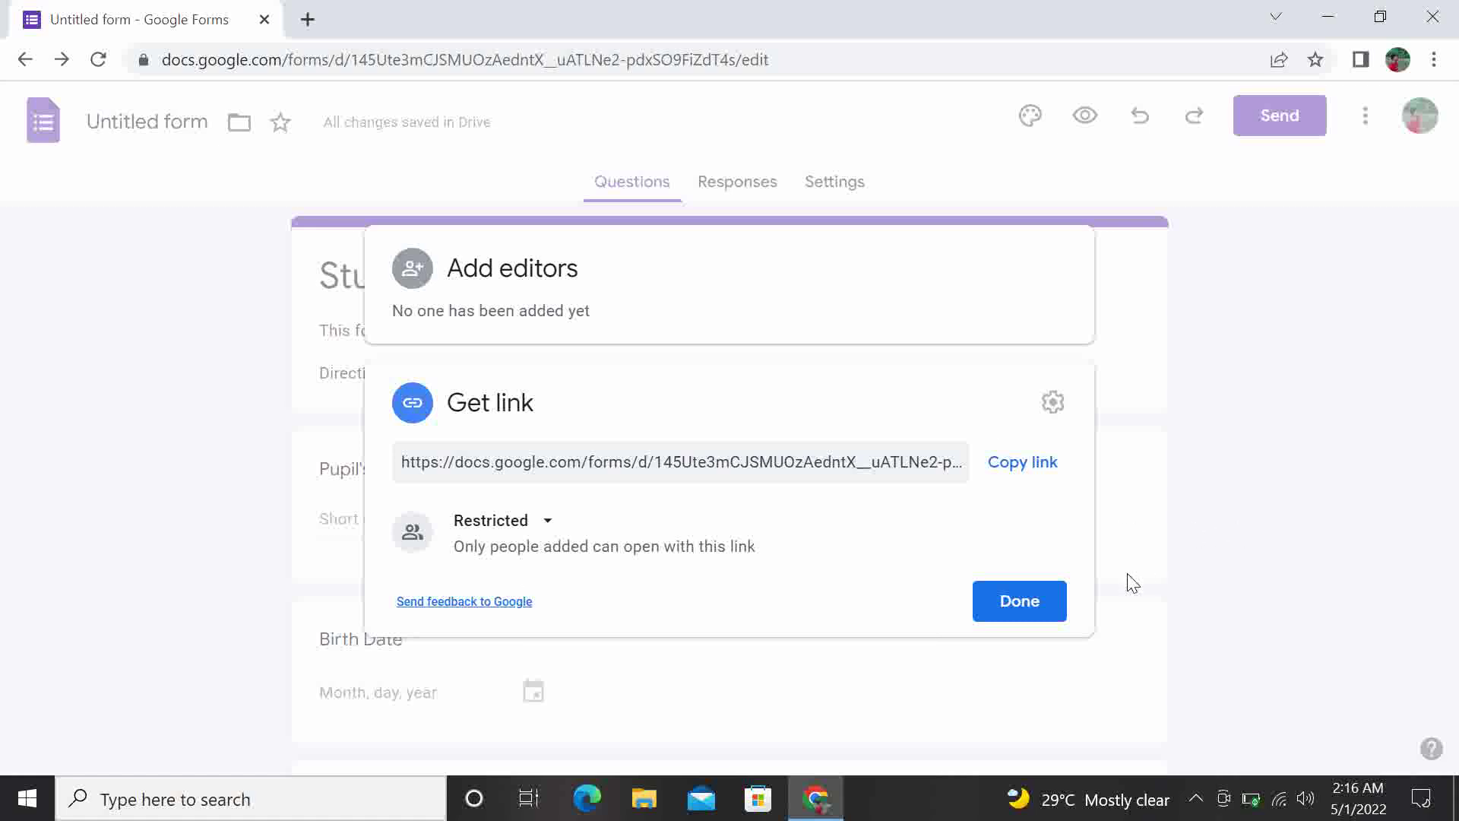
{"action": "left_click", "coordinate": [1002, 609]}
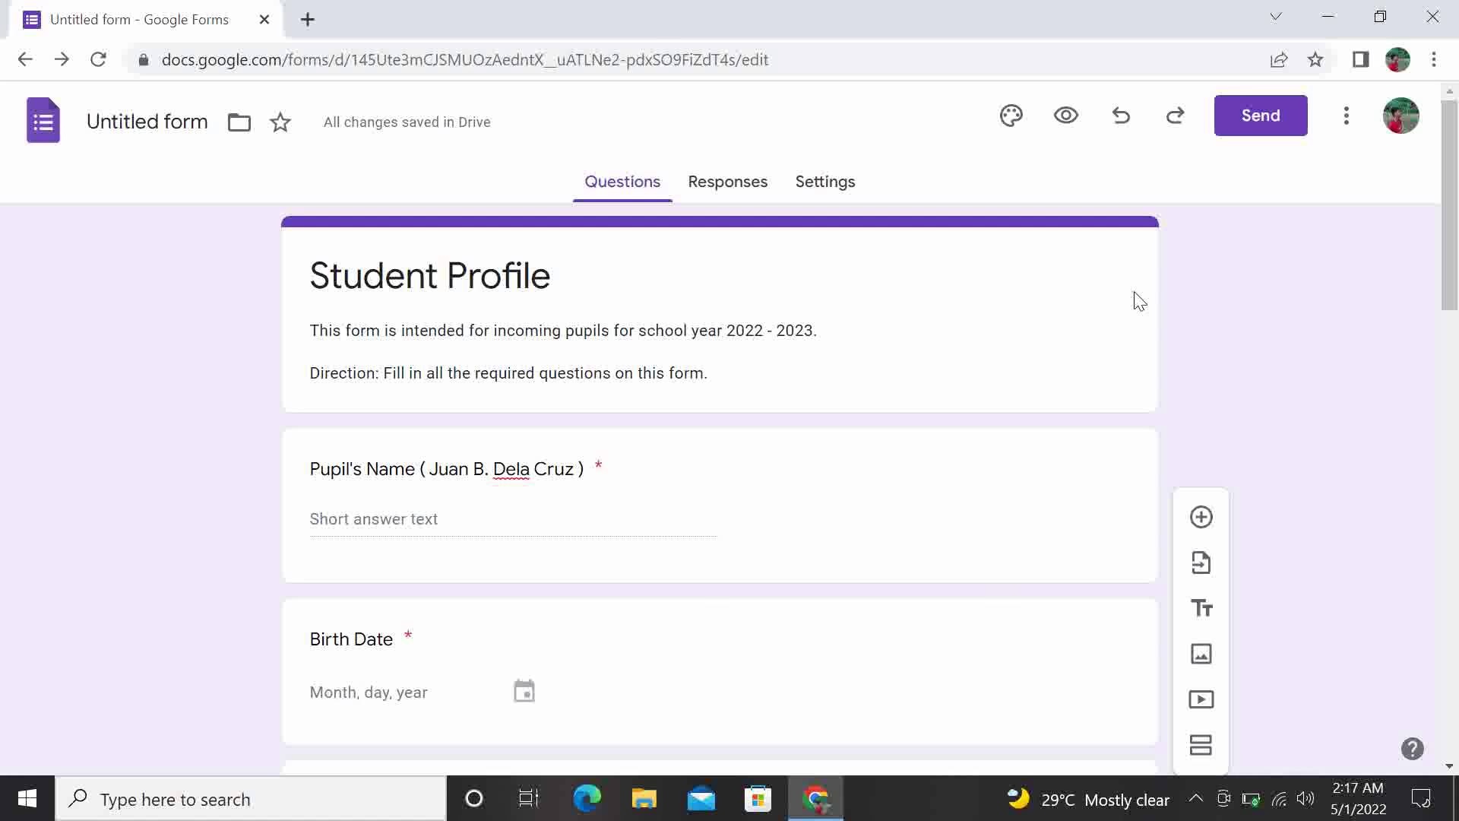
Dismiss the form's More menu and open a new browser tab
{"action": "left_click", "coordinate": [1345, 137]}
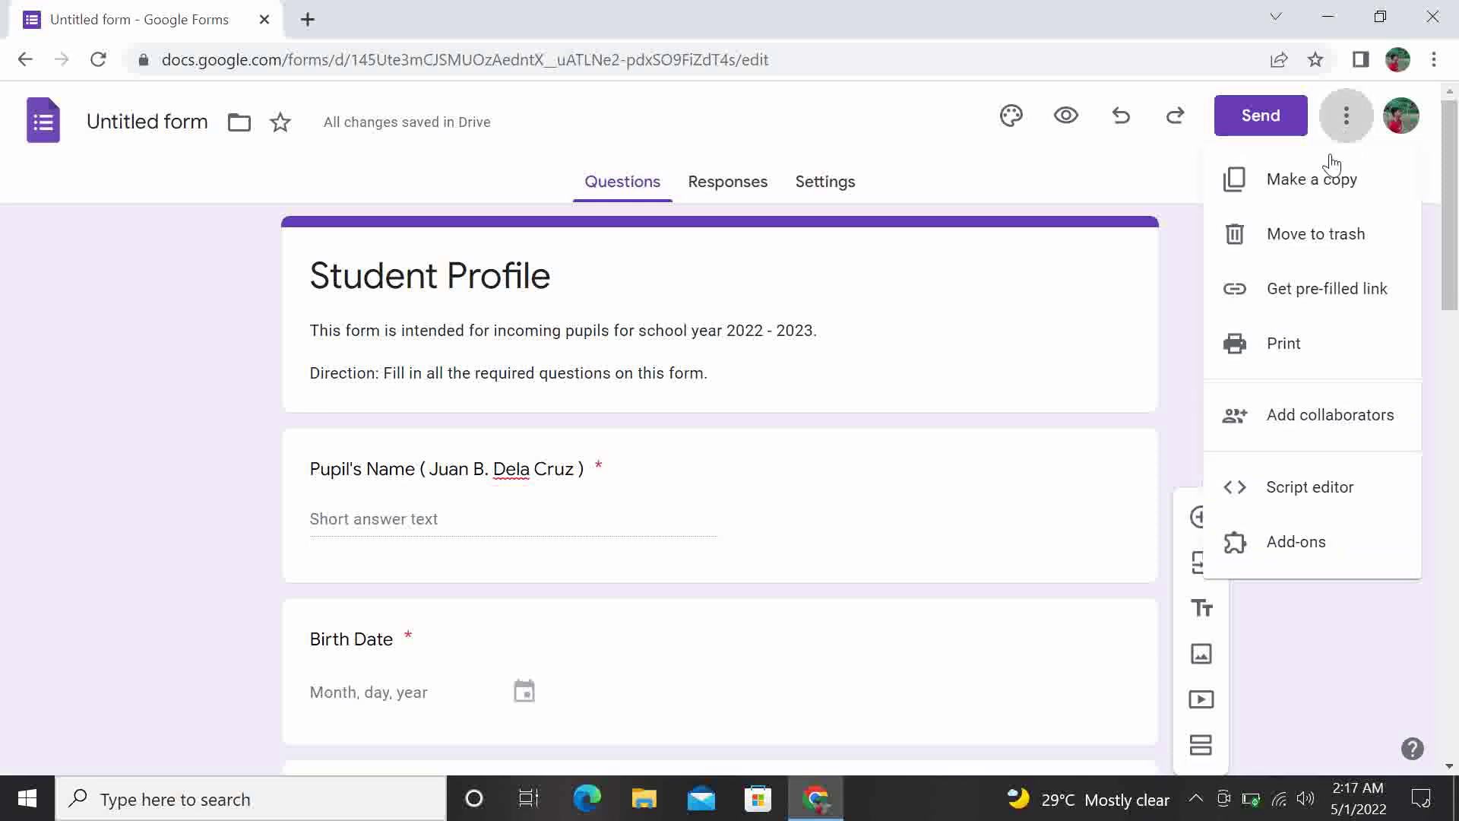
{"action": "left_click", "coordinate": [1163, 190]}
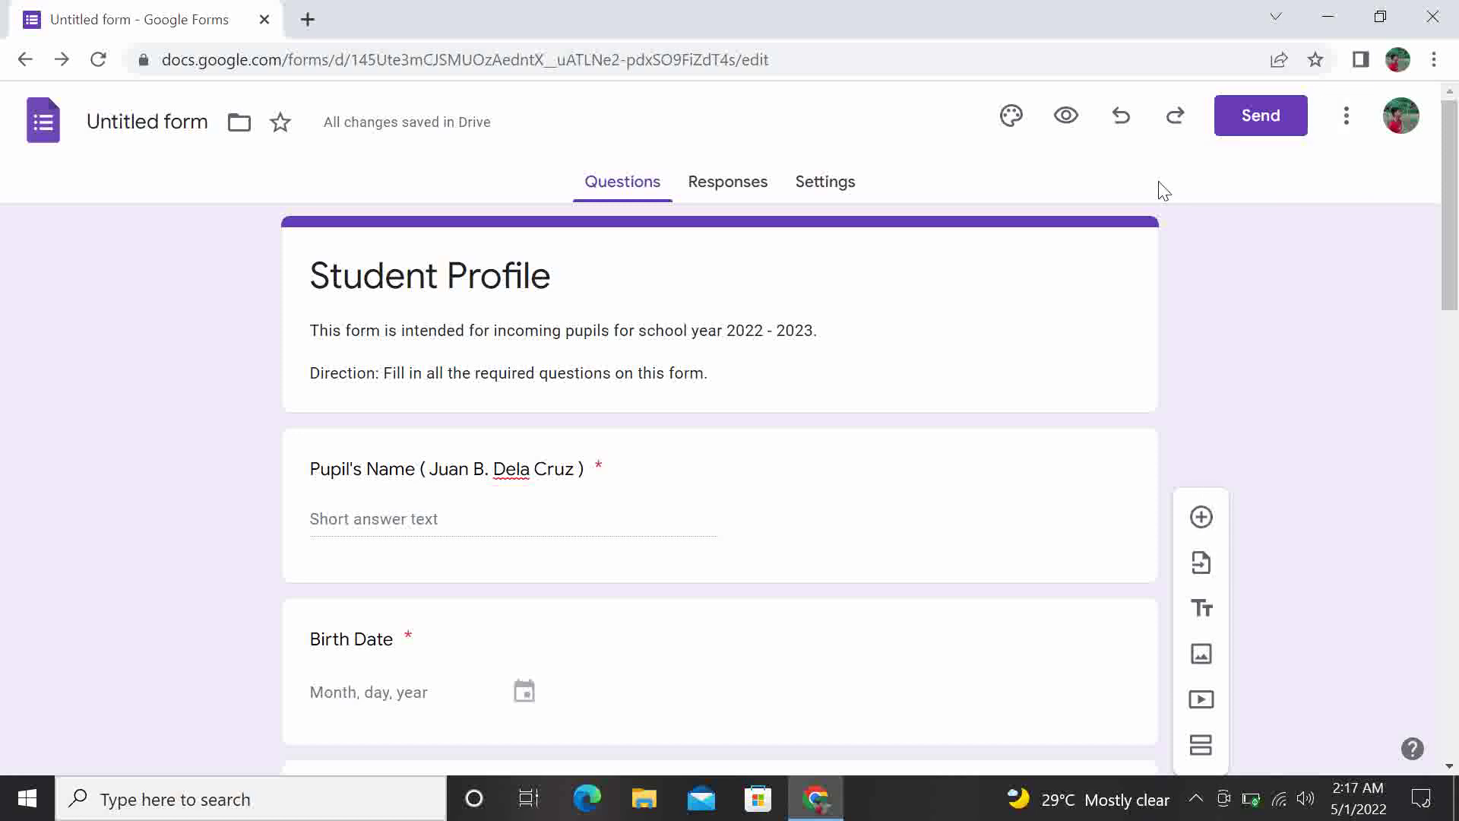
{"action": "left_click", "coordinate": [308, 19]}
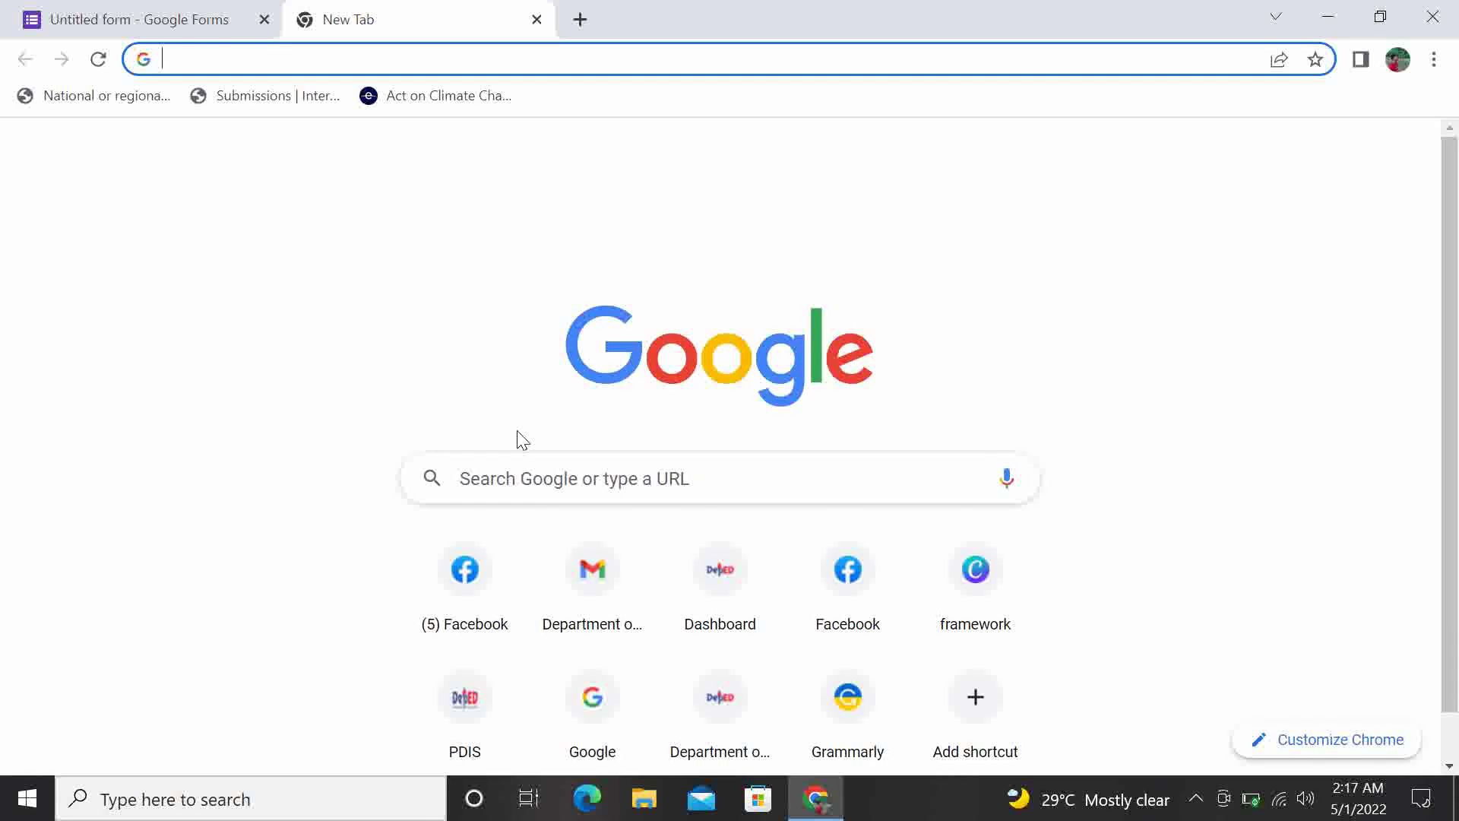
Go to Facebook Messenger and open the chat with the contact found by name search
{"action": "left_click", "coordinate": [485, 619]}
{"action": "left_click", "coordinate": [485, 620]}
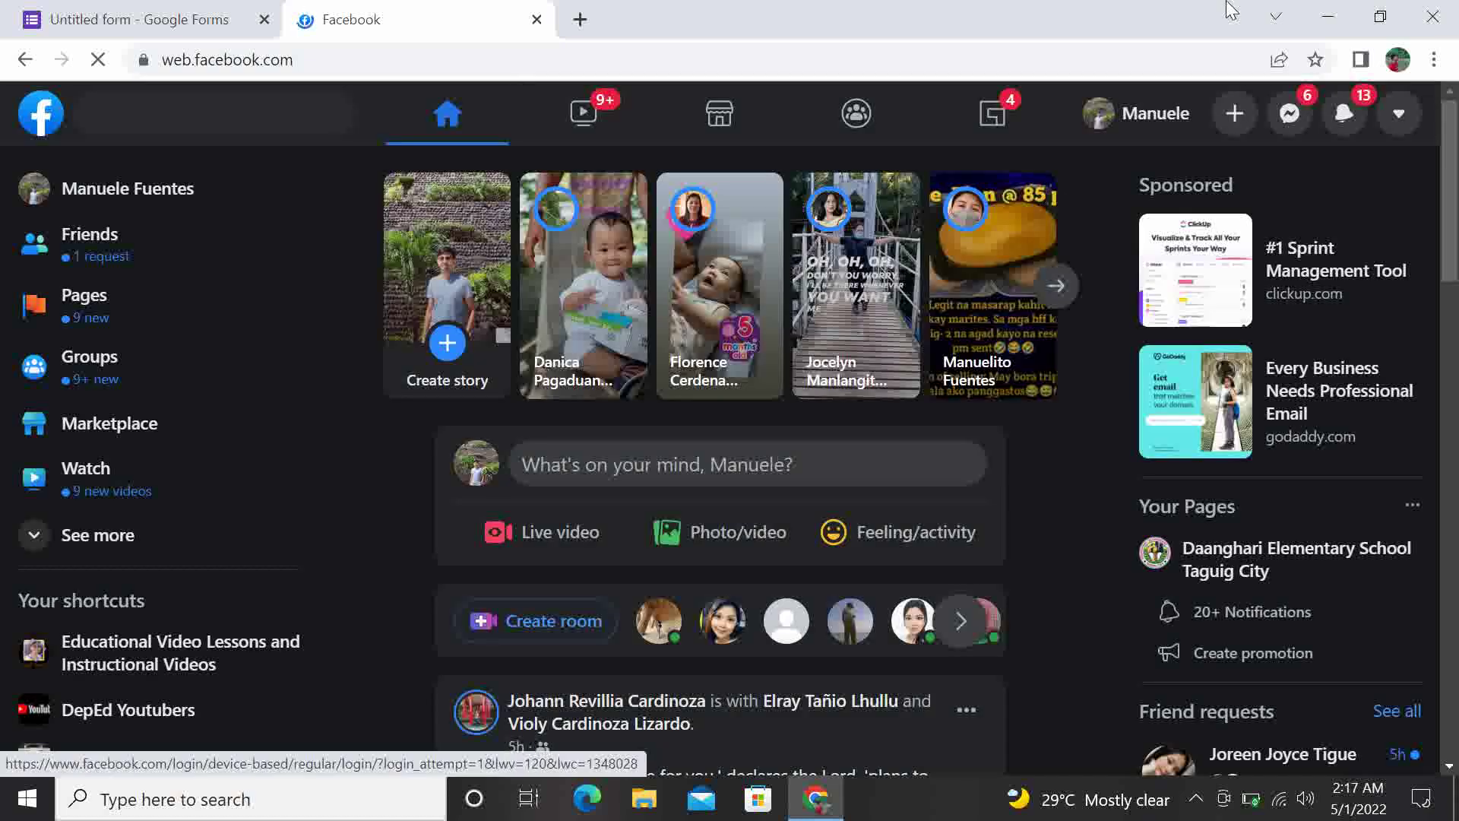
{"action": "left_click", "coordinate": [1290, 114]}
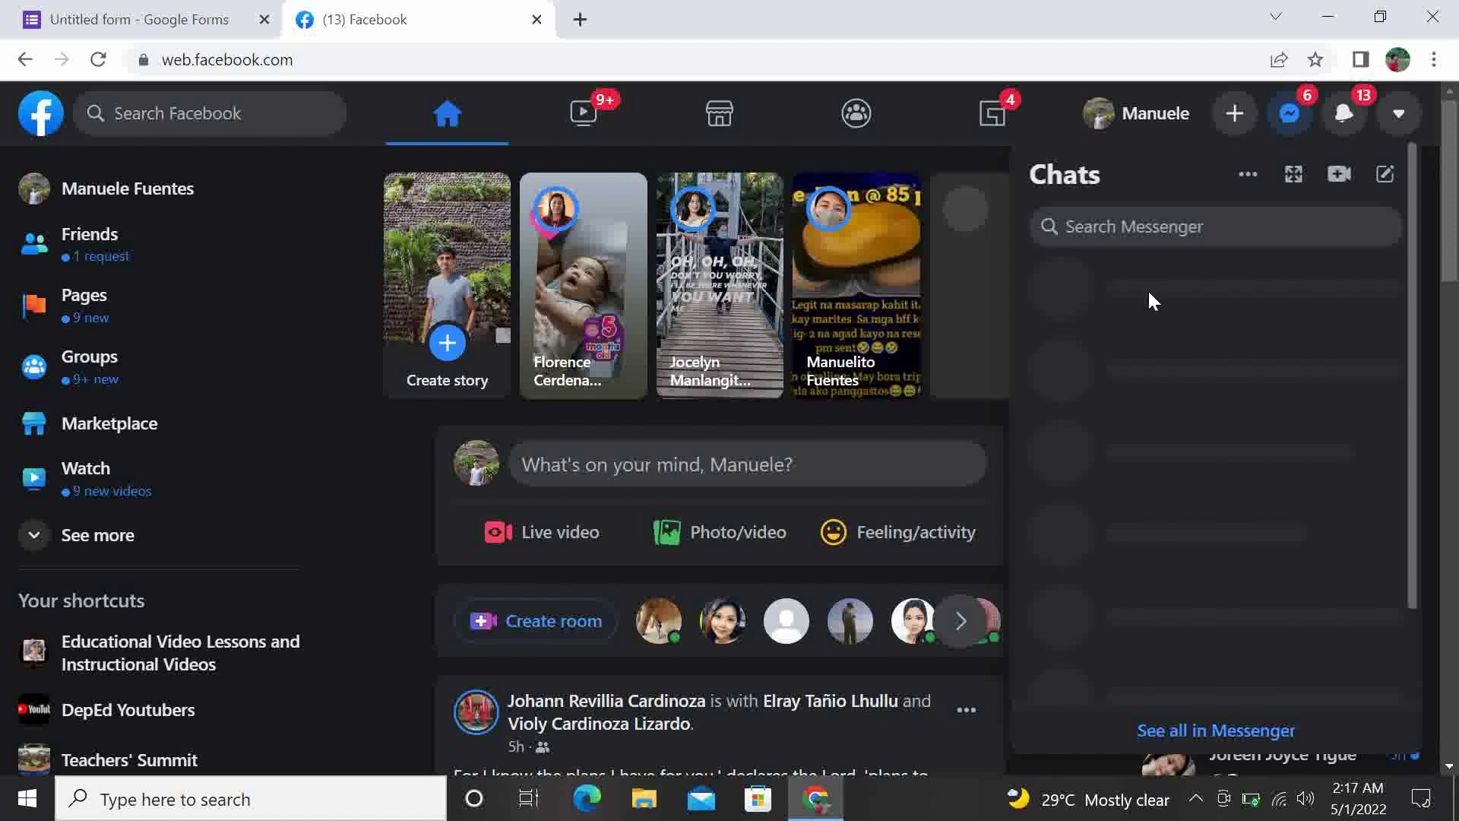
{"action": "left_click", "coordinate": [1160, 224]}
{"action": "type", "text": "Manuelito"}
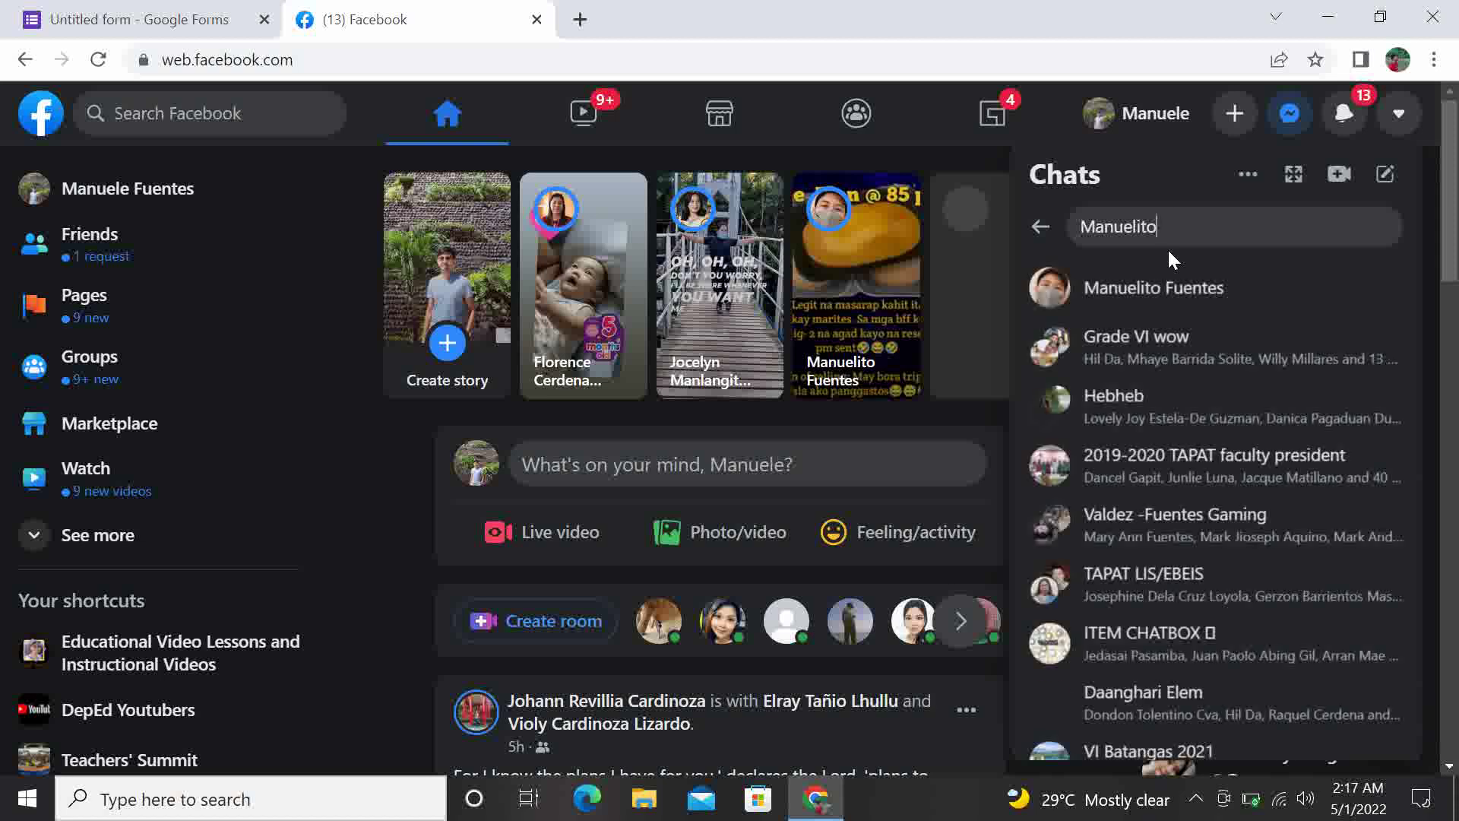
{"action": "left_click", "coordinate": [1119, 295]}
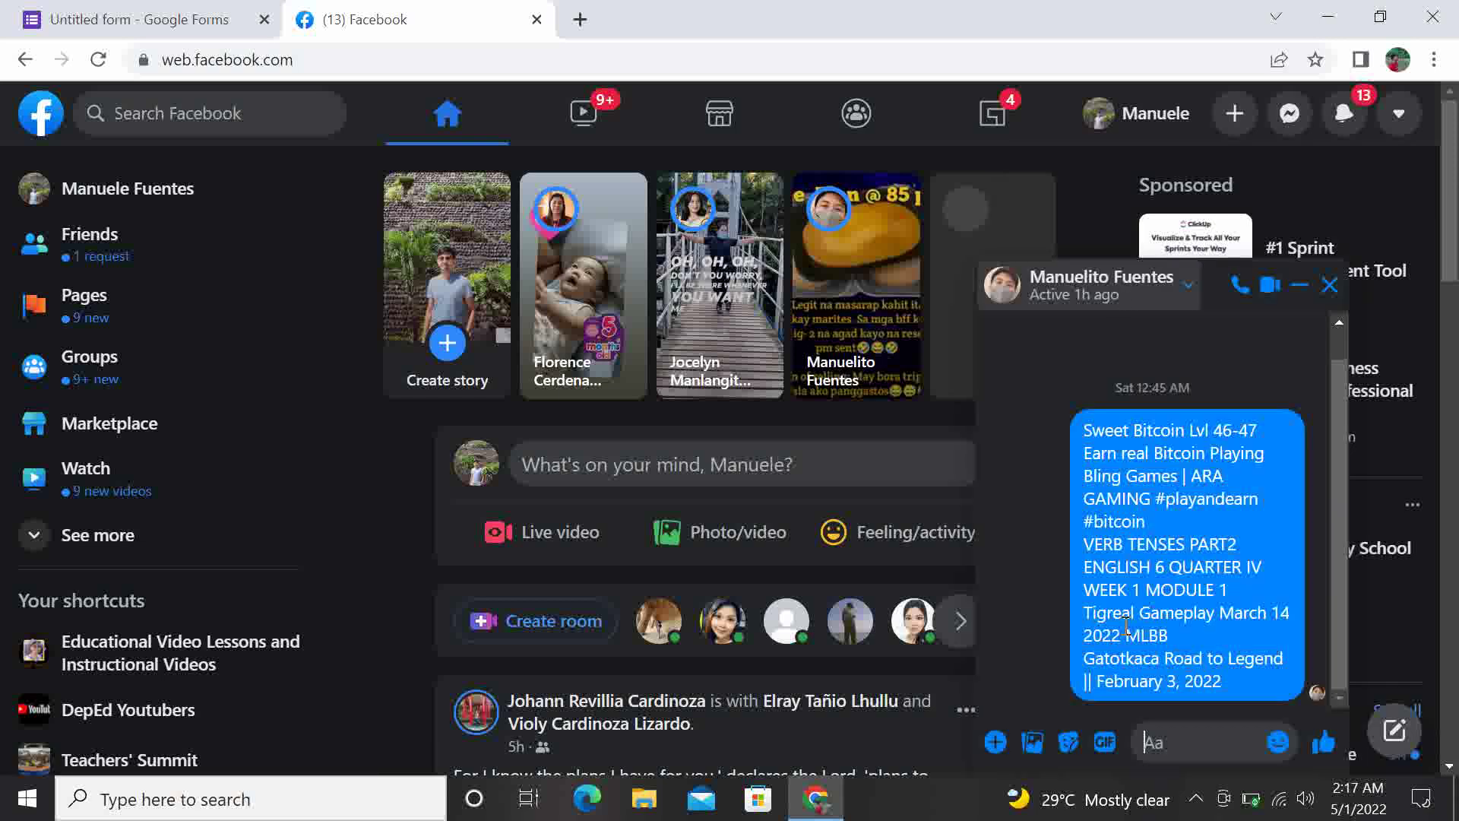
Paste and send the form's short link in the chat, then open it
{"action": "type", "text": "https://forms.gle/v2ivUZvmQHWy1jEa7"}
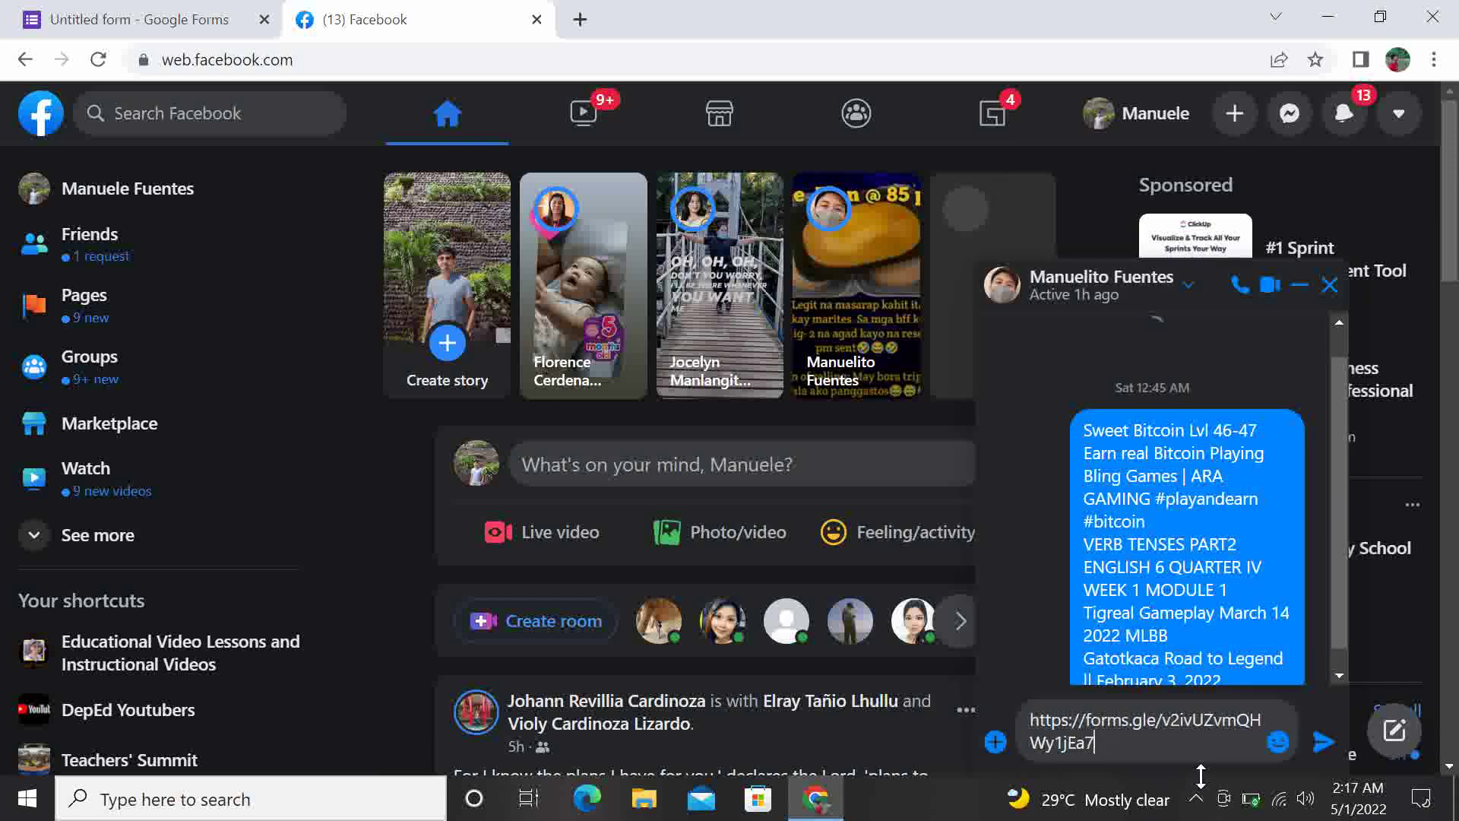
{"action": "left_click", "coordinate": [1325, 743]}
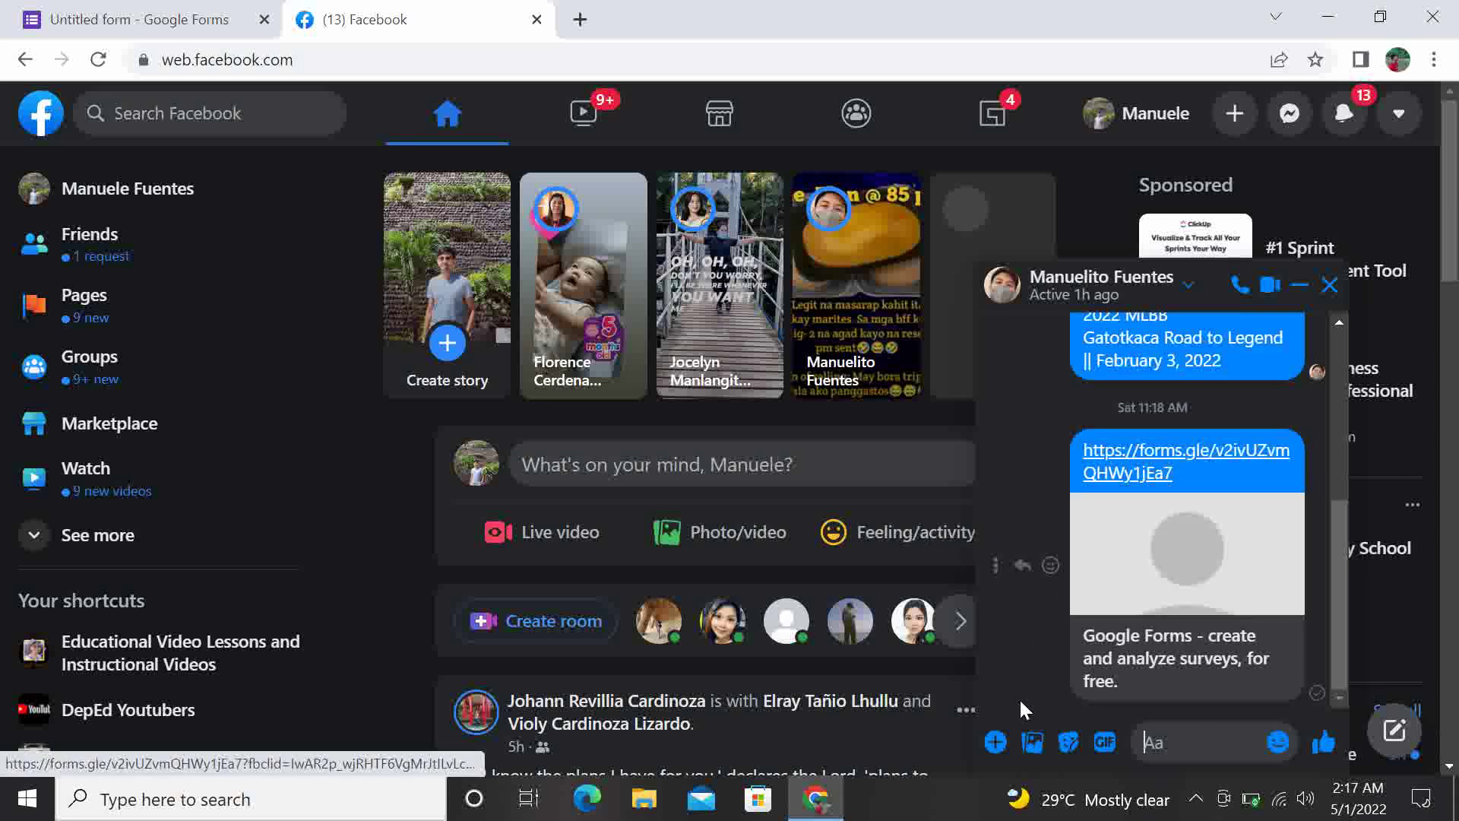
{"action": "left_click", "coordinate": [1123, 466]}
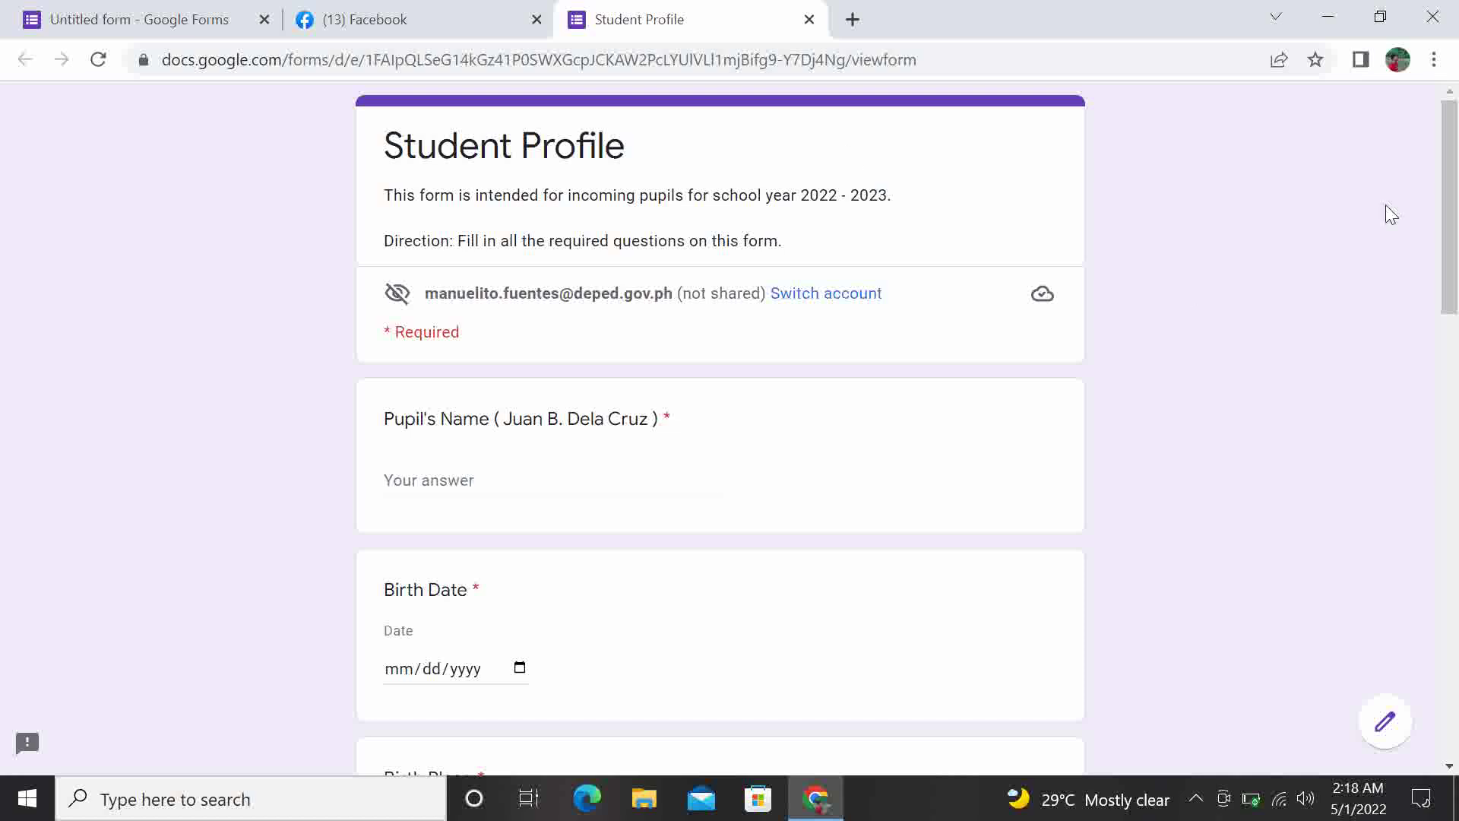
Scroll through the live Student Profile form, then close its tab
{"action": "left_click_drag", "start_coordinate": [1446, 226], "coordinate": [1439, 84]}
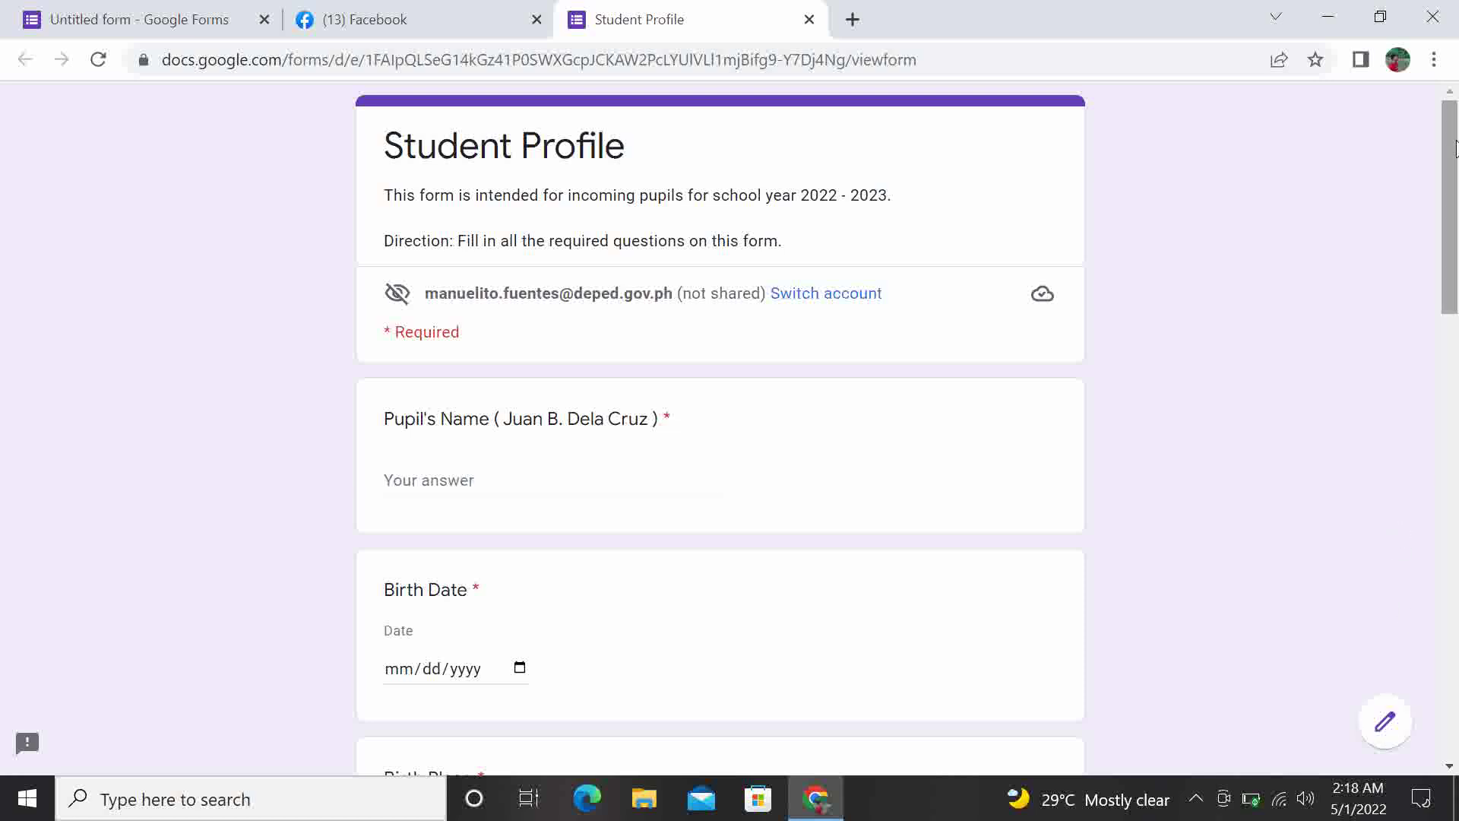
{"action": "left_click_drag", "start_coordinate": [1453, 144], "coordinate": [1381, 16]}
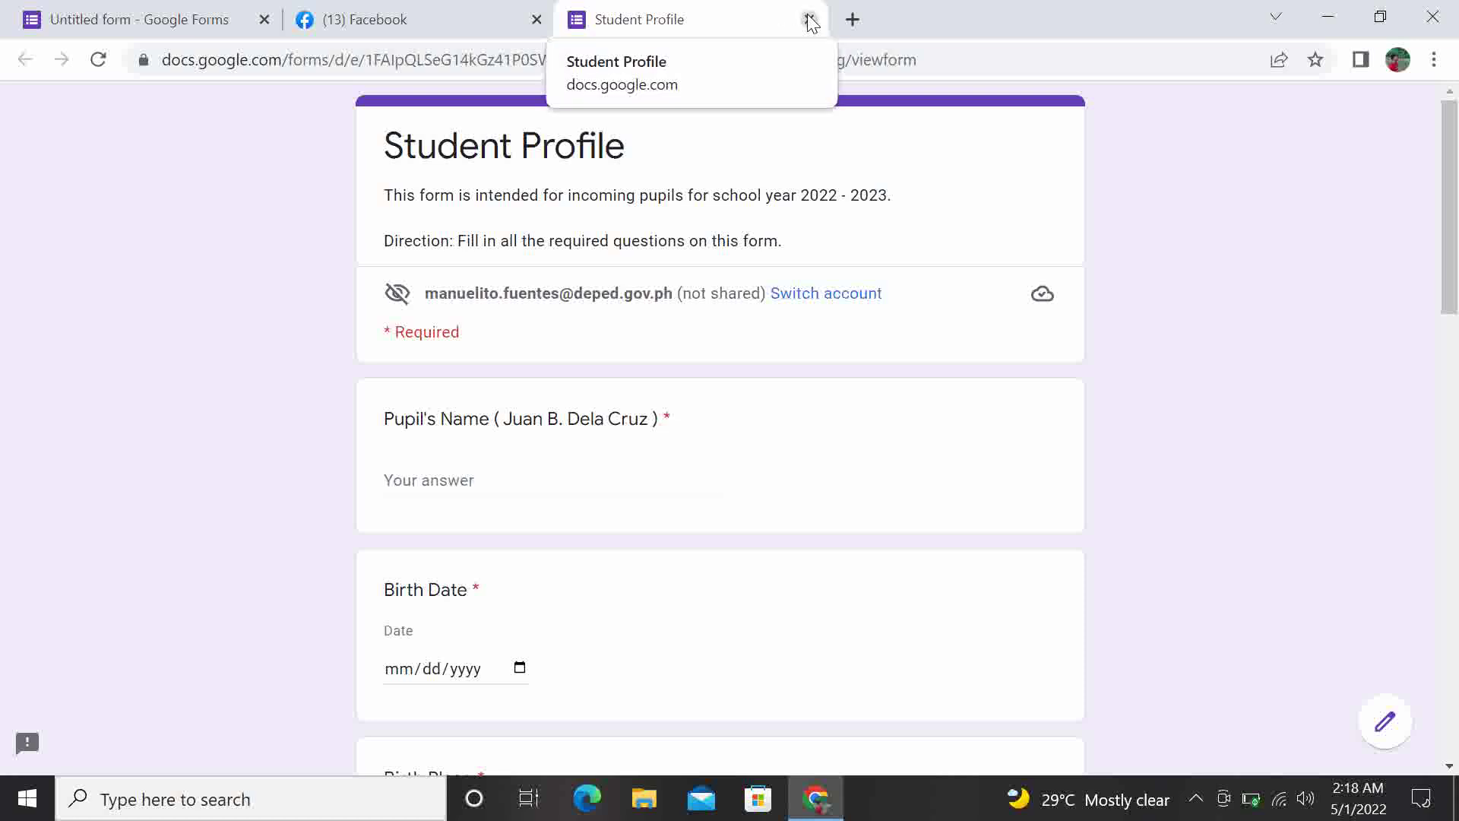
{"action": "left_click", "coordinate": [810, 19]}
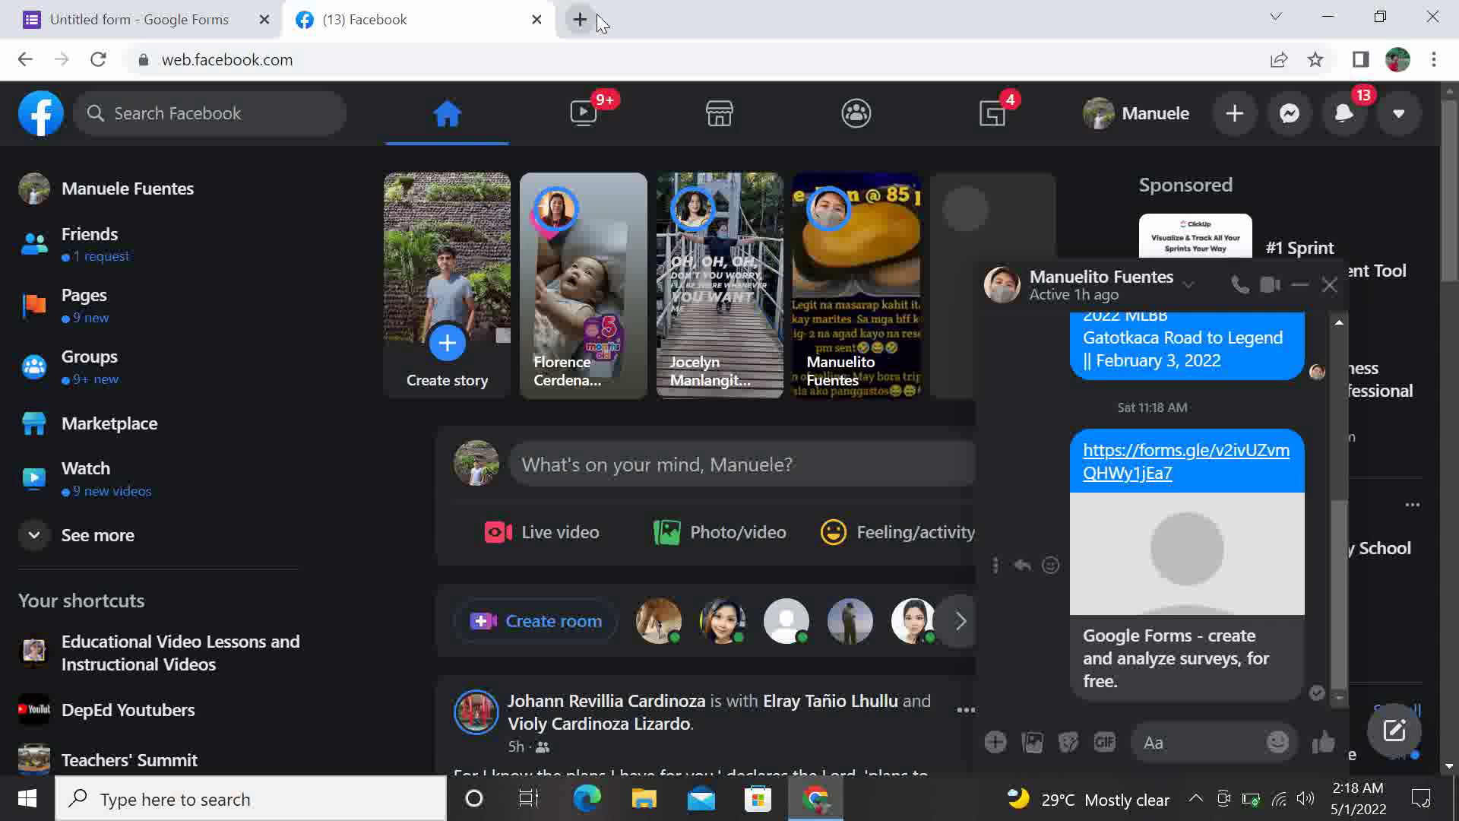
Close the Facebook tab, leaving the Student Profile form editor as the only open tab
{"action": "left_click", "coordinate": [536, 19]}
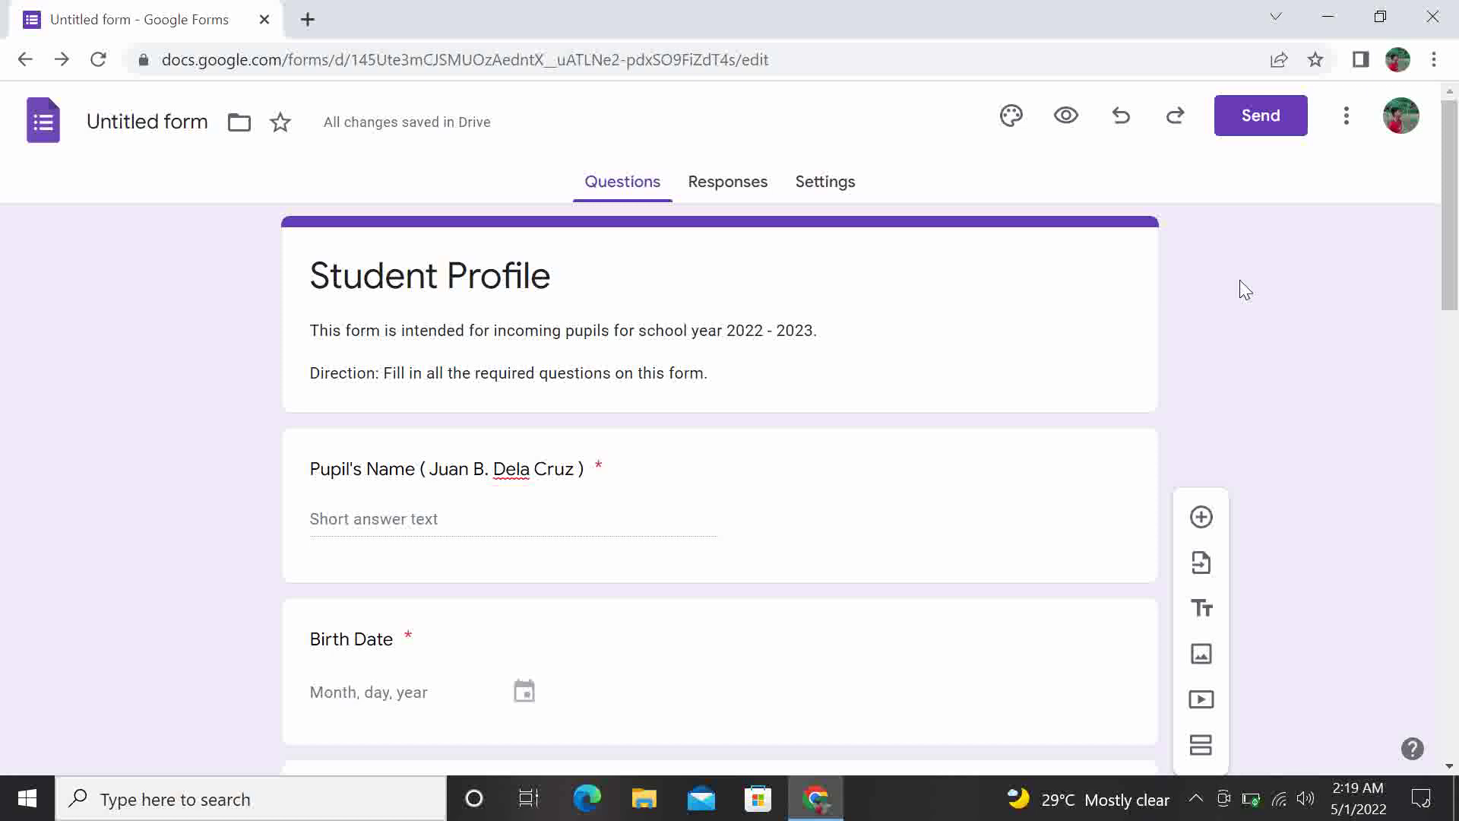
{"action": "key", "text": "alt"}
Minimize Chrome, try launching VSDC Free Screen Recorder, dismiss its already-running error, and close the folder
{"action": "left_click", "coordinate": [1322, 15]}
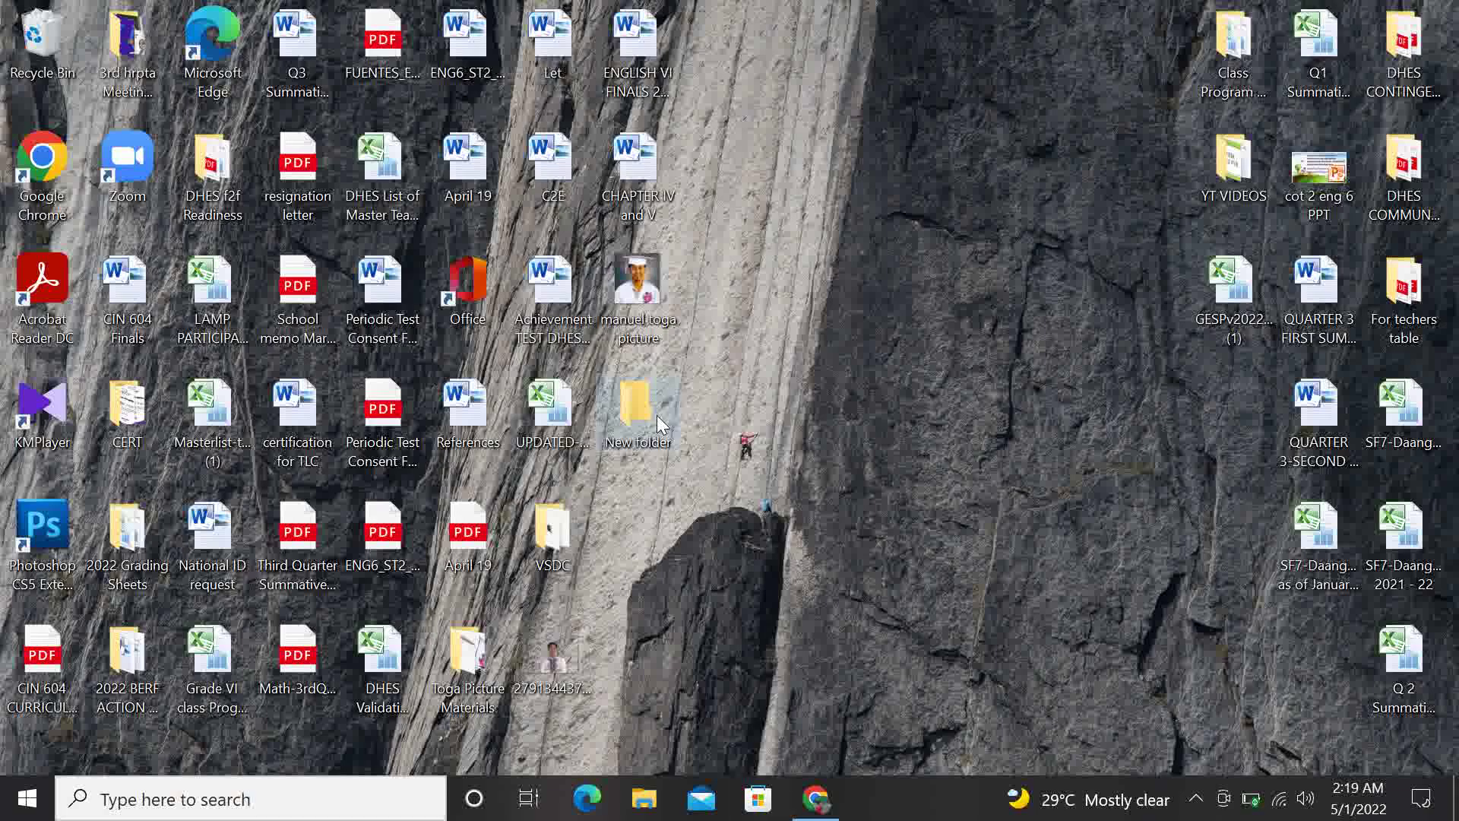
{"action": "double_click", "coordinate": [572, 510]}
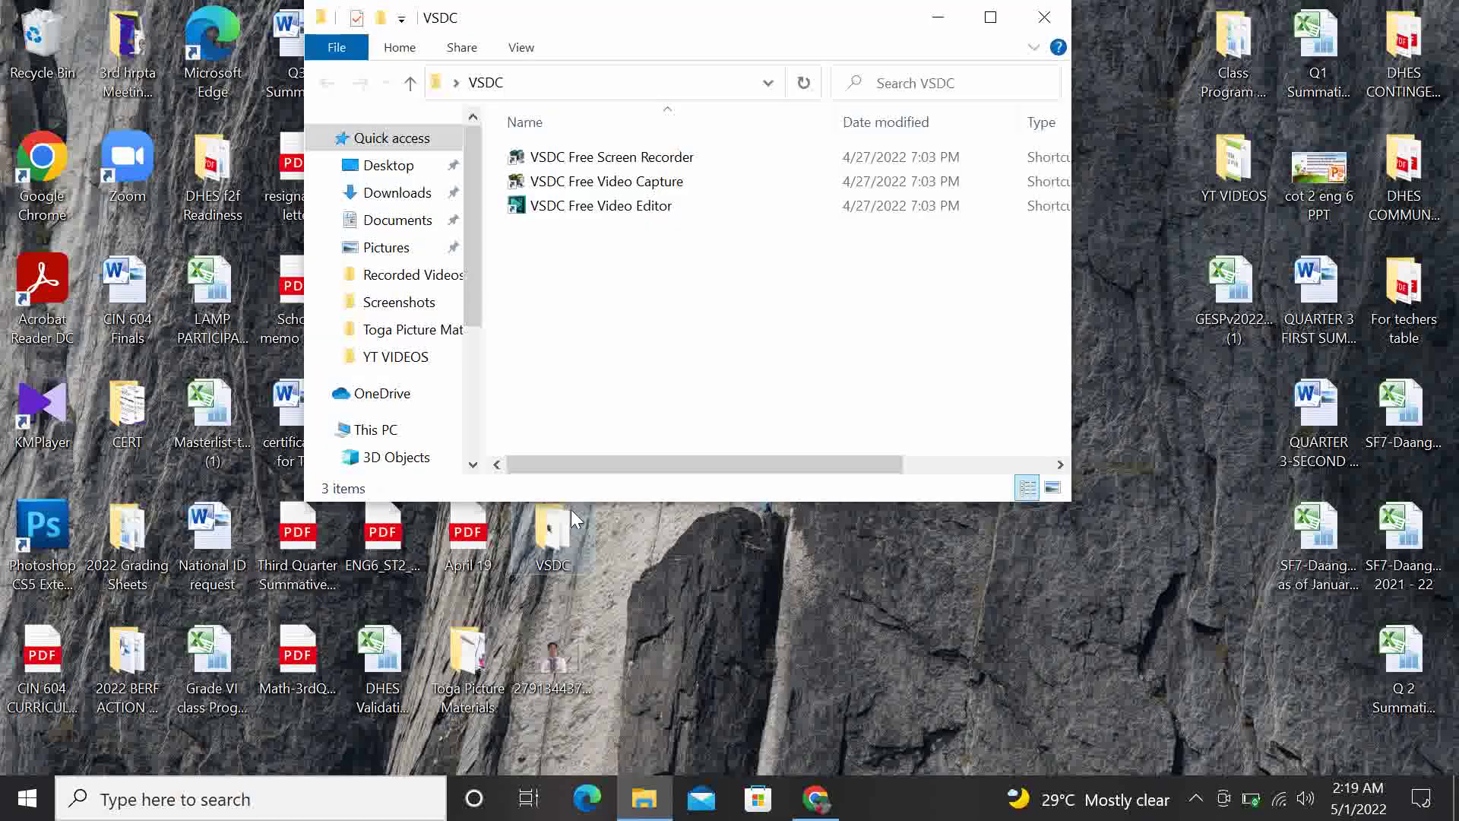
{"action": "left_click", "coordinate": [658, 157]}
{"action": "double_click", "coordinate": [657, 157]}
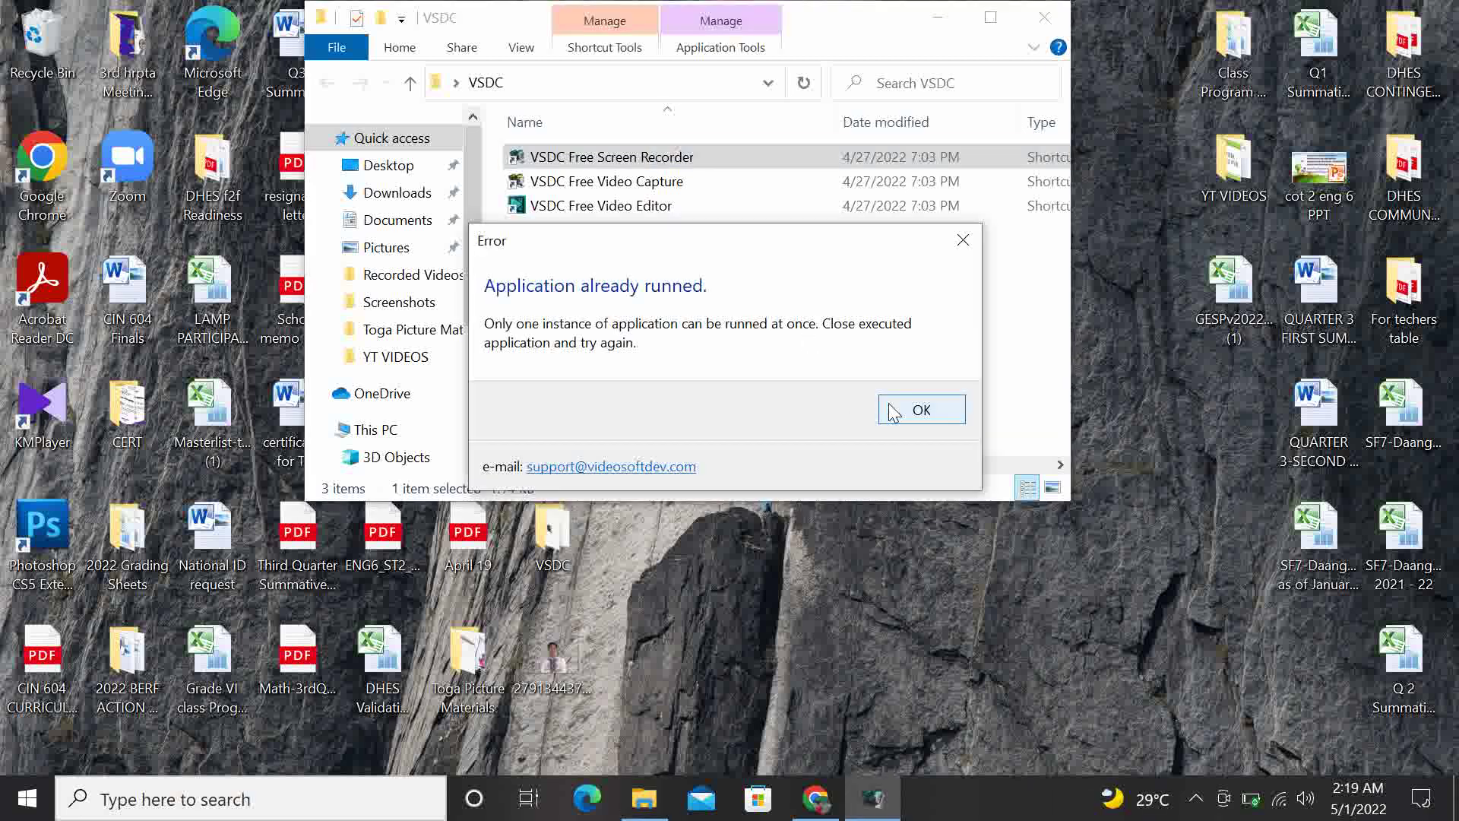
{"action": "left_click", "coordinate": [921, 409]}
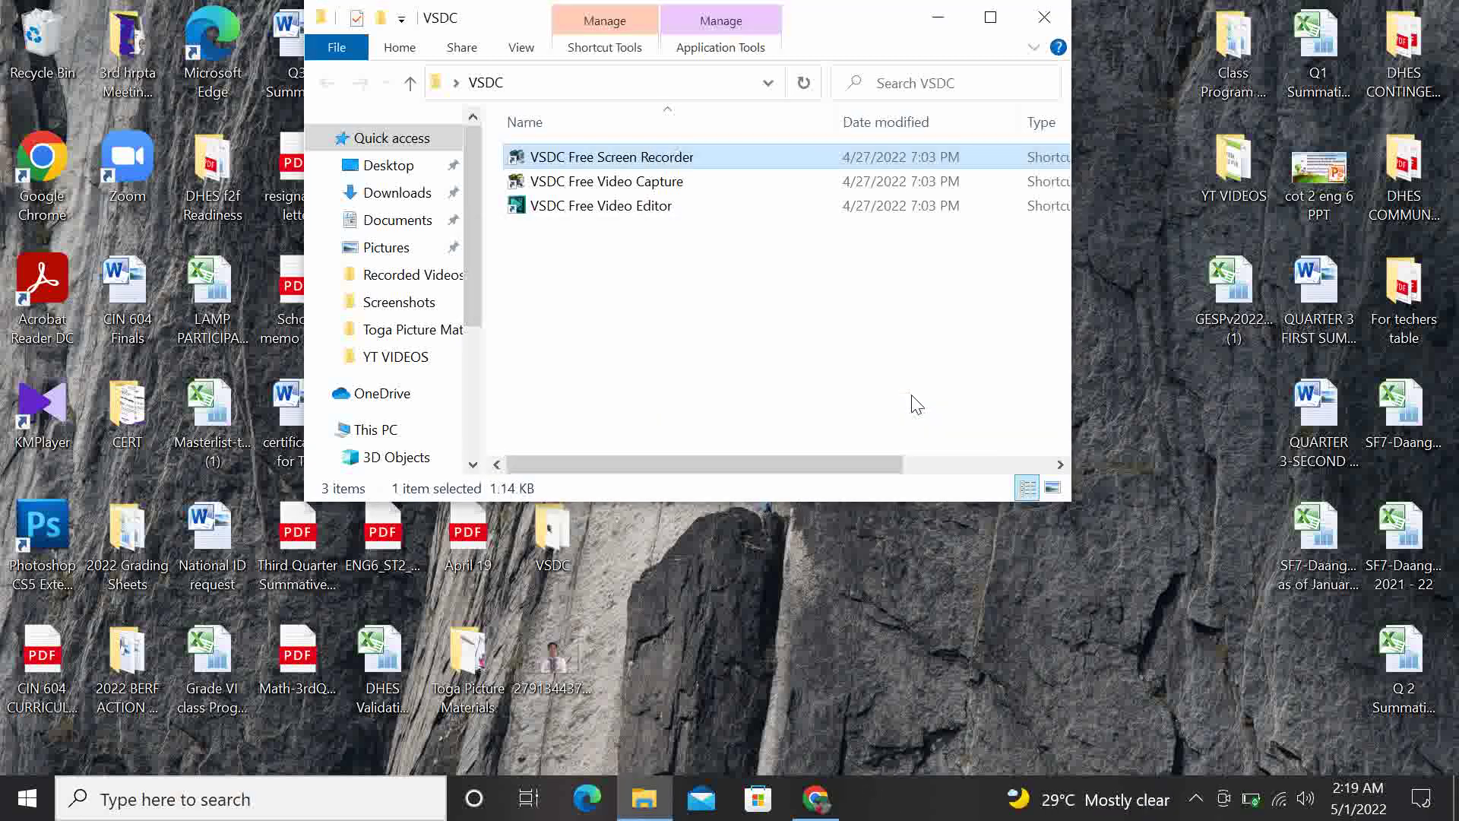
{"action": "left_click", "coordinate": [1044, 16]}
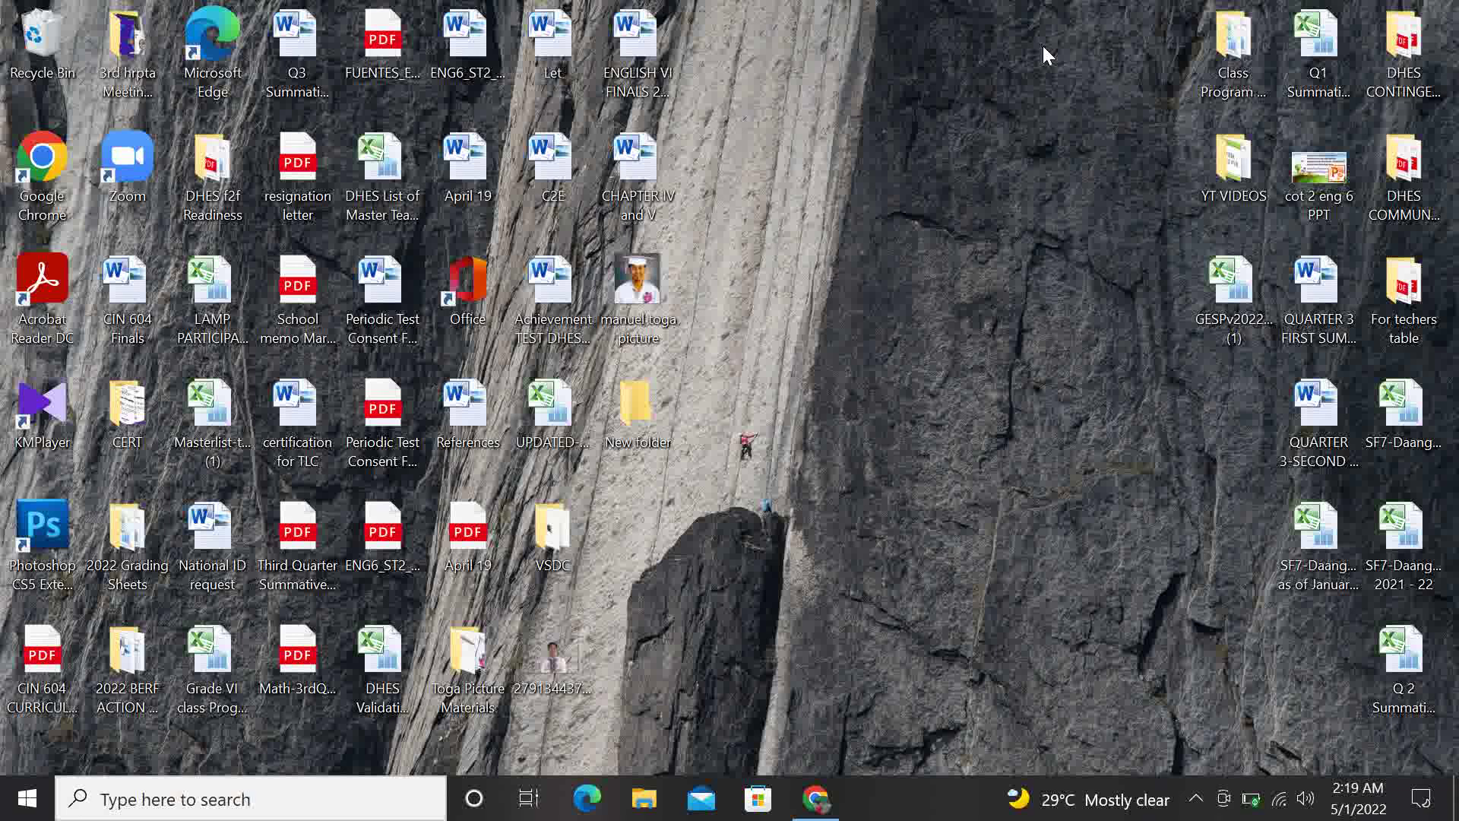
Bring up the Start menu's Power options showing Sleep, Shut down and Restart
{"action": "left_click", "coordinate": [28, 808]}
{"action": "mouse_move", "coordinate": [28, 694]}
{"action": "left_click", "coordinate": [27, 749]}
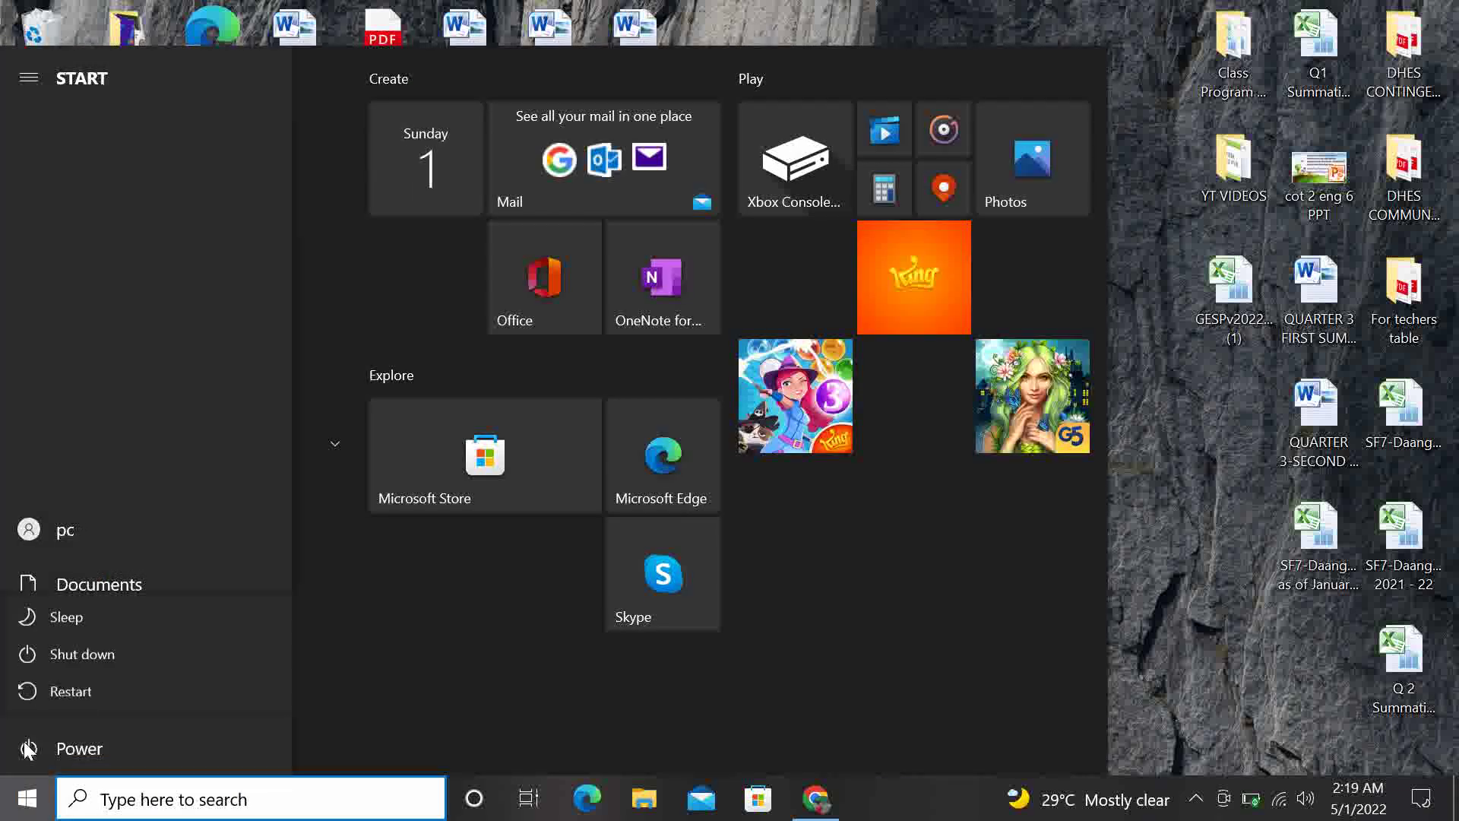